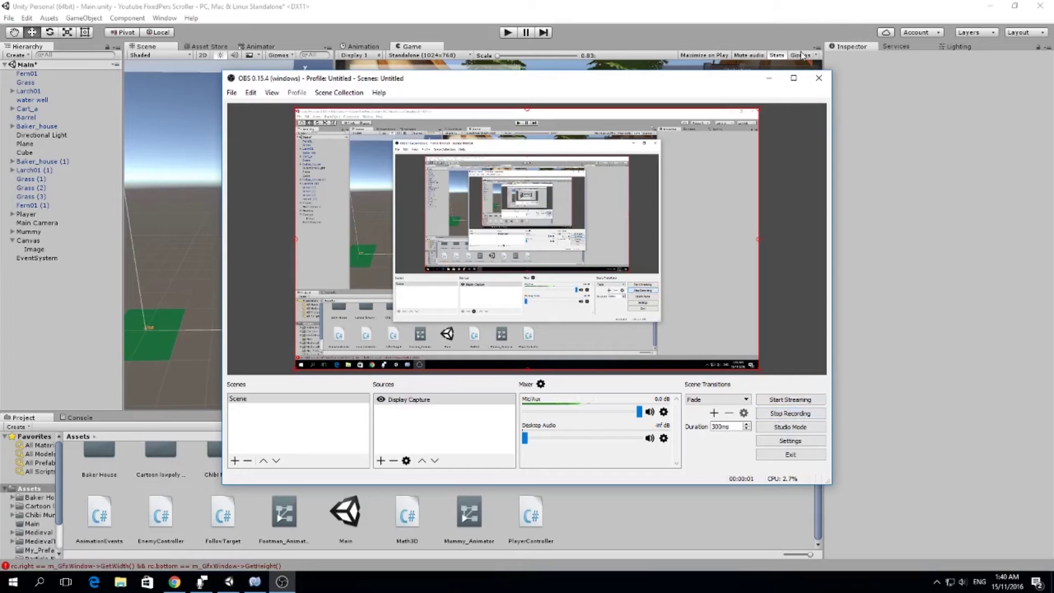
Select the Canvas, widen the Inspector, and review its Screen Space - Overlay render mode and 1920 x 1080 reference resolution
click(769, 78)
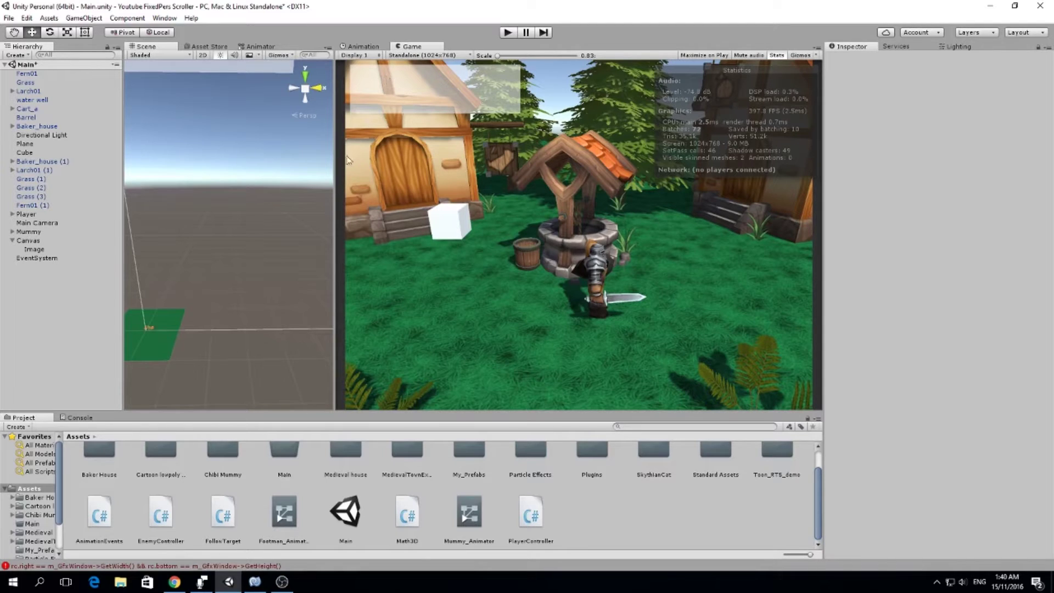
click(30, 241)
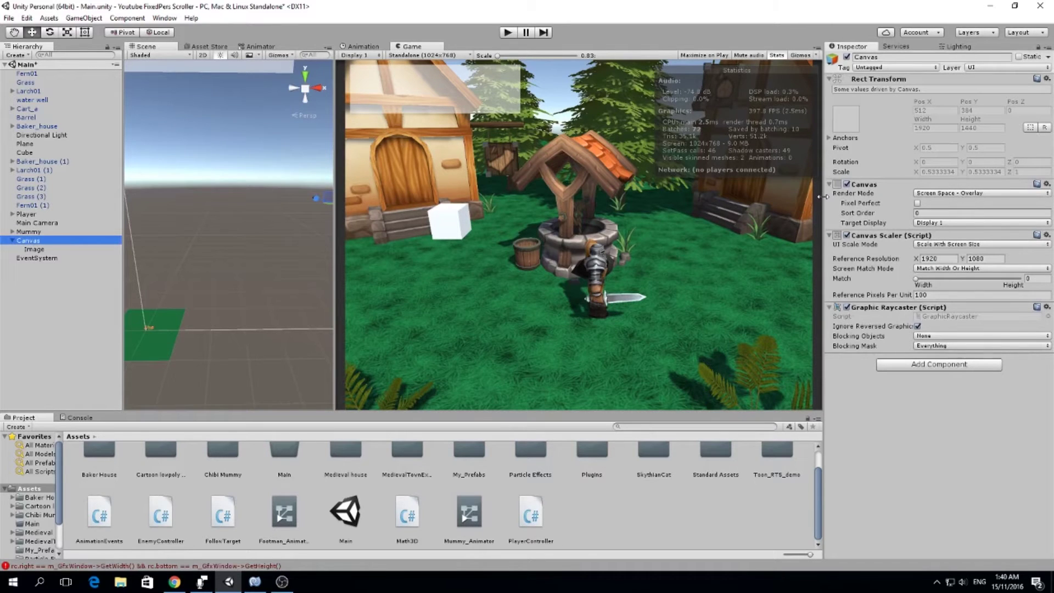
drag(823, 202, 723, 202)
click(897, 194)
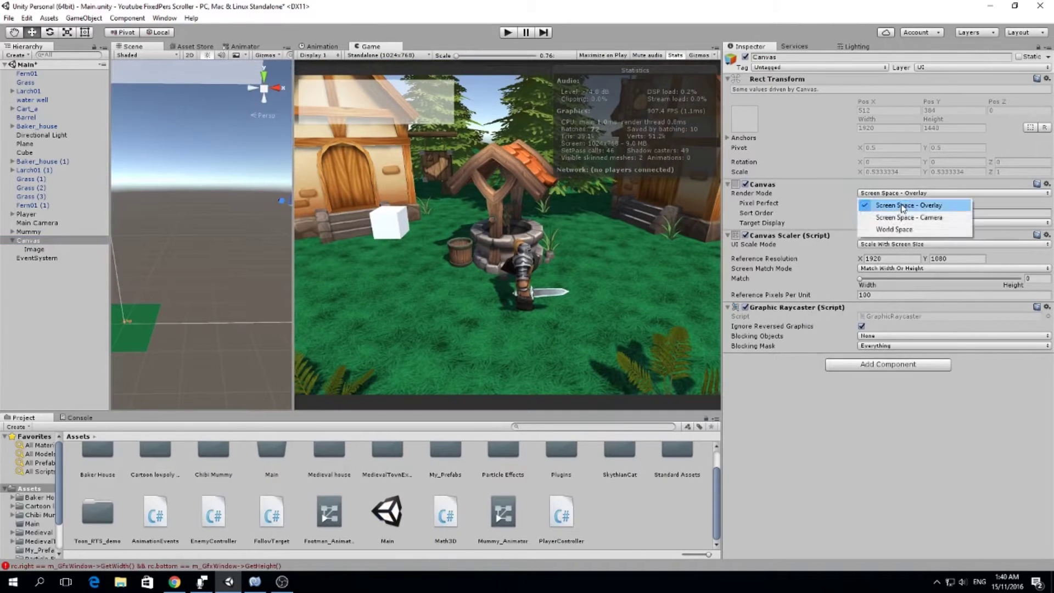
click(903, 206)
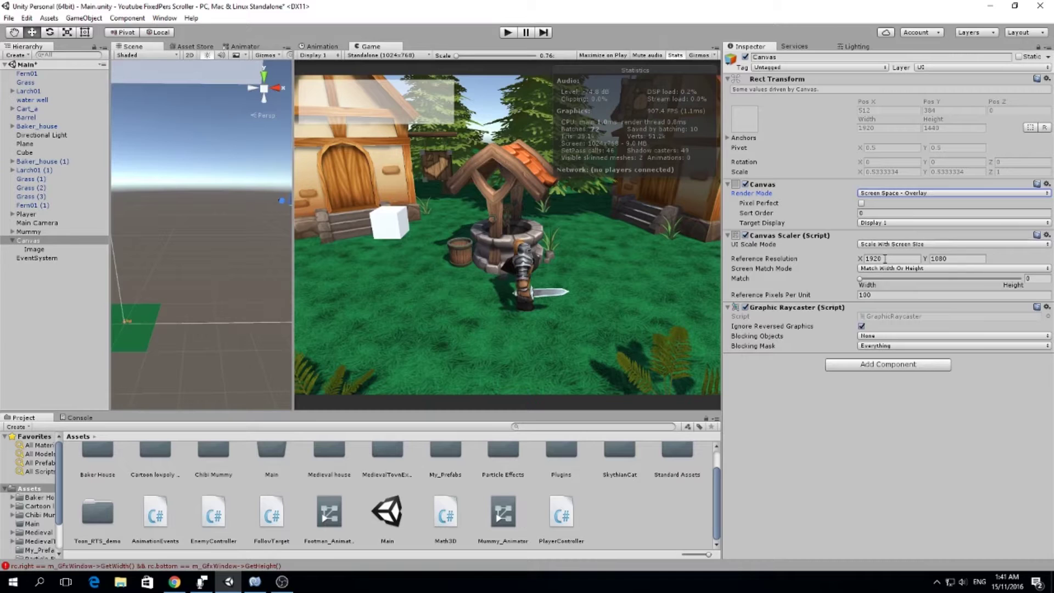
click(894, 258)
key(Tab)
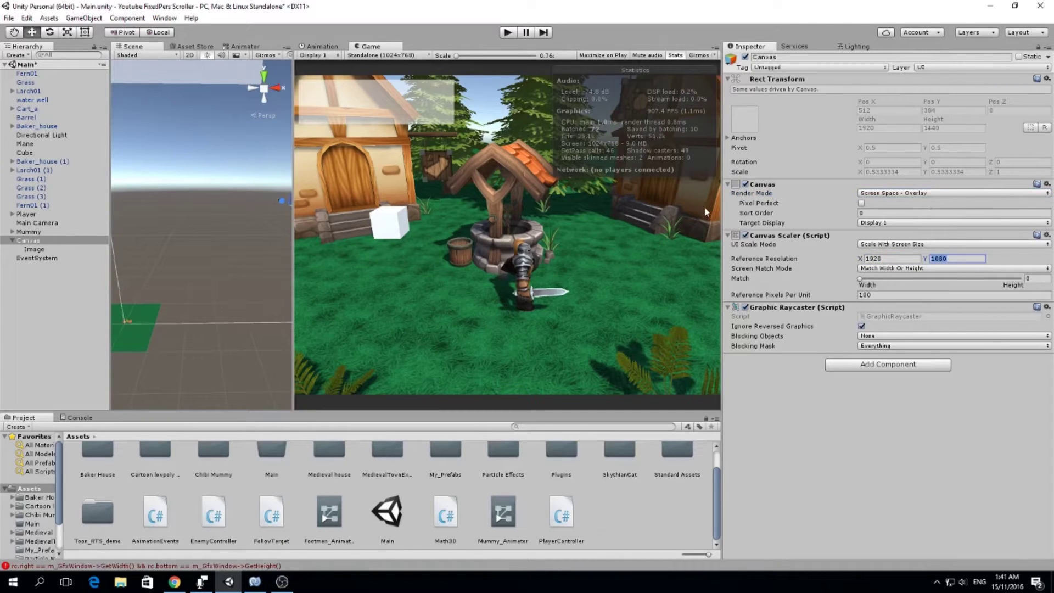
Delete the existing Image under the Canvas and add a new UI Image in its place
click(24, 241)
click(49, 249)
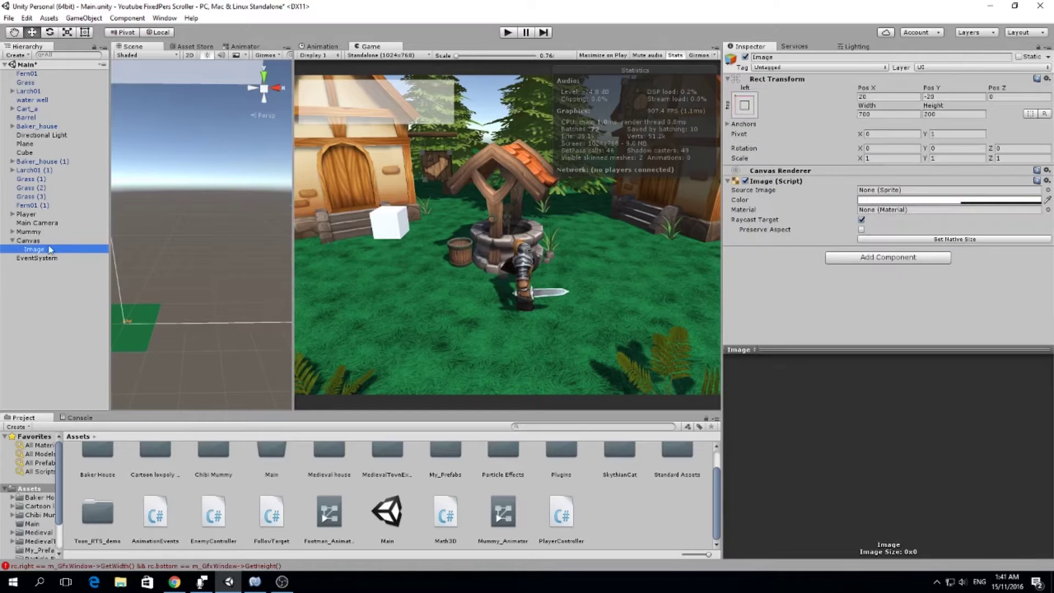
right_click(29, 241)
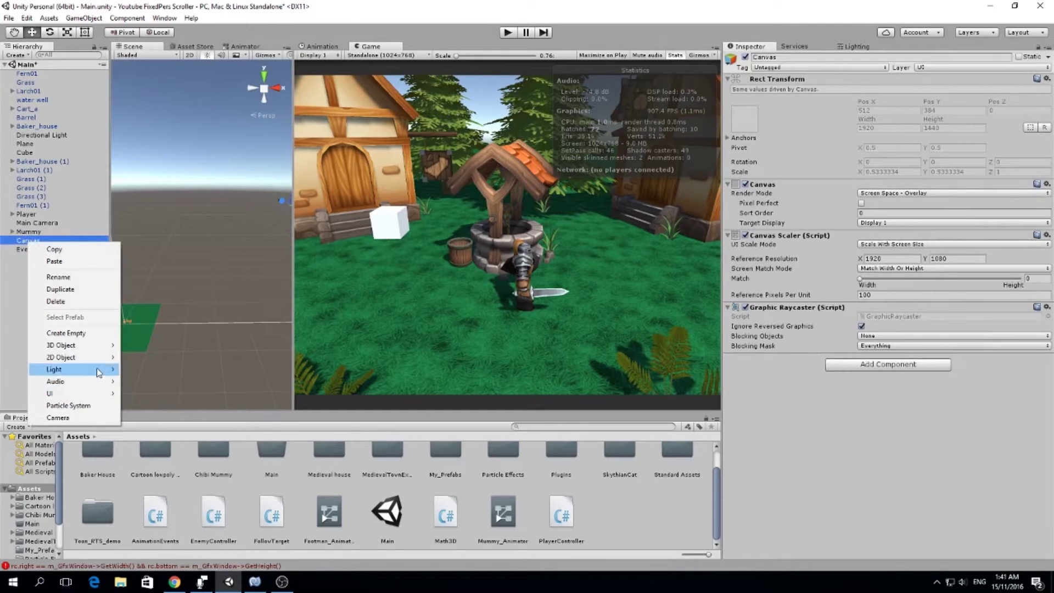
mouse_move(110, 393)
click(145, 406)
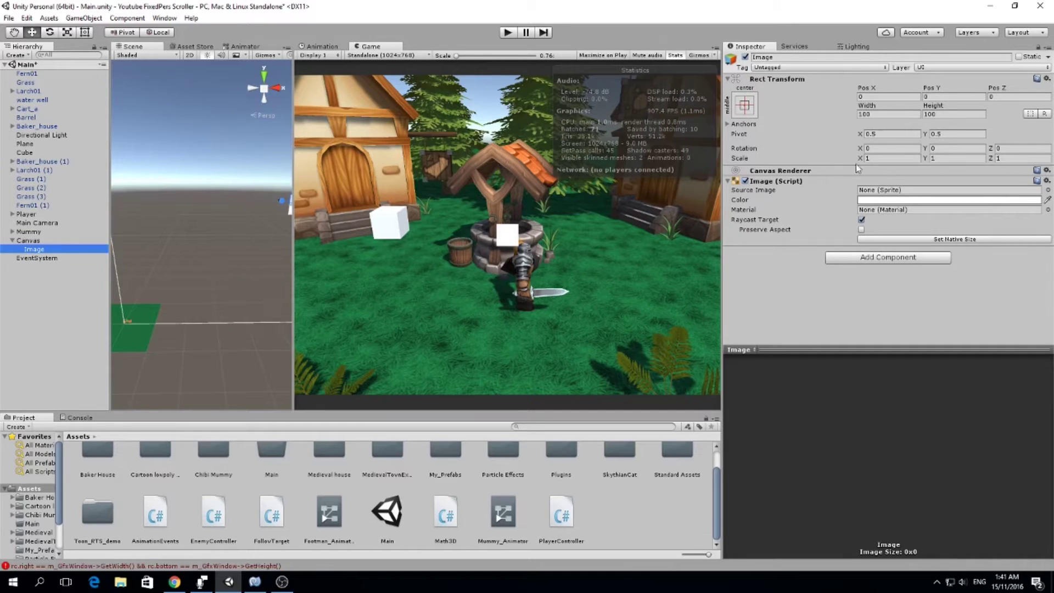
Anchor the new Image to the top-left corner of the Canvas
click(745, 104)
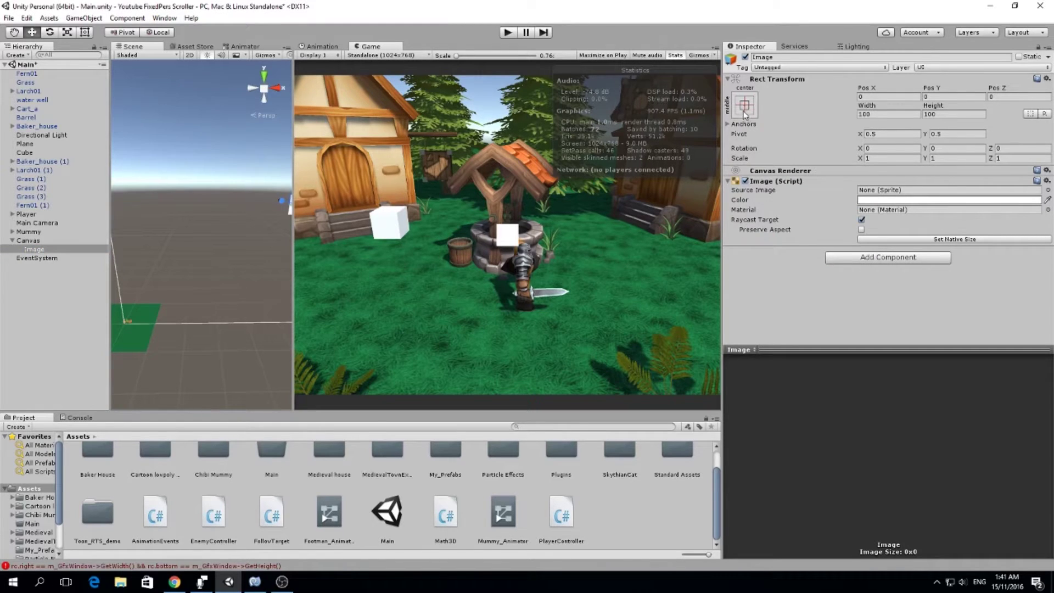
click(746, 107)
click(785, 192)
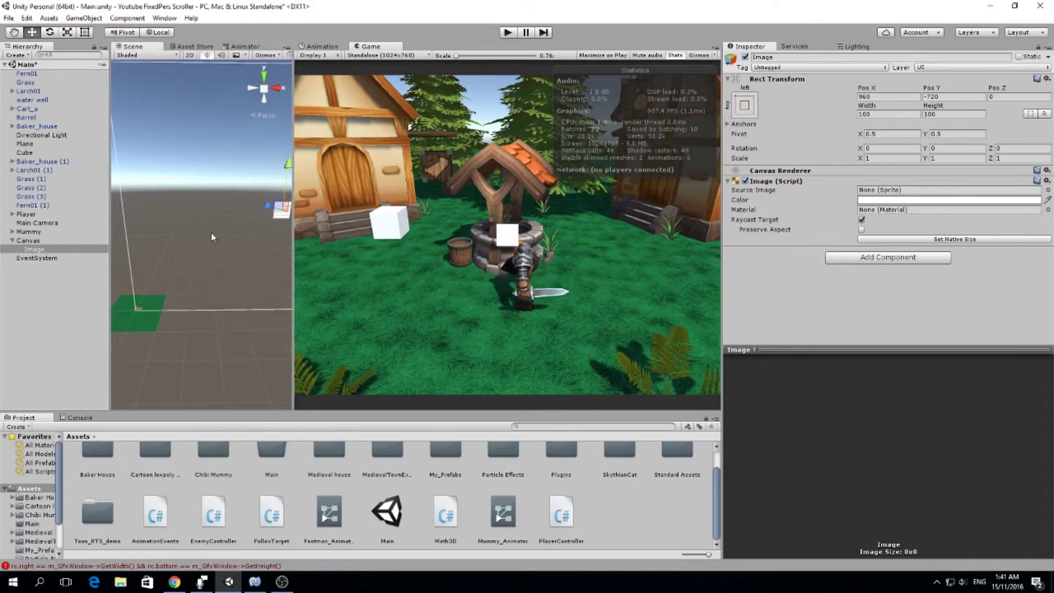
Set the Image's Pos X, Pos Y, Width and Height all to 0
middle_drag(201, 196, 217, 269)
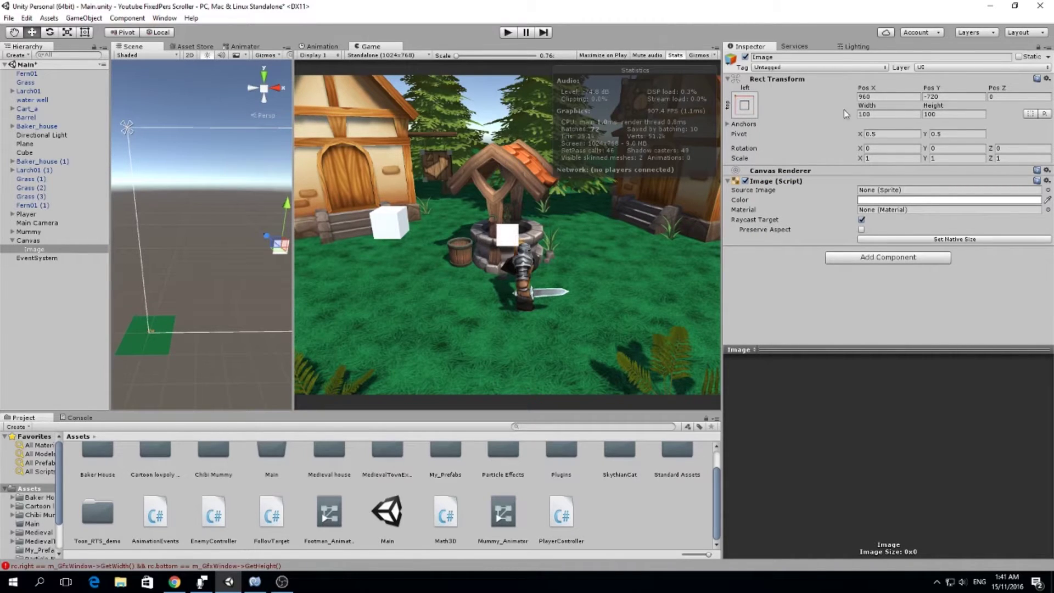
click(880, 97)
text(0)
key(Tab)
text(0)
key(Tab)
click(867, 113)
text(0)
key(Tab)
text(0)
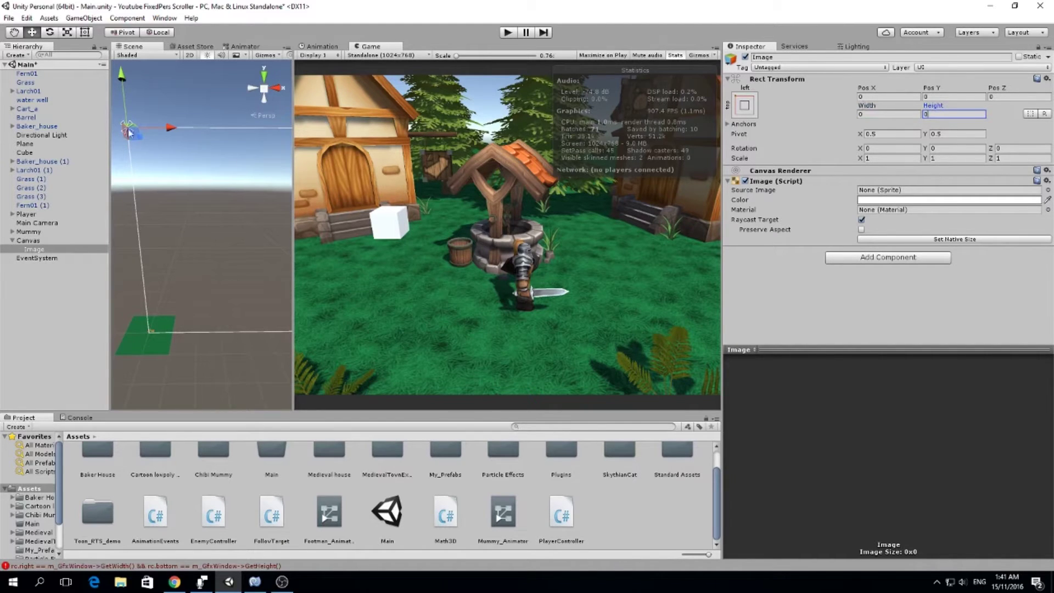
Set the Image's pivot to X 0 and Y 1, and collapse the image preview
click(888, 134)
text(0)
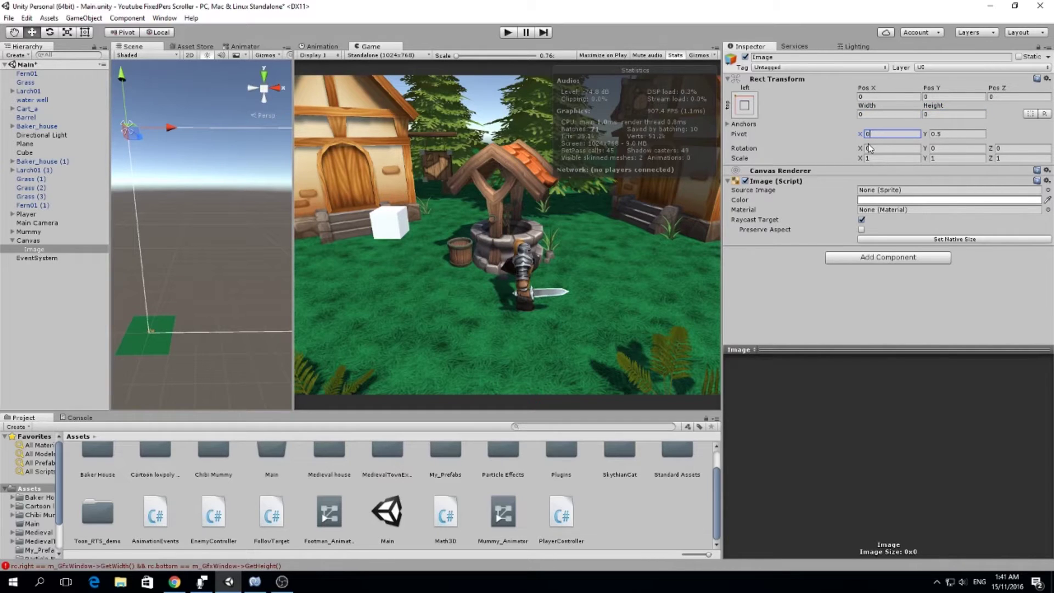
click(966, 134)
text(1)
click(940, 347)
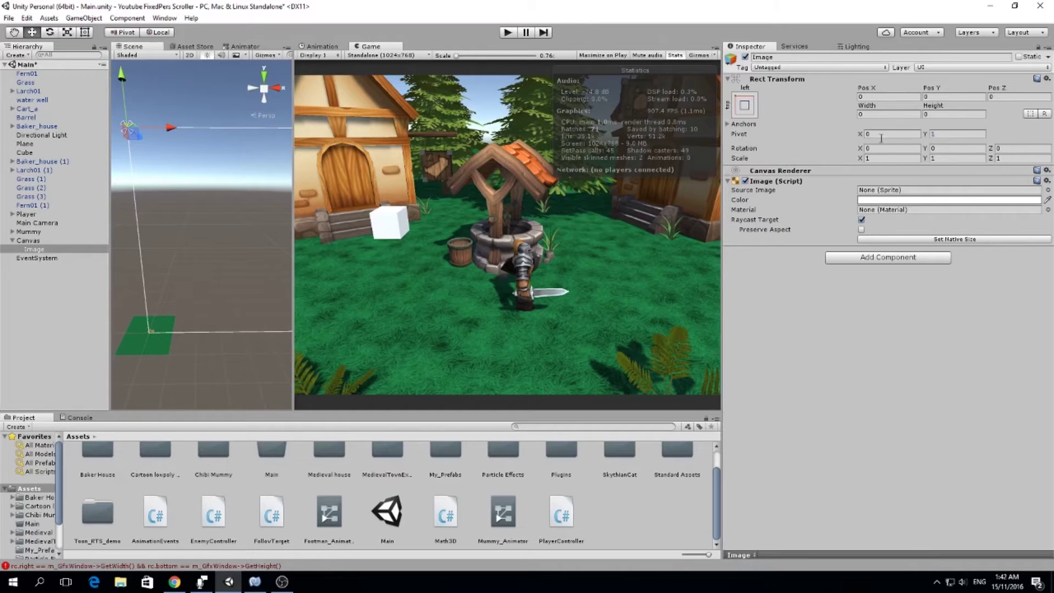
Enlarge the Image to a width of 500 and a height of 200
click(868, 114)
text(32.5)
click(938, 113)
text(22.41)
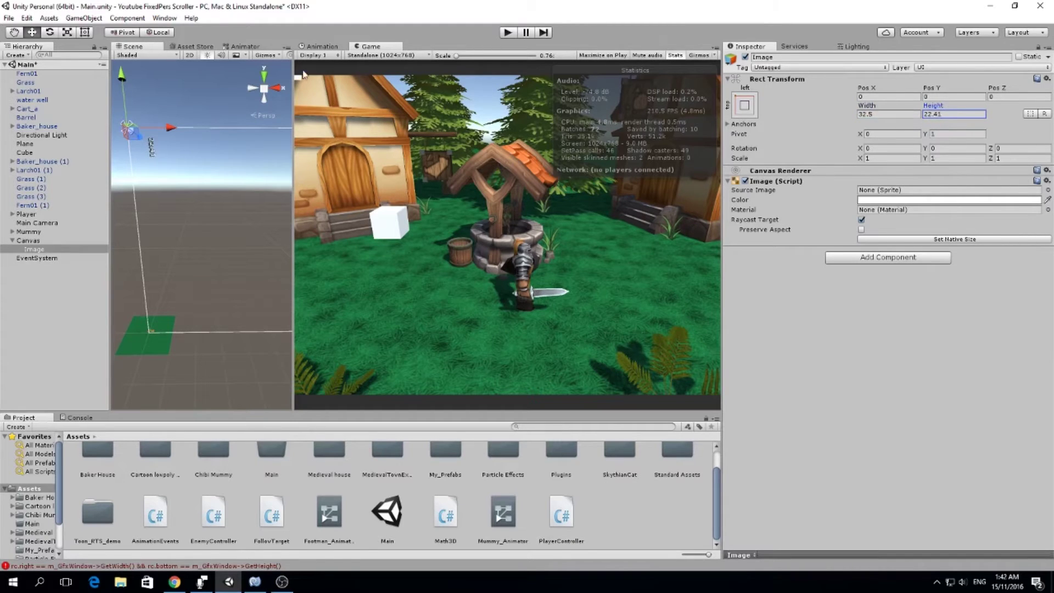
click(906, 115)
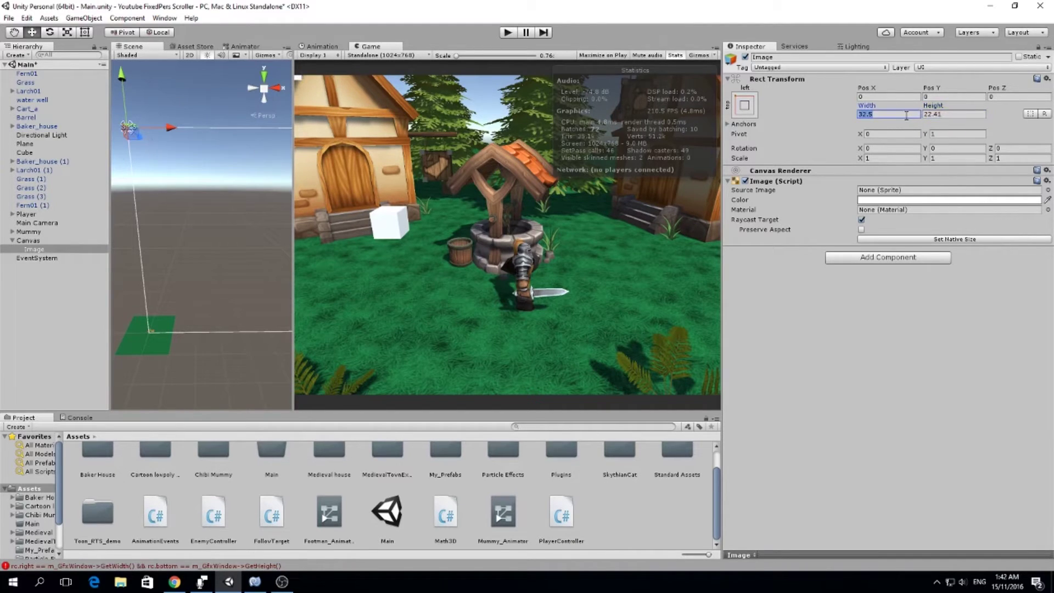
text(500)
click(953, 115)
text(200)
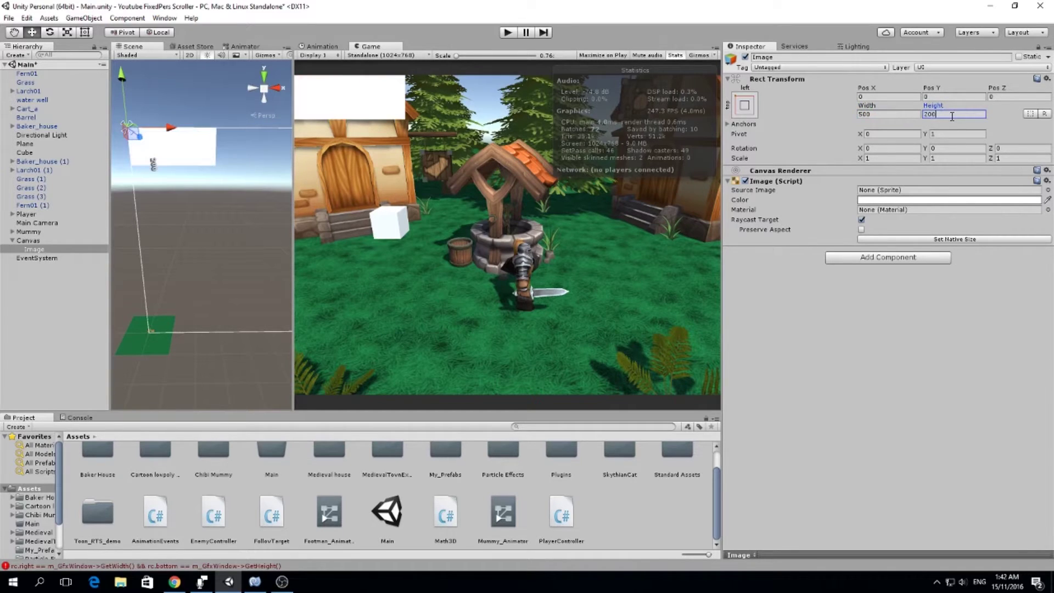
Set the Image's width to 700 and its height to 220
click(894, 115)
text(700)
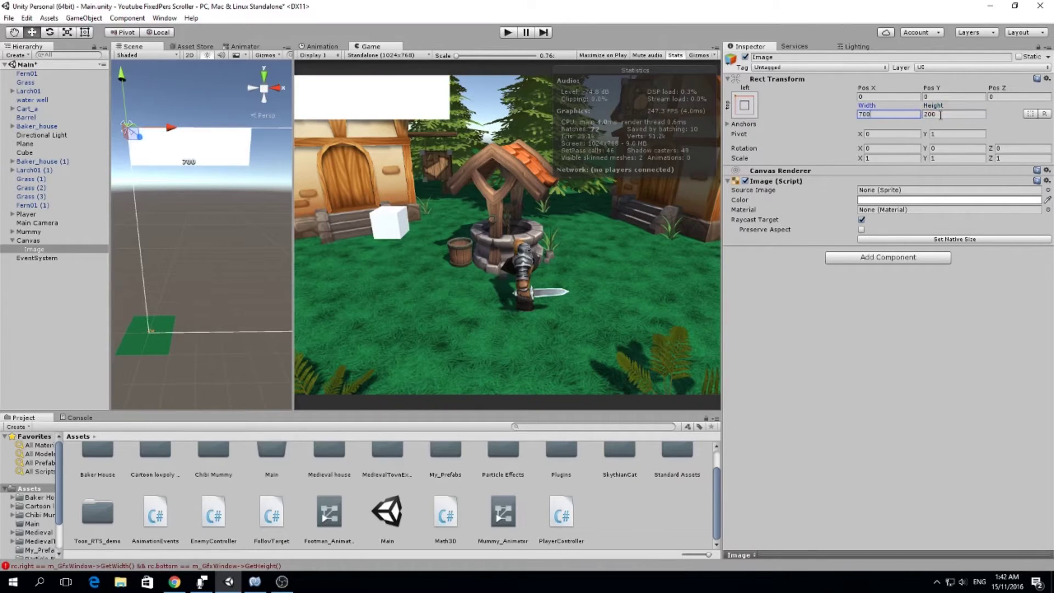
click(940, 115)
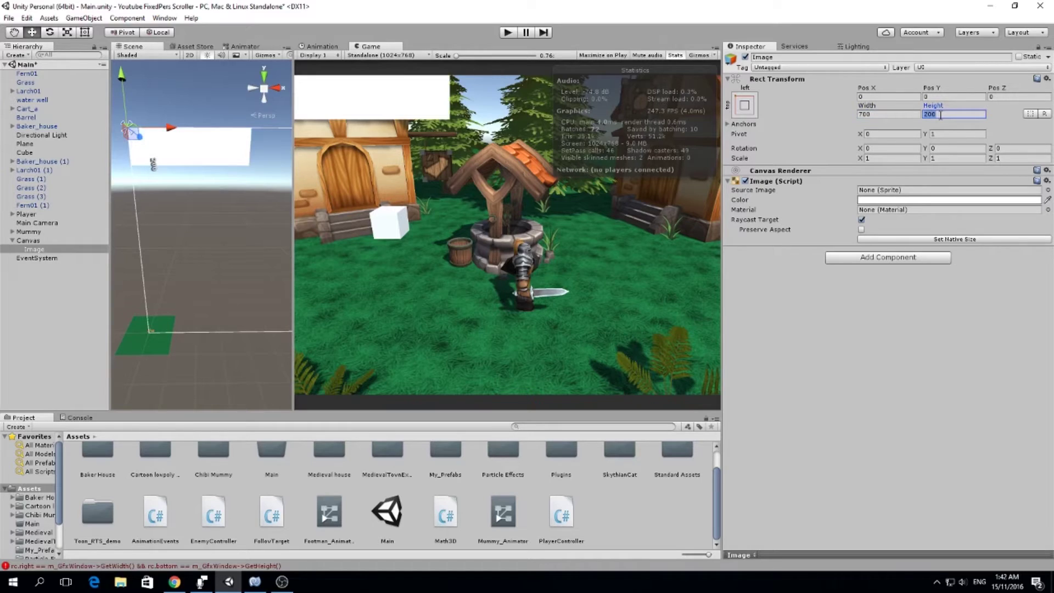
text(250)
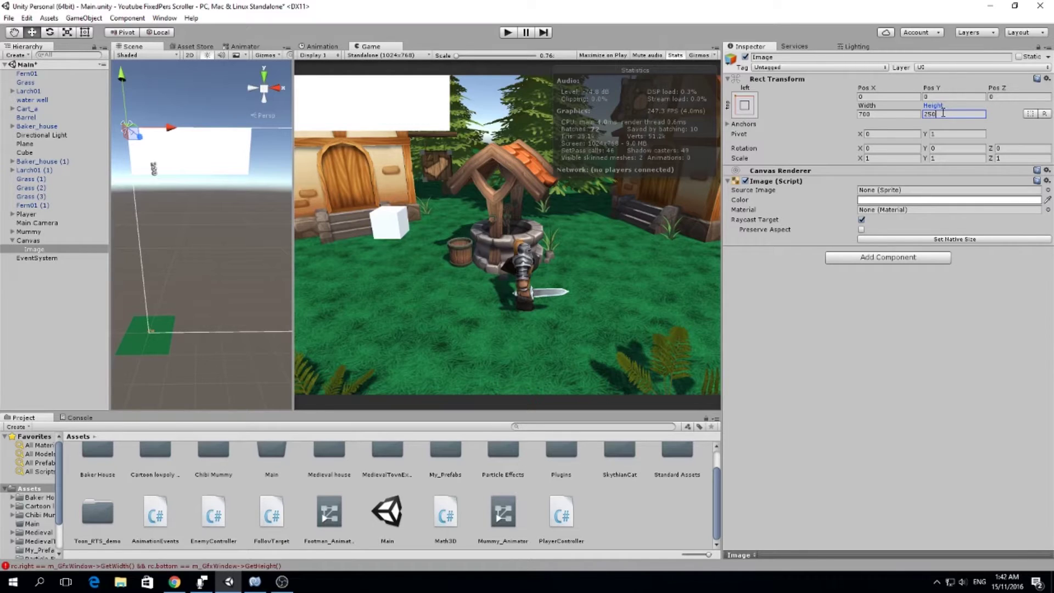
key(BackSpace)
key(BackSpace)
text(00)
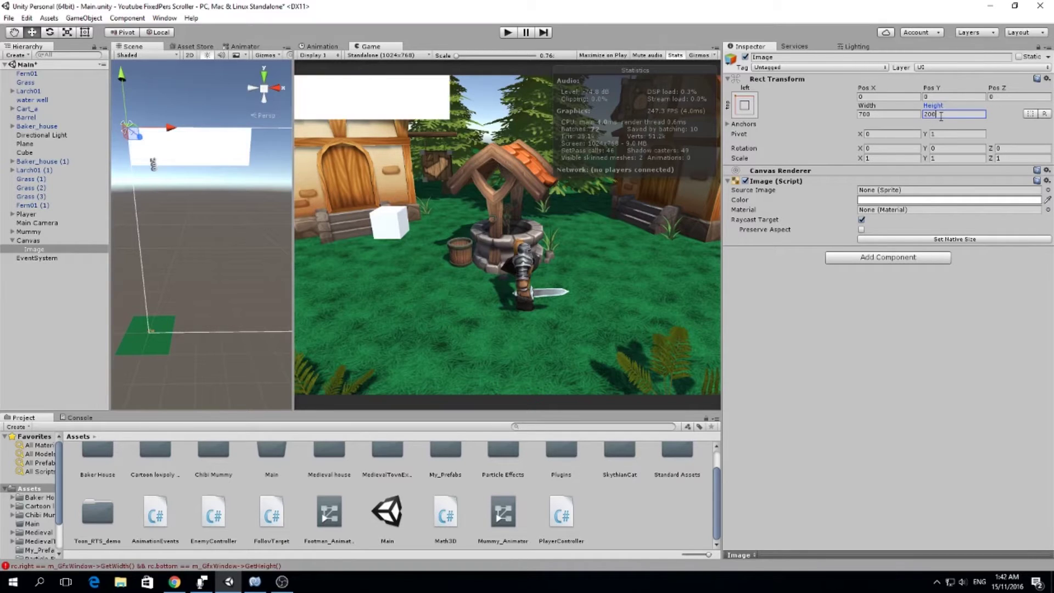
key(BackSpace)
key(BackSpace)
text(20)
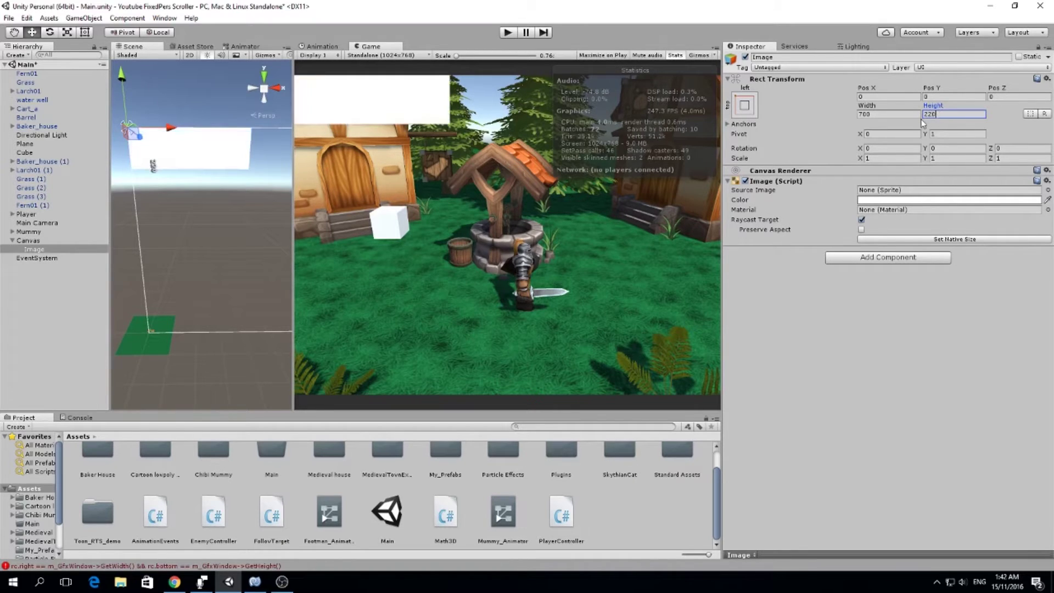
Set the Image's width to 650
click(894, 114)
text(66)
key(BackSpace)
text(50)
Offset the Image from the Canvas corner by setting Pos X to 20 and Pos Y to -20
click(884, 97)
text(20)
key(Tab)
text(20)
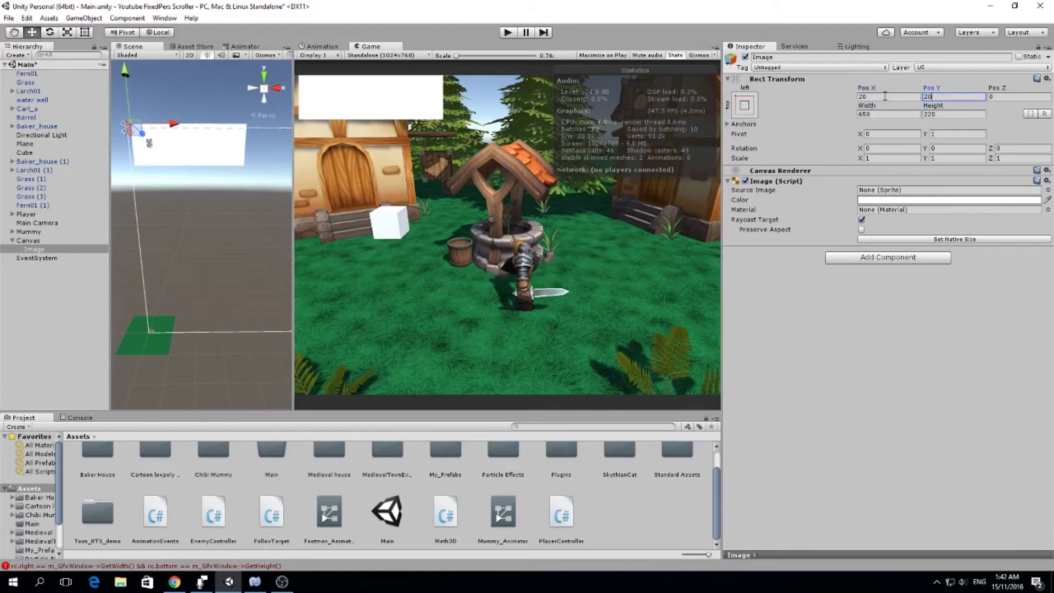
key(BackSpace)
key(BackSpace)
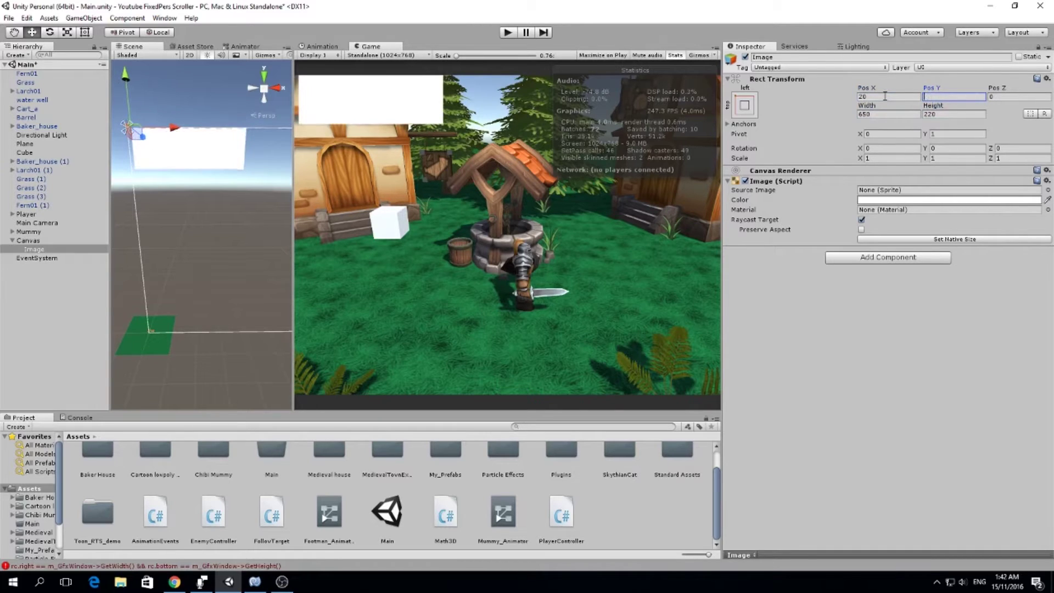
text(-20)
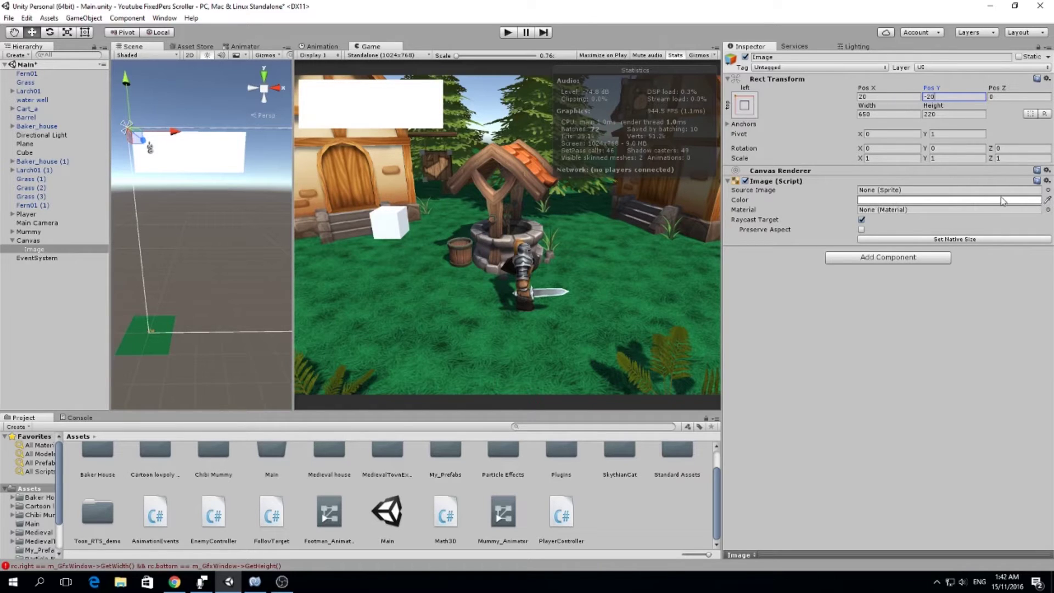
Make the Image's white color semi-transparent with an alpha of about 108
click(968, 201)
drag(236, 222, 229, 220)
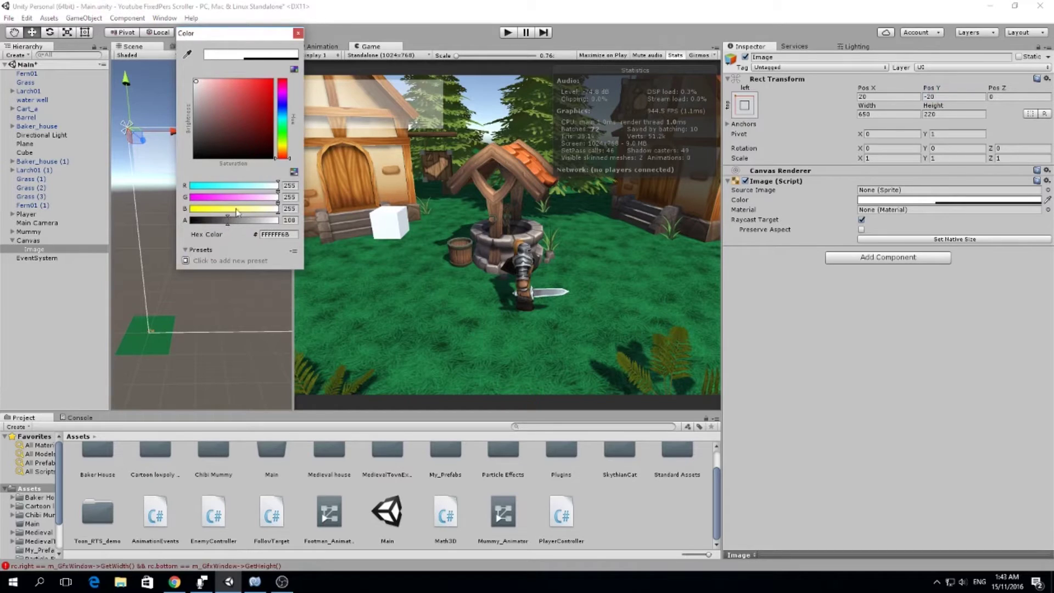
click(296, 32)
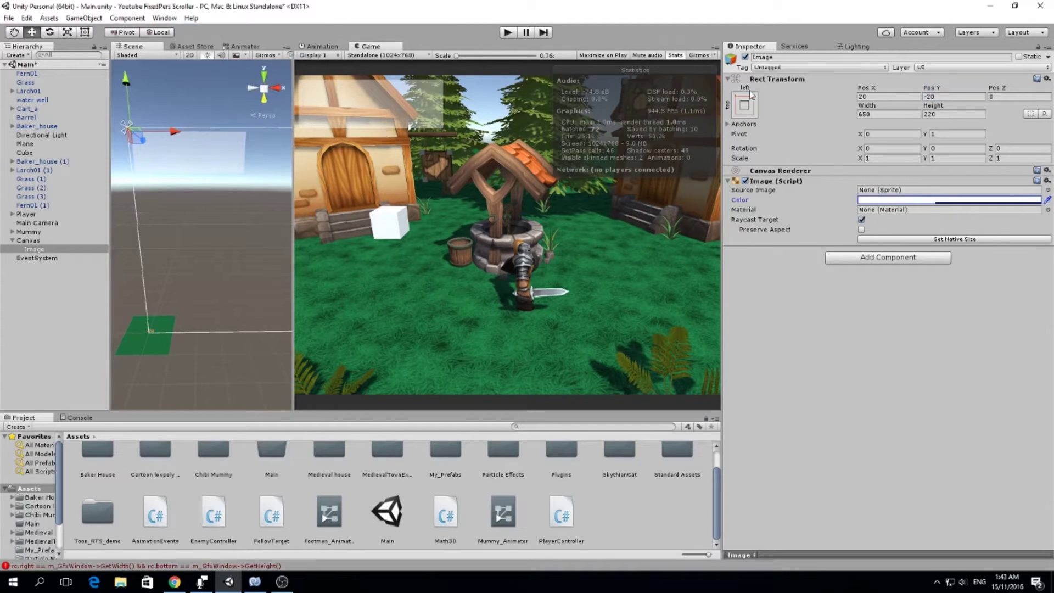
Widen the semi-transparent Image to 700
click(905, 114)
text(700)
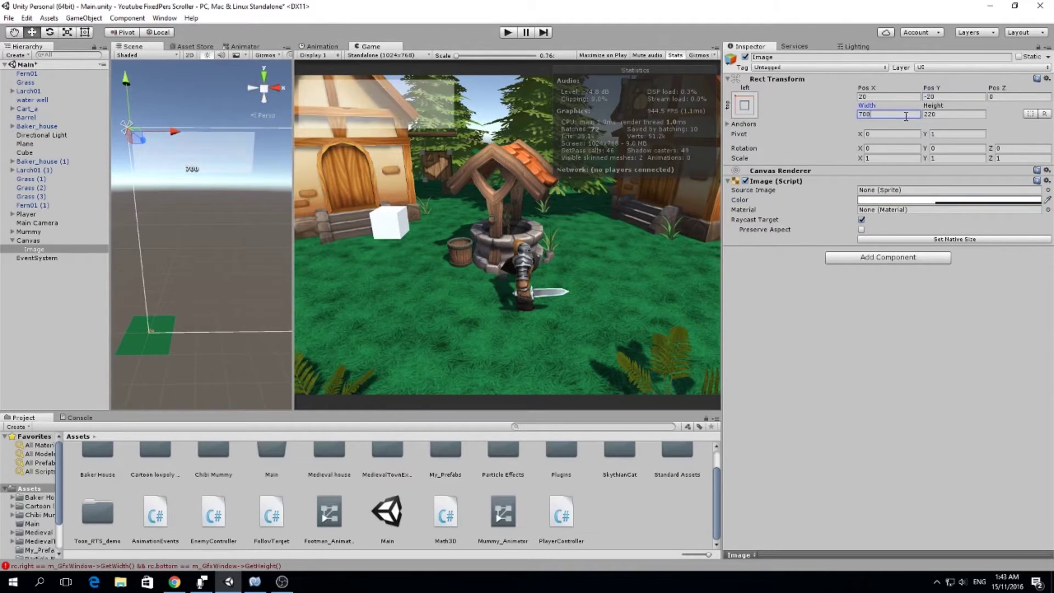
key(Return)
Add a UI Image as a child of the semi-transparent Image
click(45, 246)
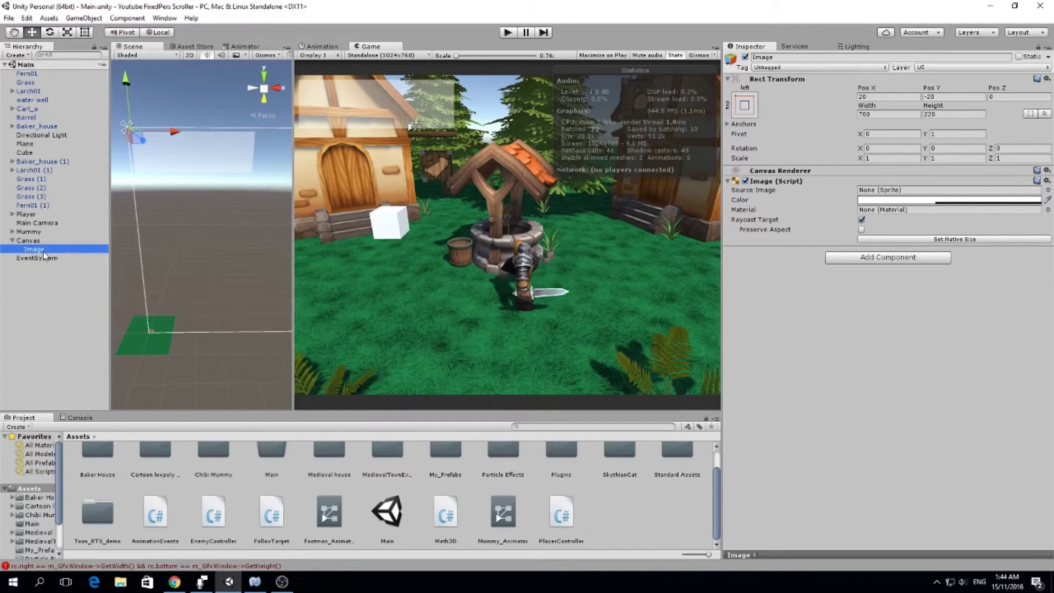
right_click(45, 255)
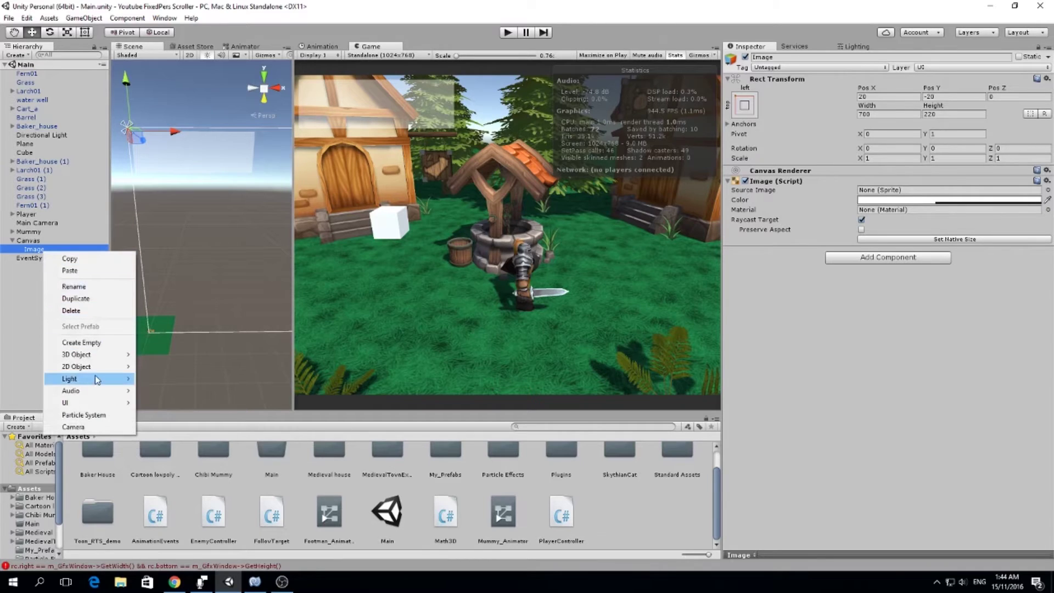
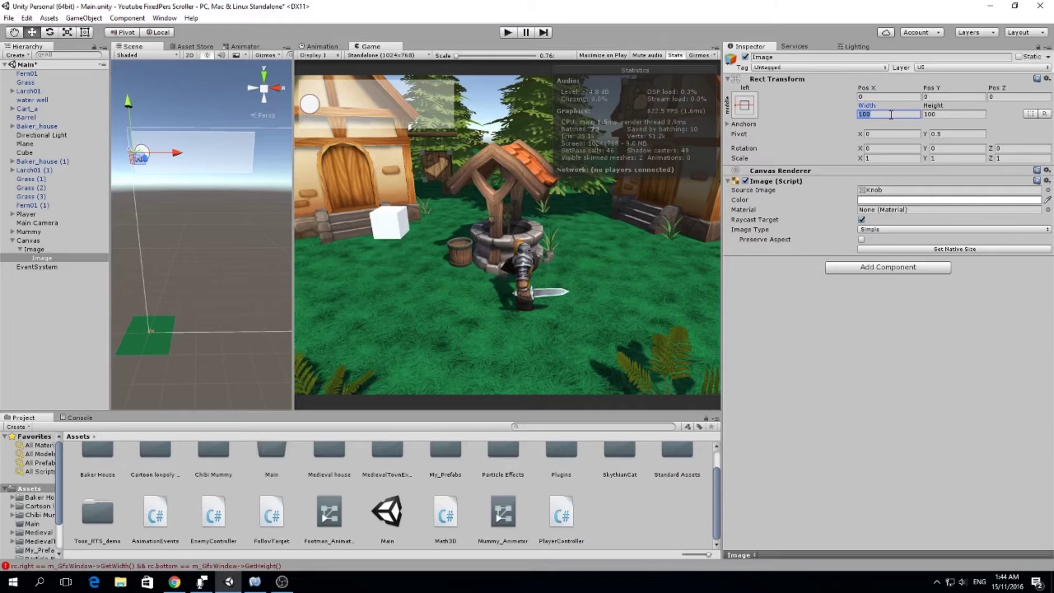
Set the round Knob child Image's width and height to 200 each
key(Tab)
text(150)
click(891, 114)
text(200)
key(Tab)
text(200)
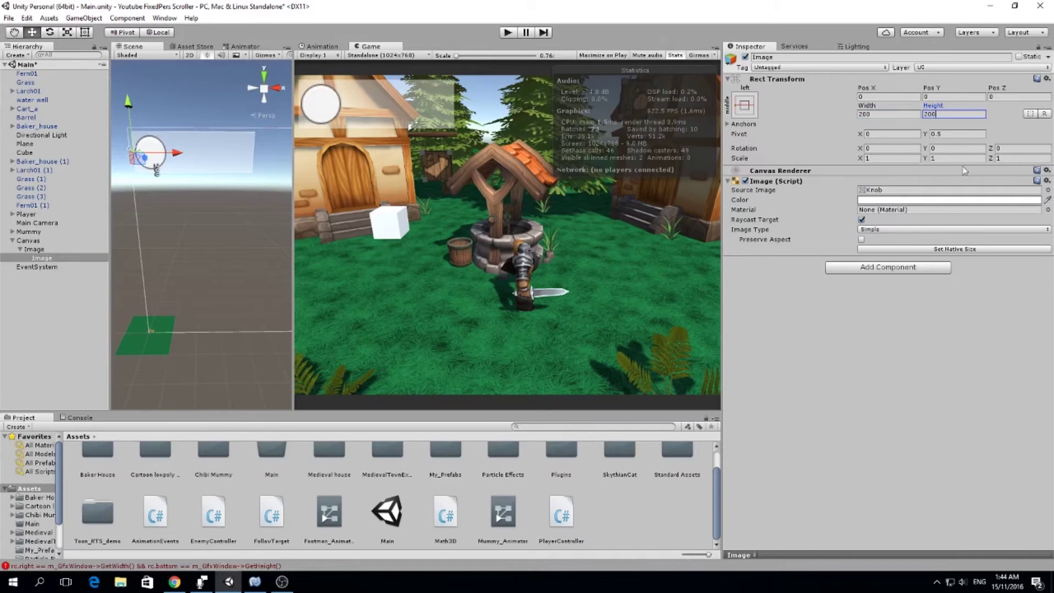
Change the Knob child Image's color to a semi-transparent dark brown
click(1032, 200)
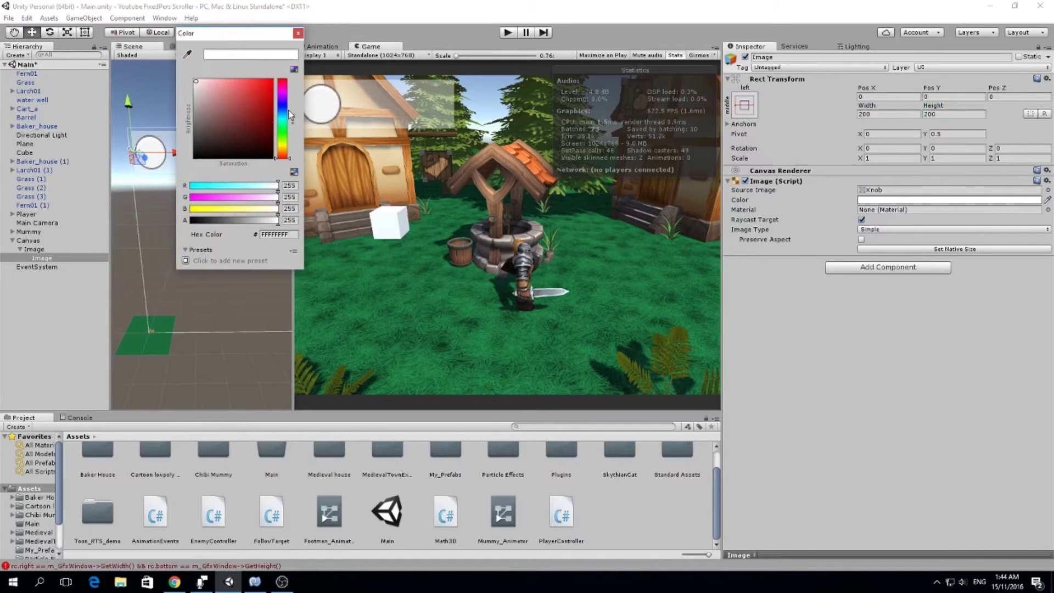
drag(252, 221, 236, 222)
click(281, 153)
drag(269, 131, 272, 134)
click(298, 34)
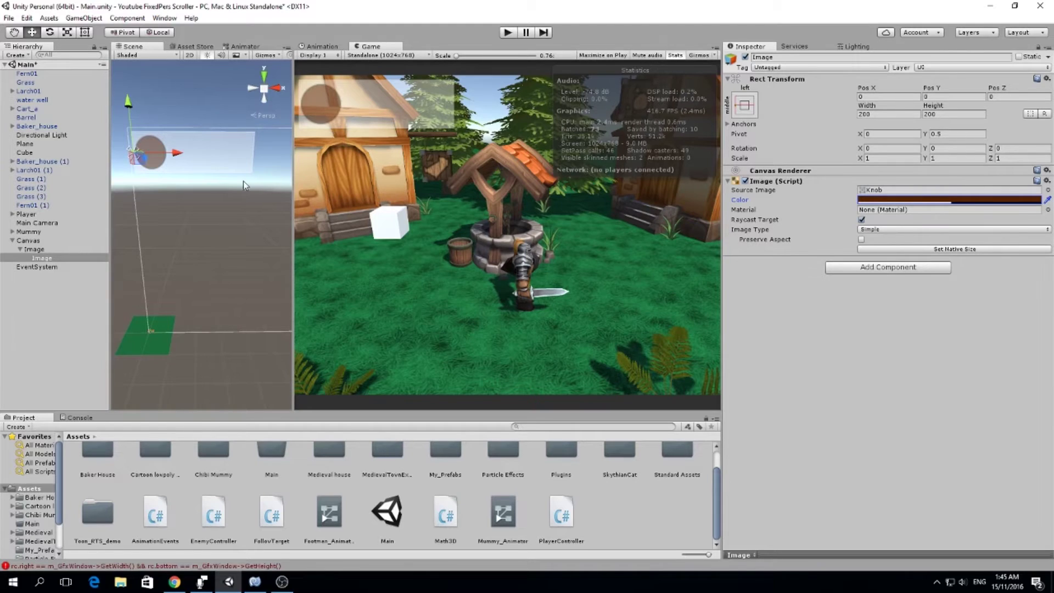
Rename the round Knob child Image as Avatar_Picture
click(47, 251)
right_click(49, 256)
click(71, 285)
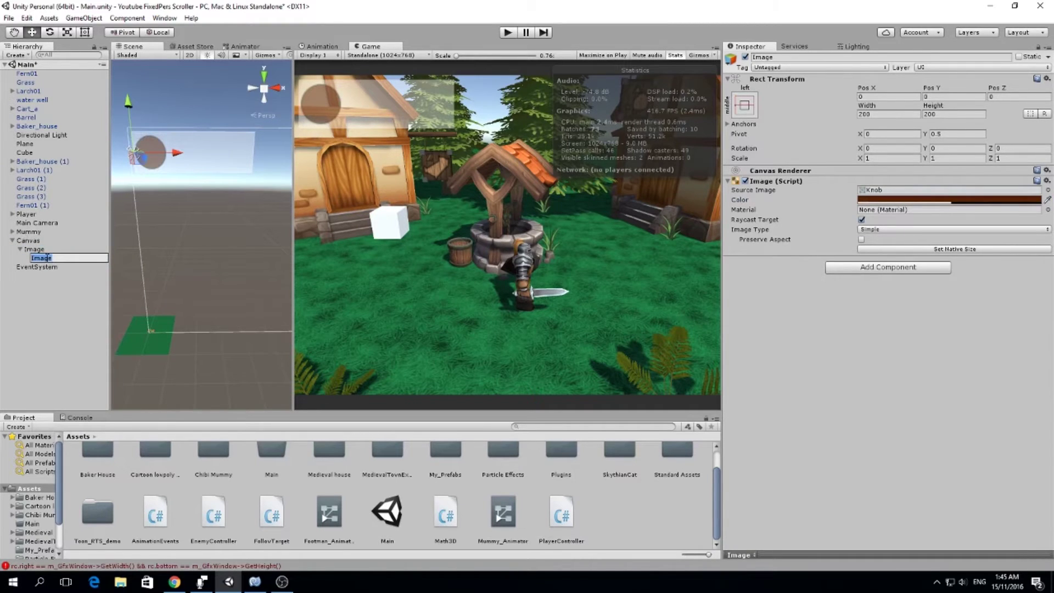
text(Avatar_Picture)
key(Return)
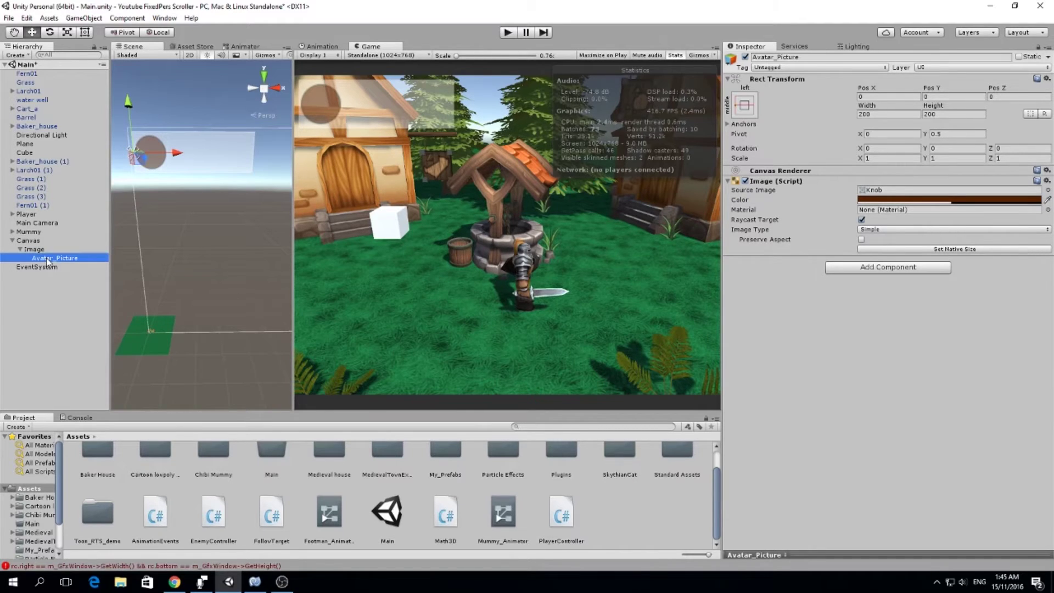
Add a second UI Image as a child of the semi-transparent panel Image, leaving its source sprite unassigned
right_click(49, 250)
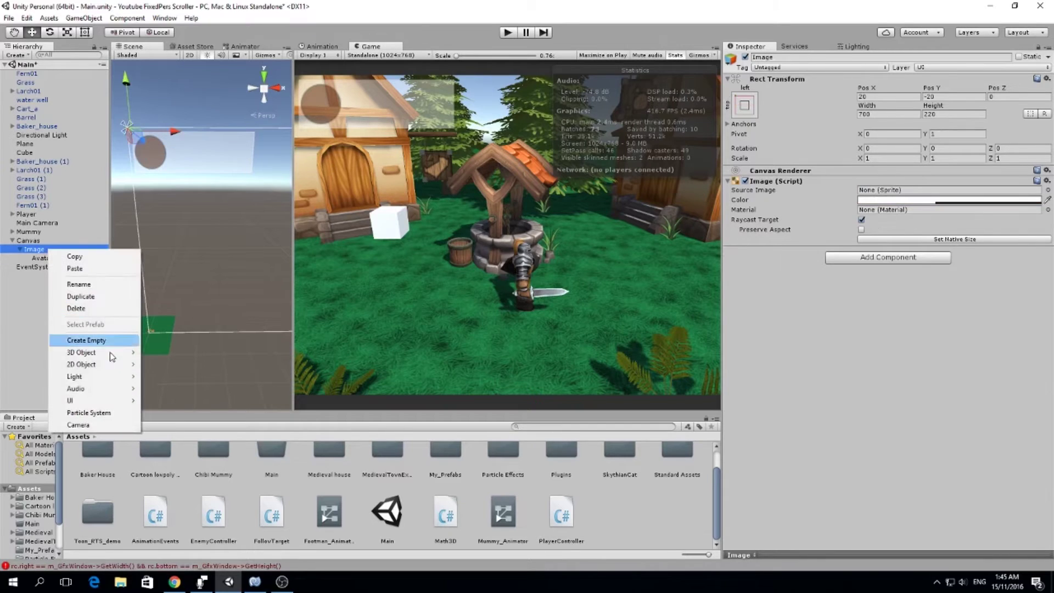
mouse_move(109, 400)
click(168, 413)
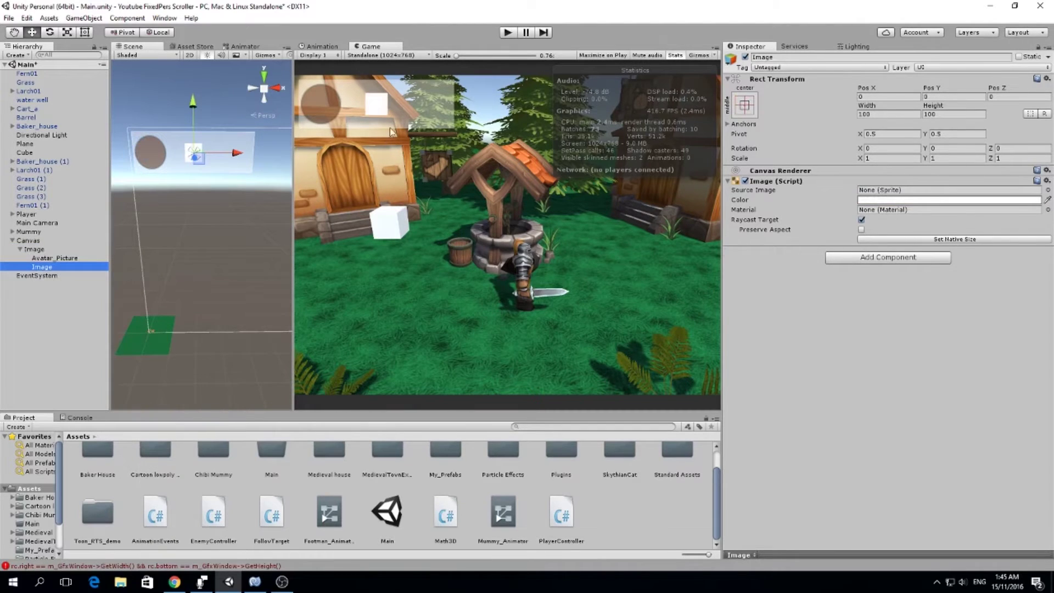
click(1047, 190)
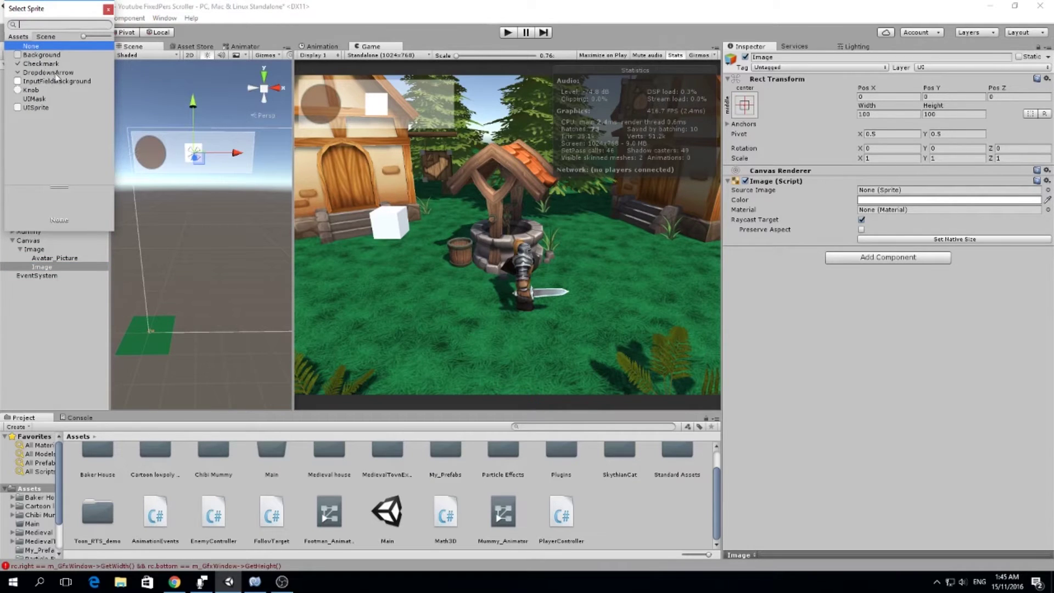
click(108, 9)
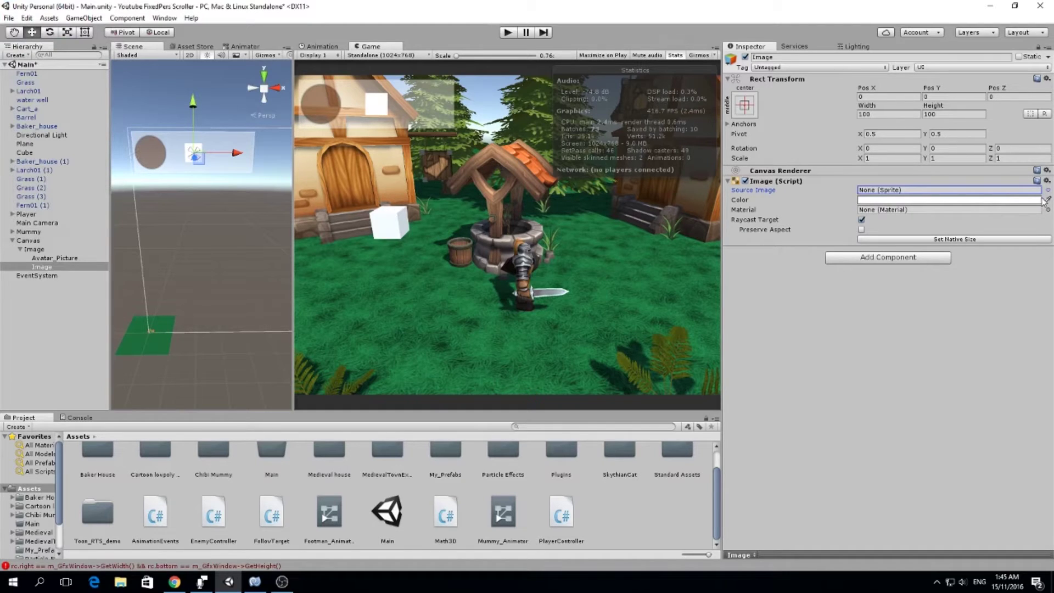
Resize the new child Image to a width of 30 and a height of 150
click(946, 114)
text(200)
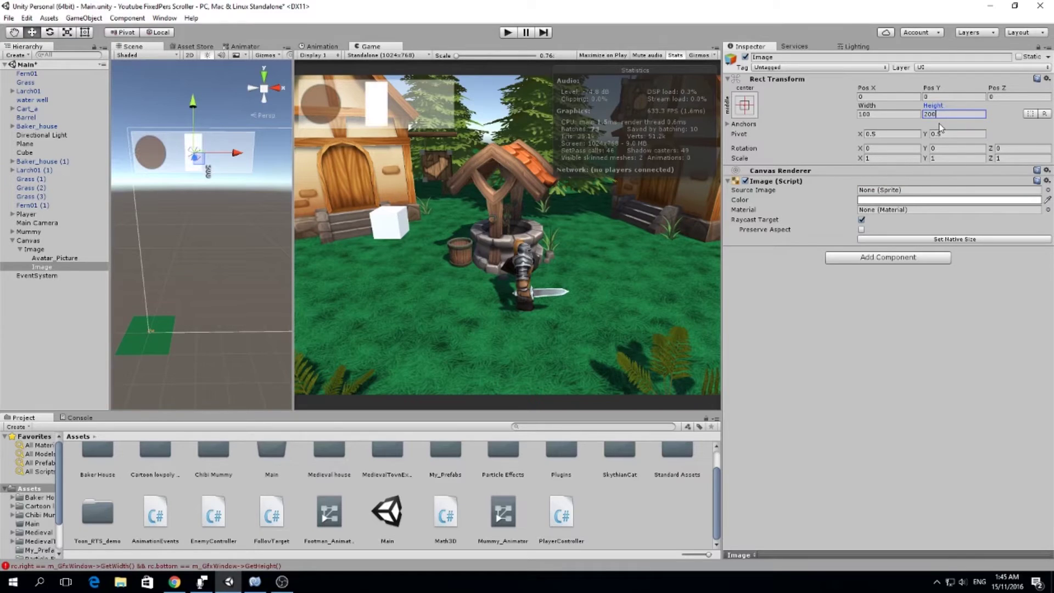
click(883, 113)
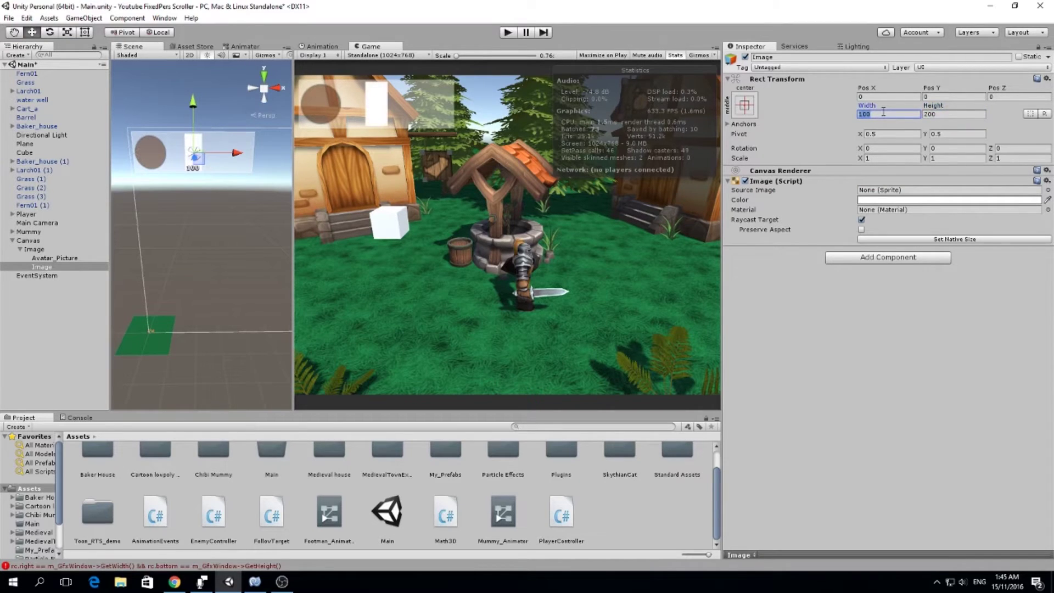
text(30)
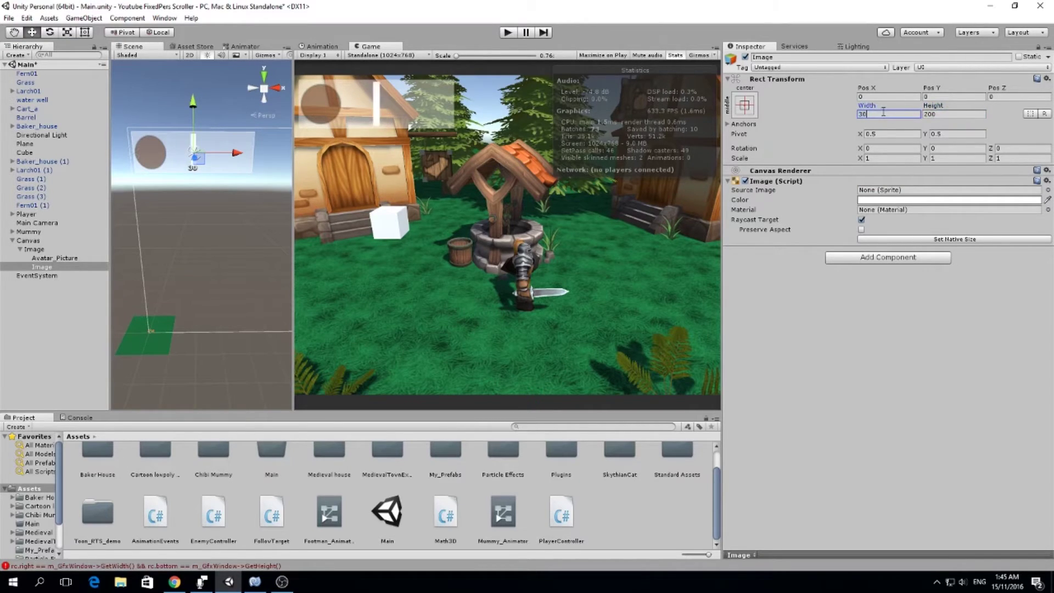
click(945, 114)
text(180)
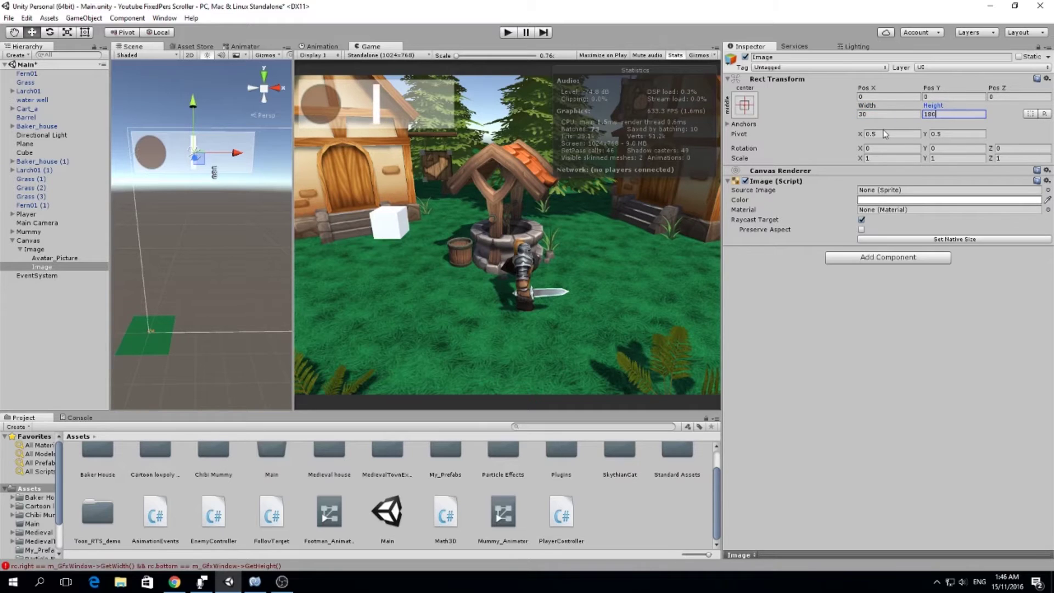
double_click(963, 113)
text(150)
Anchor the narrow child Image to the middle left of the panel and set its Pos X to 210
click(744, 110)
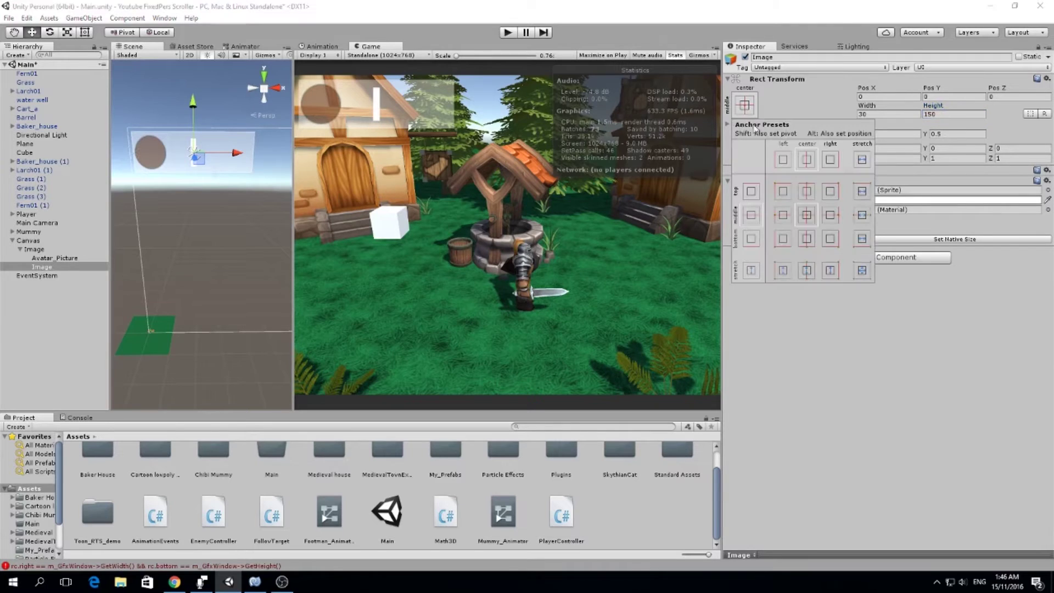
click(783, 215)
drag(864, 88, 822, 104)
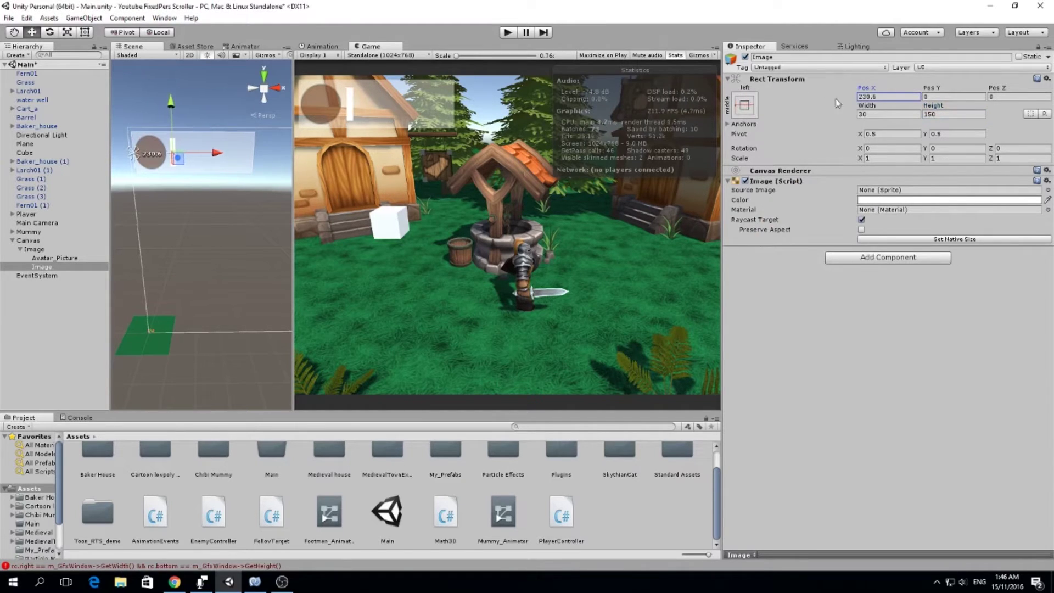
key(BackSpace)
key(BackSpace)
double_click(873, 97)
text(200)
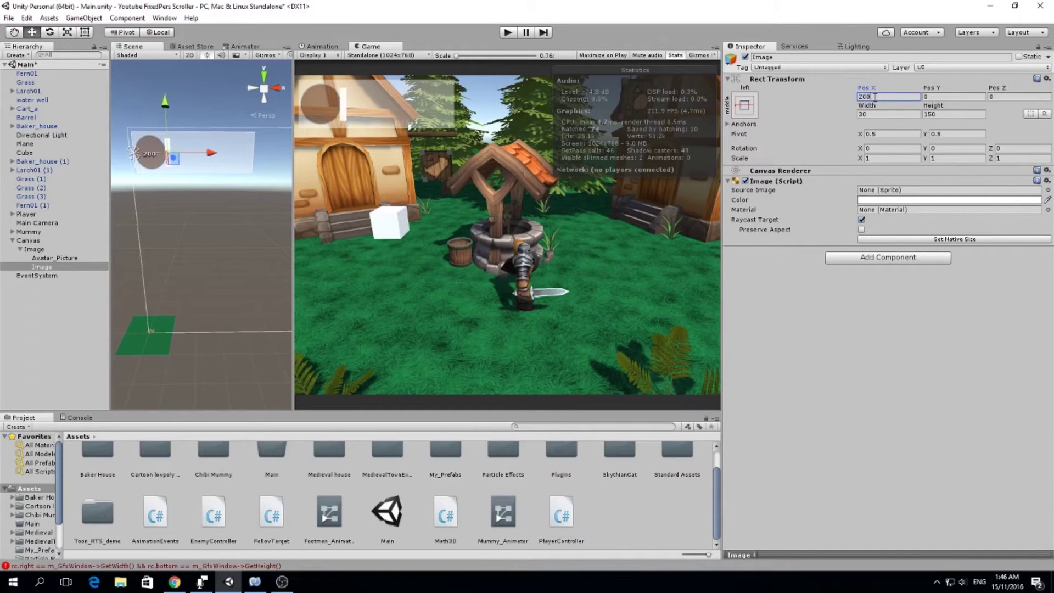
key(BackSpace)
key(BackSpace)
text(10)
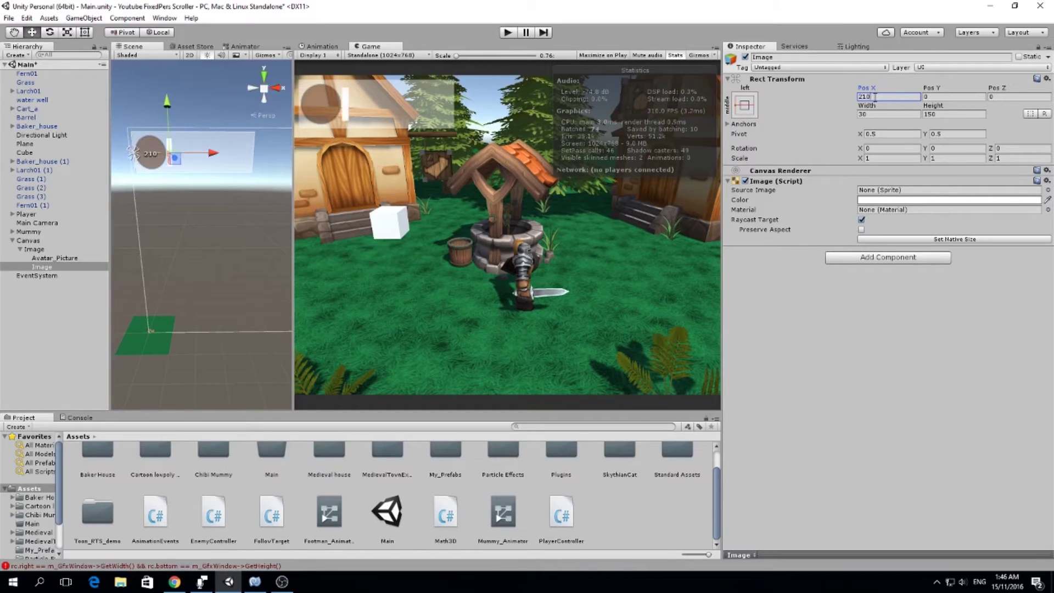
Assign the InputFieldBackground sprite to the narrow Image and turn off Fill Center
click(917, 303)
click(1048, 190)
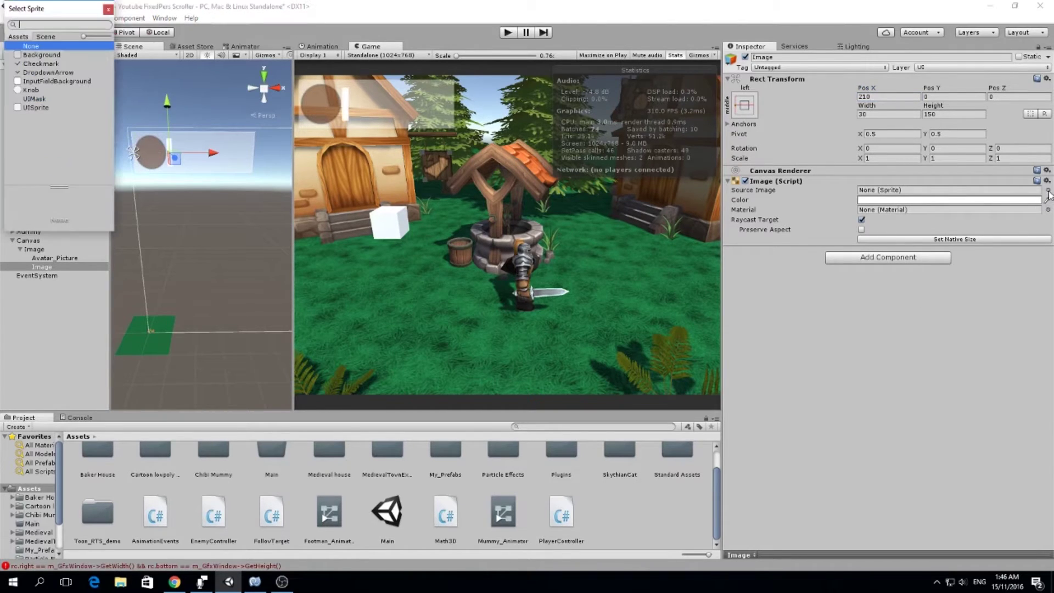
click(52, 81)
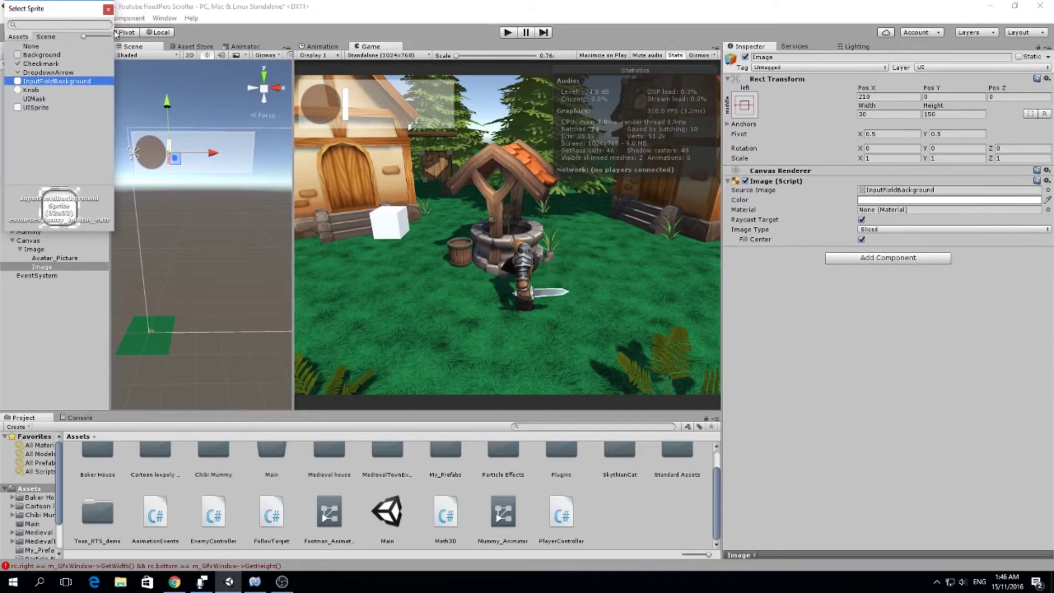
click(109, 9)
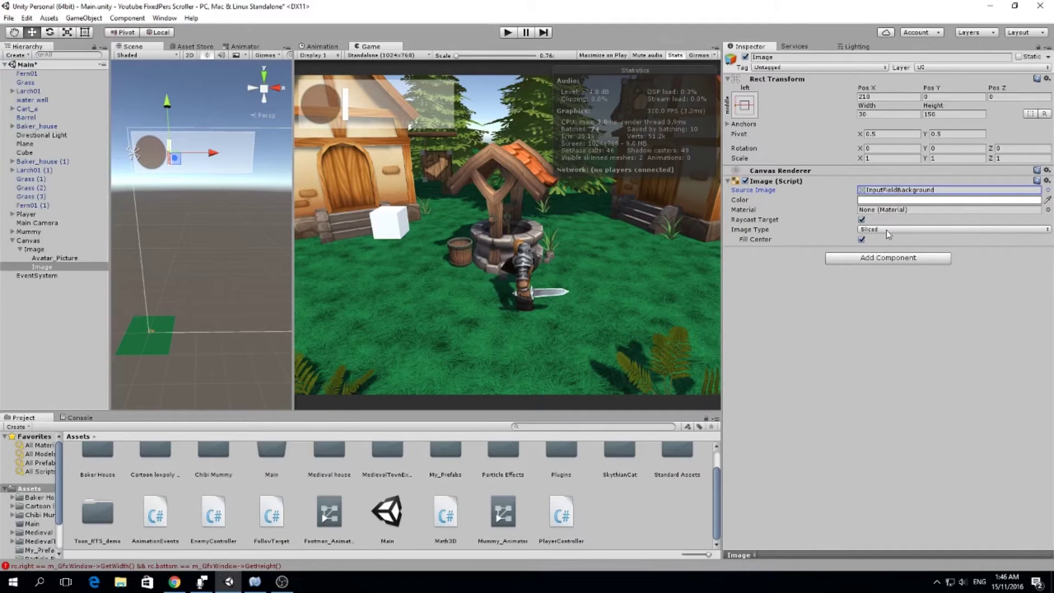
click(861, 240)
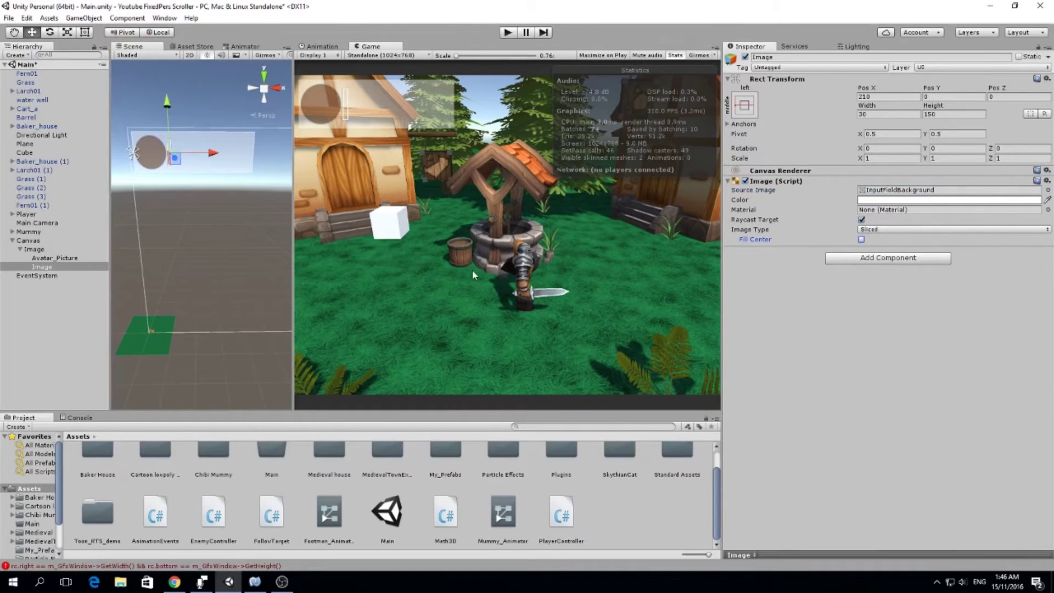
Duplicate the narrow outline Image and nest the copy under the original as its child
click(75, 267)
key(ctrl+d)
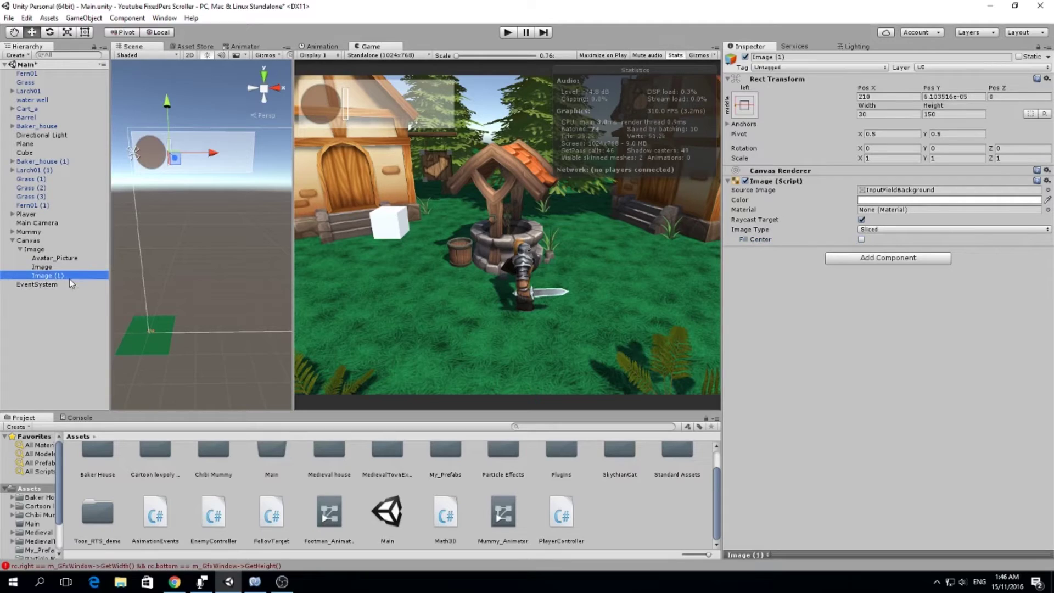
mouse_move(53, 275)
mouse_down()
mouse_move(53, 258)
mouse_move(52, 278)
mouse_up()
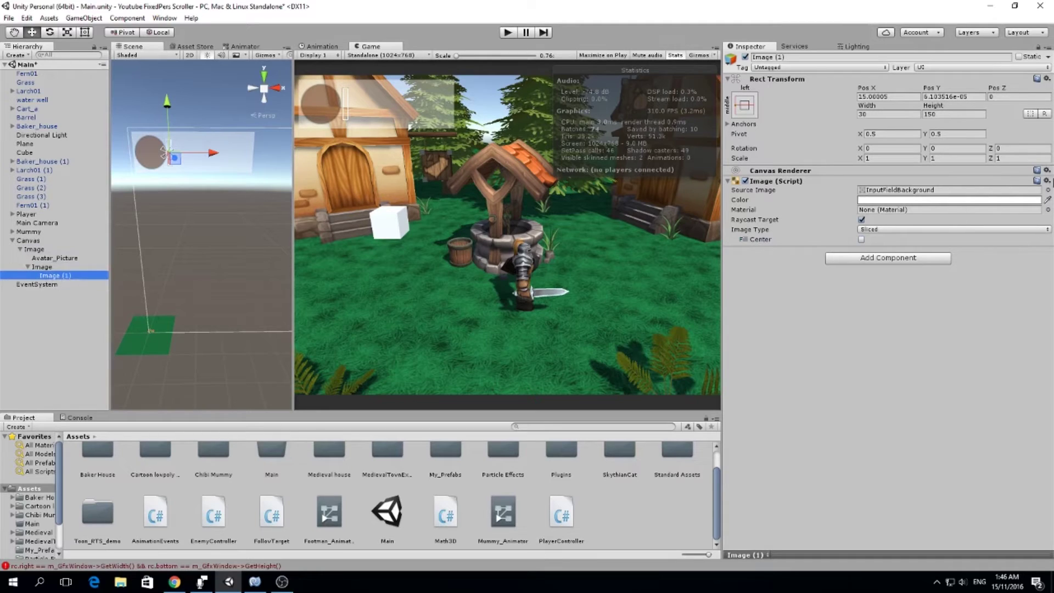
Set the nested copy's source image to None
click(1048, 189)
click(50, 47)
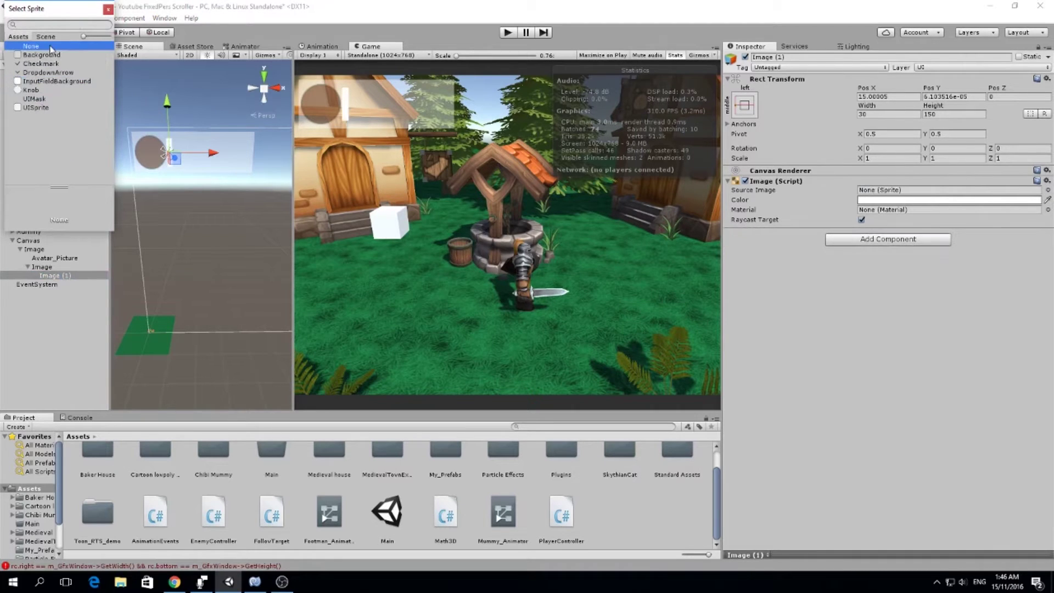
click(109, 10)
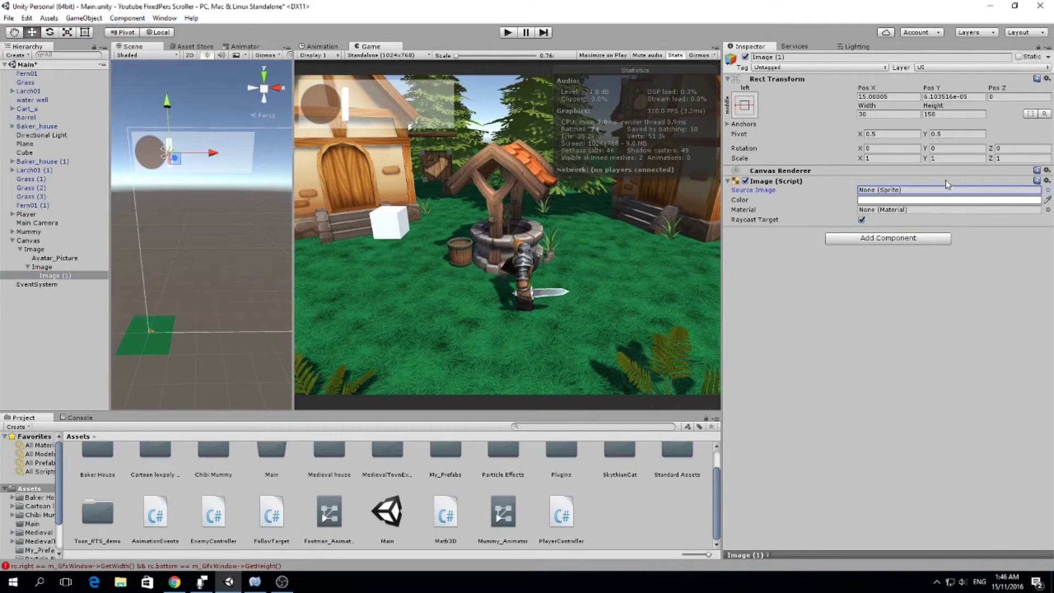
Assign the UISprite sprite to the nested copy with Fill Center enabled, and set its image type to Filled
click(1047, 190)
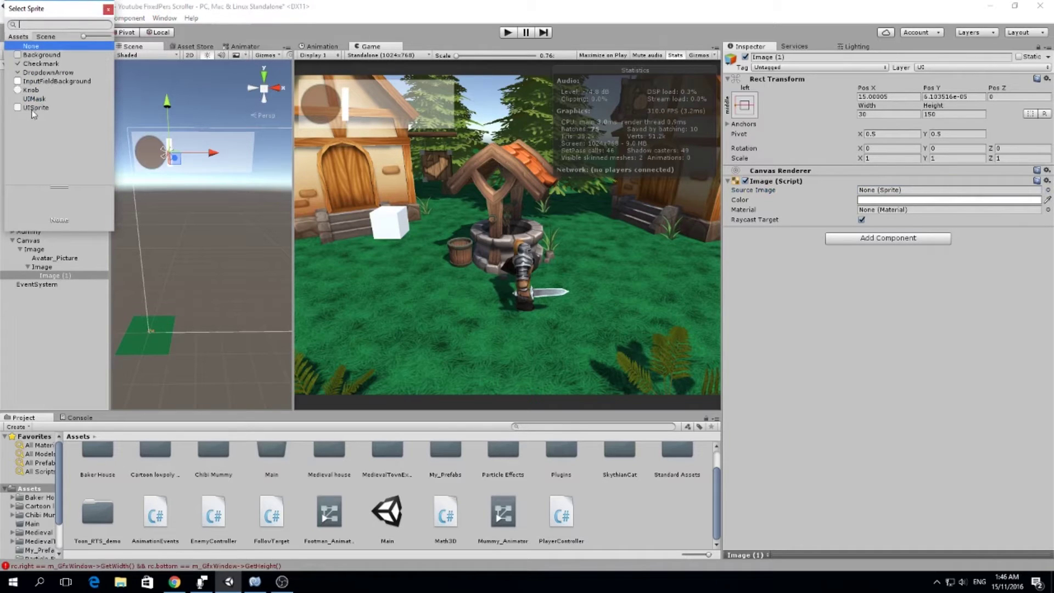
click(35, 108)
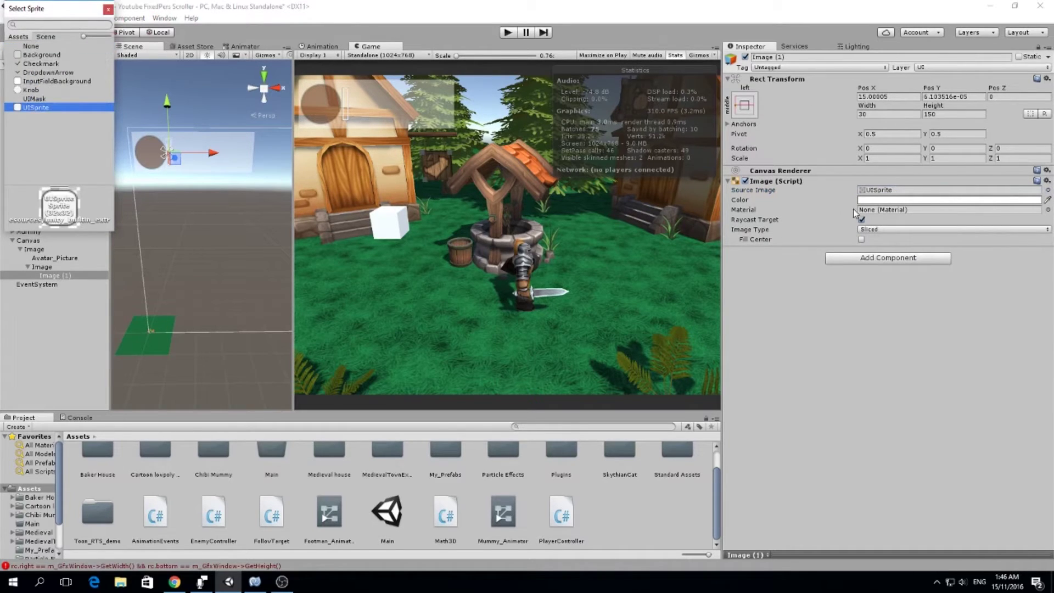
click(861, 240)
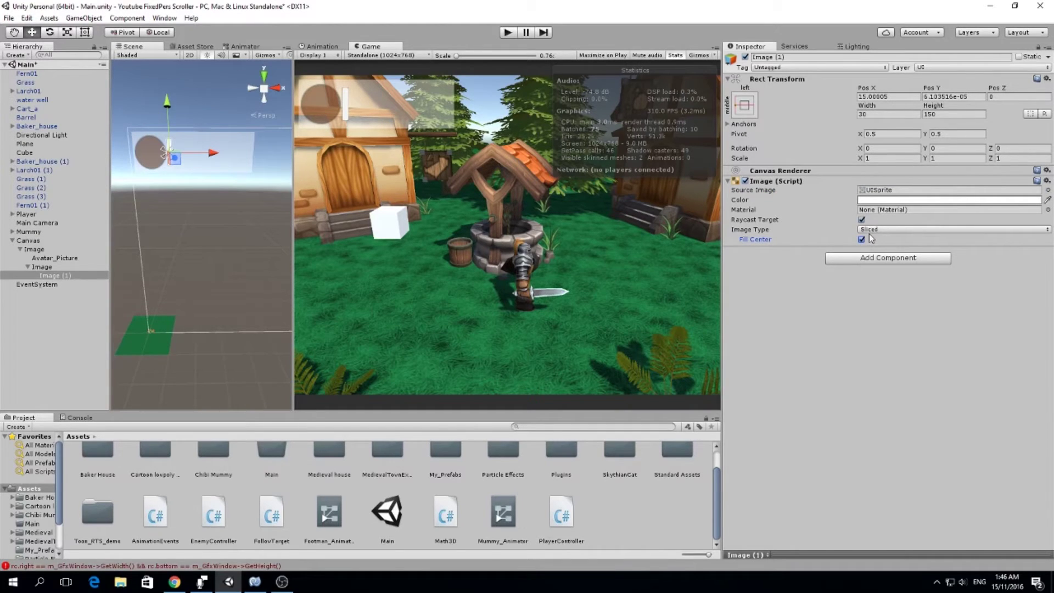
click(873, 229)
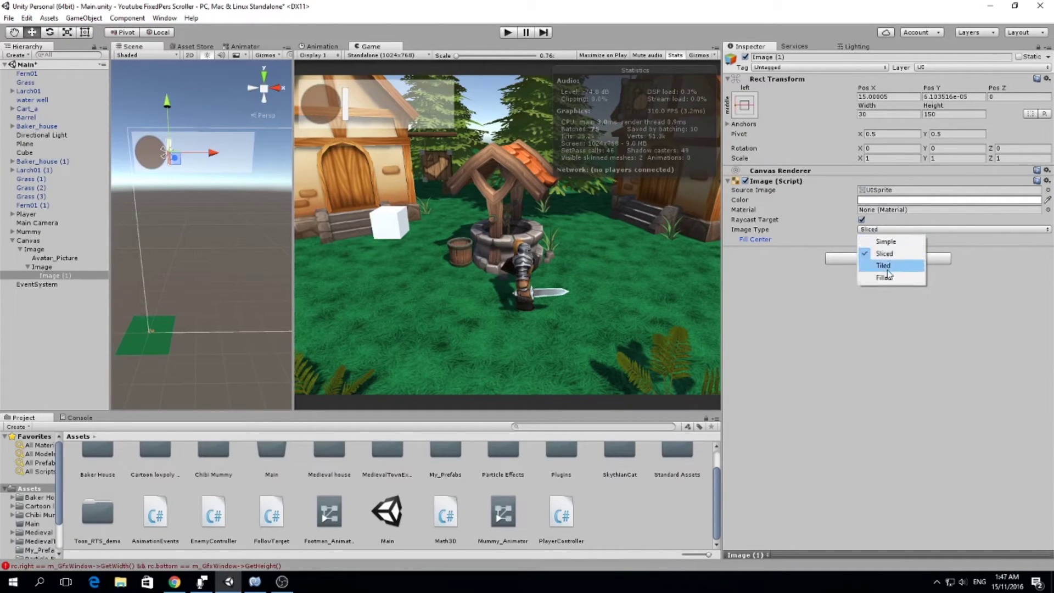
click(888, 278)
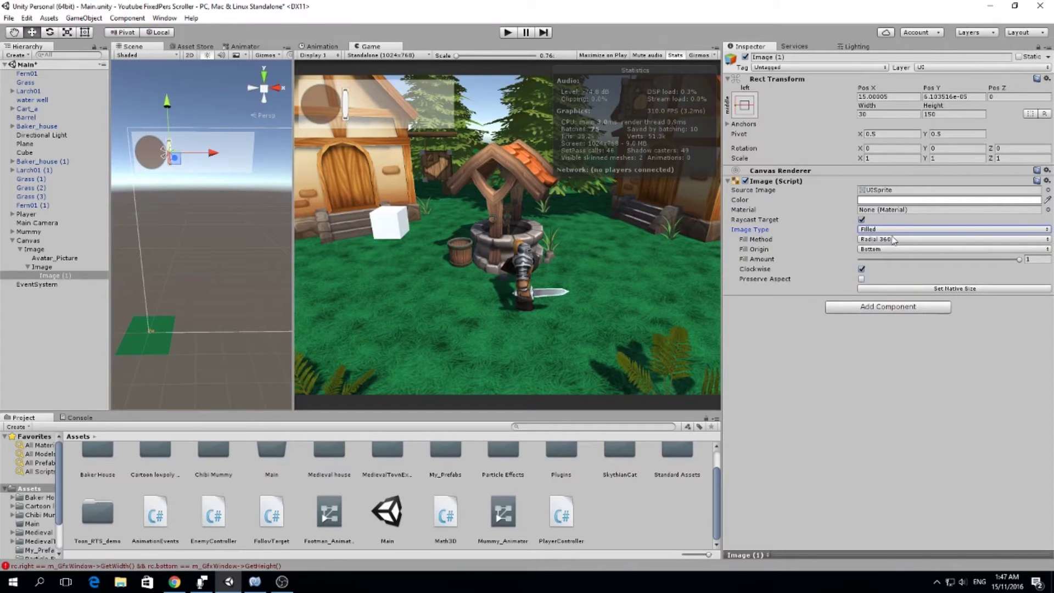
Switch the nested copy's source image to the Background sprite and set its image type to Filled
click(1047, 190)
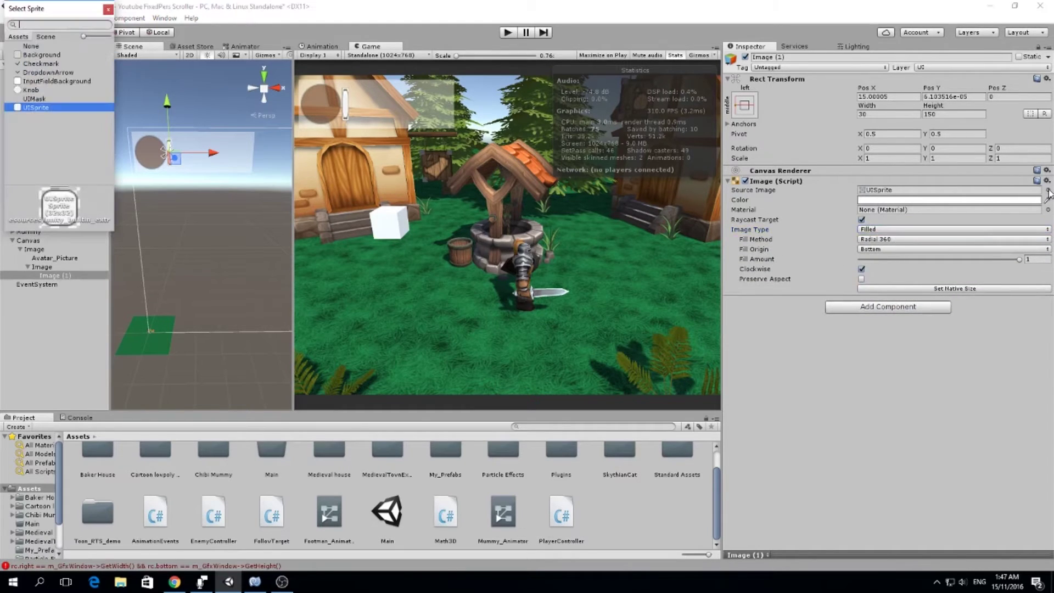
click(51, 55)
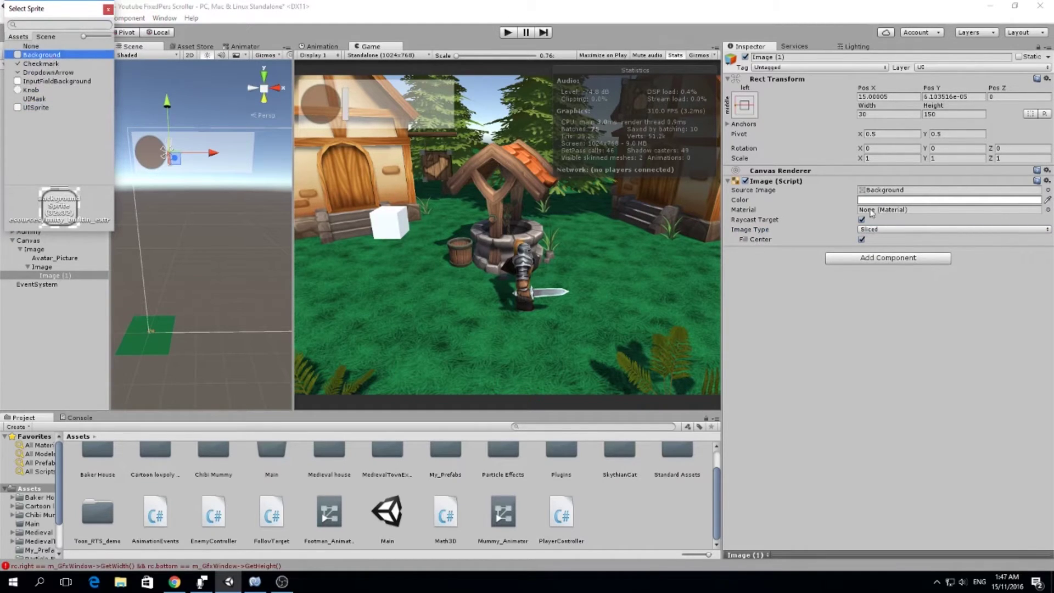
click(879, 229)
click(888, 280)
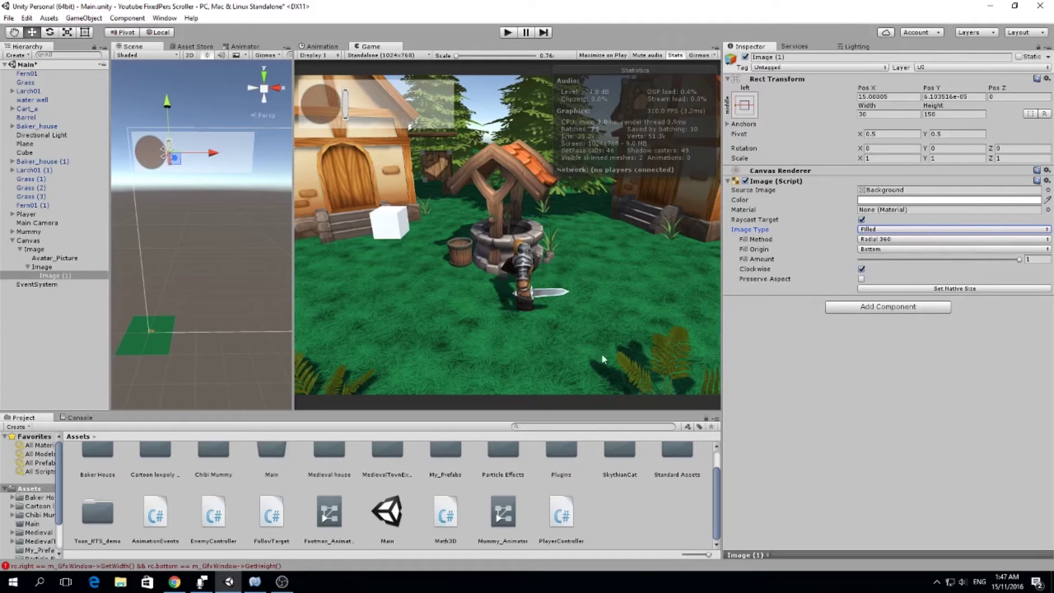
Search the installed programs for Photoshop and launch it
click(4, 586)
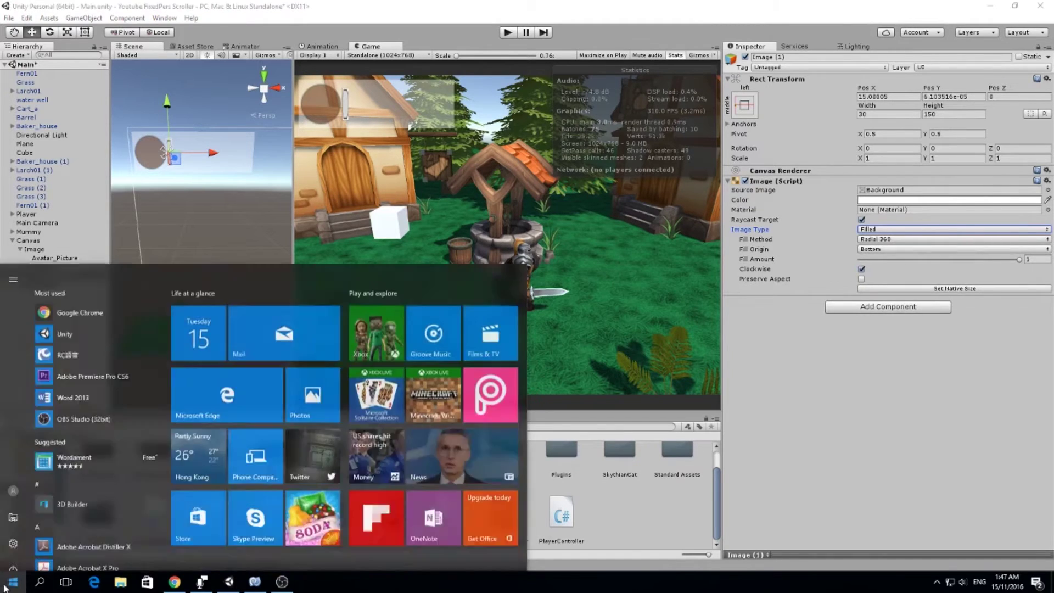
click(108, 359)
text(pho)
click(110, 361)
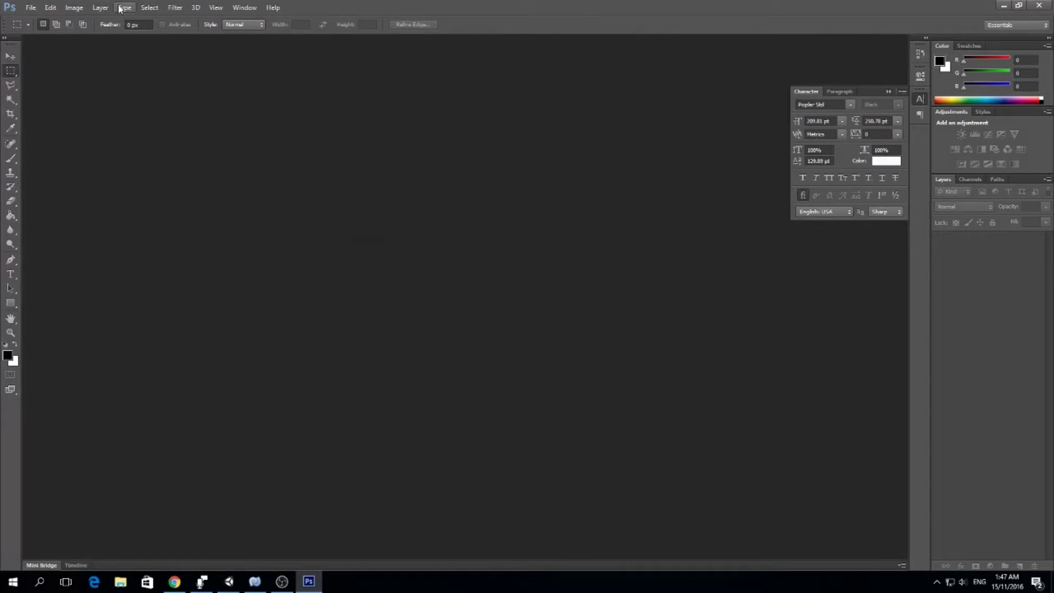
Create a new document named white_square, 32 pixels wide and 32 pixels high, with a white background
key(ctrl+n)
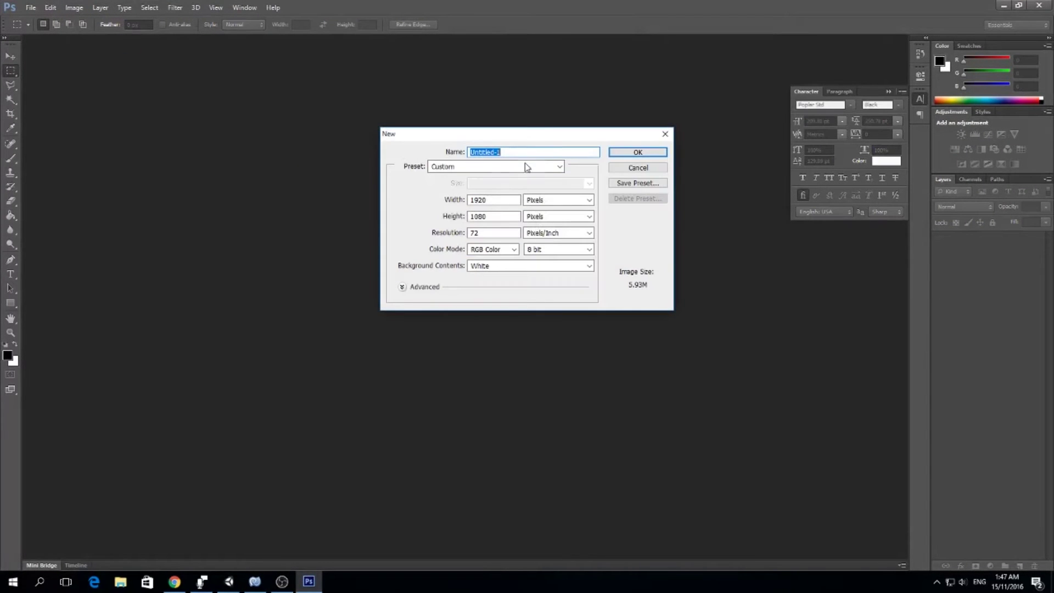
click(503, 198)
double_click(498, 198)
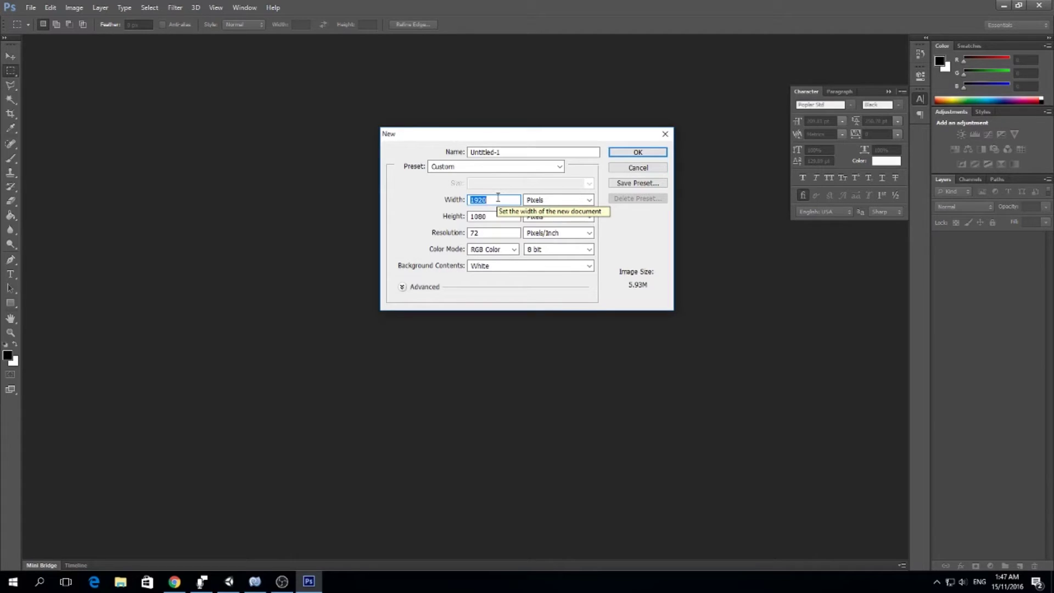
text(32)
key(Tab)
key(Tab)
text(32)
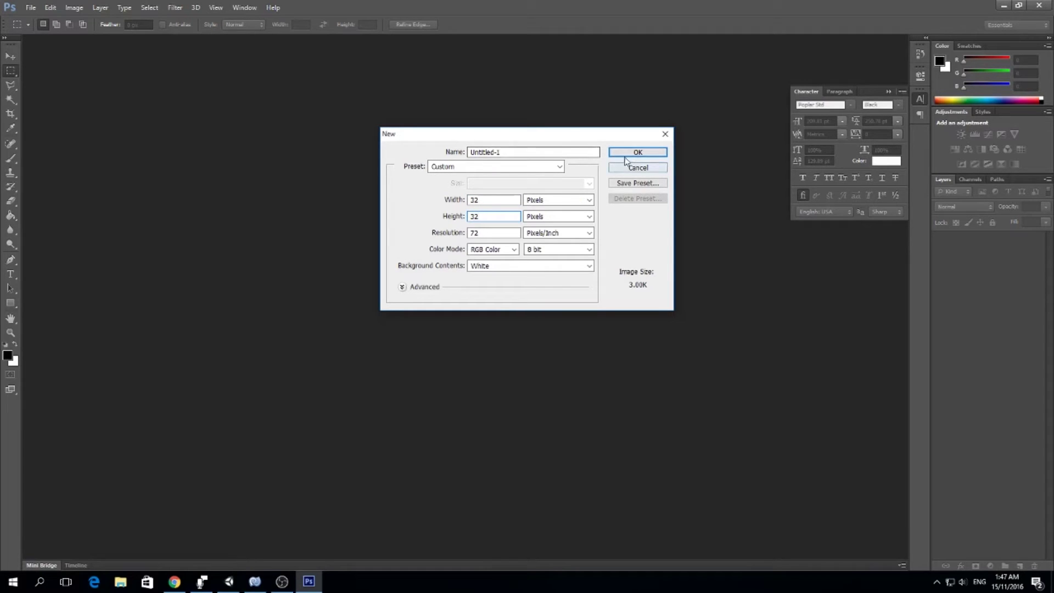
click(510, 149)
drag(510, 148, 449, 143)
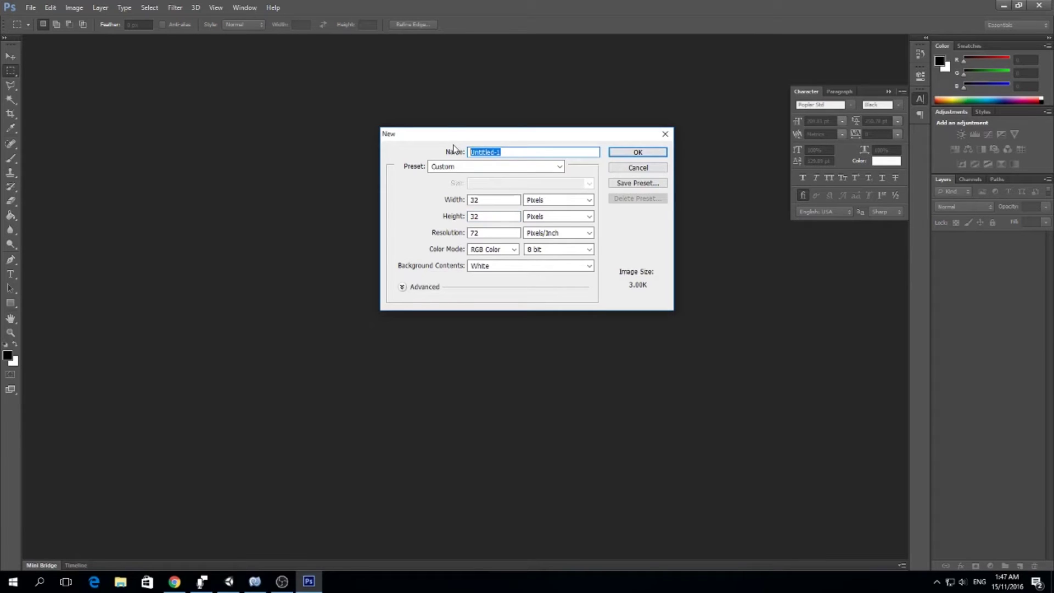
text(white_square)
key(Return)
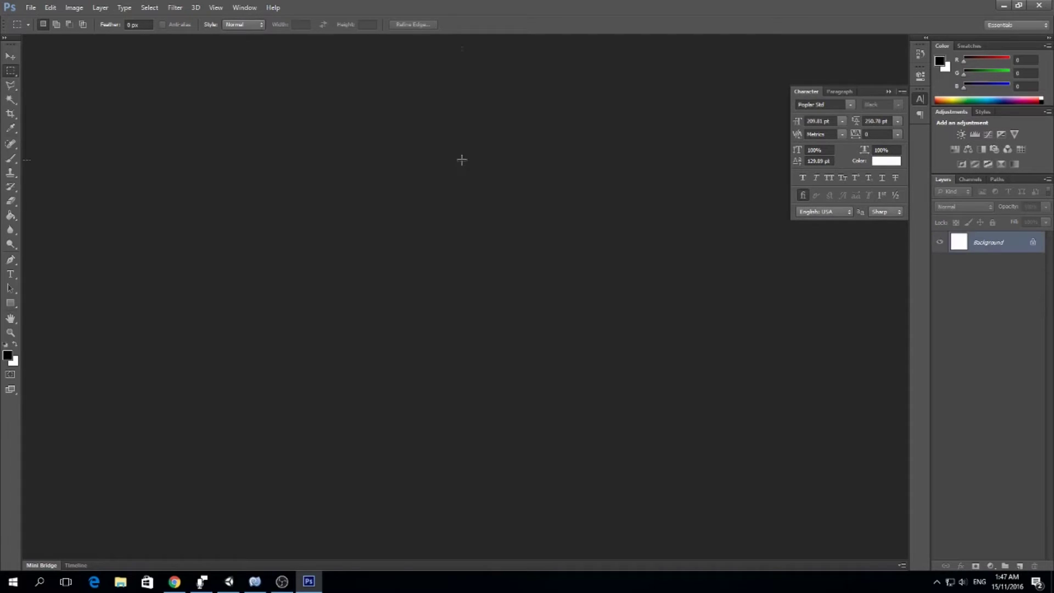
Start saving white_square and choose JPEG as its file format
key(ctrl+s)
click(542, 290)
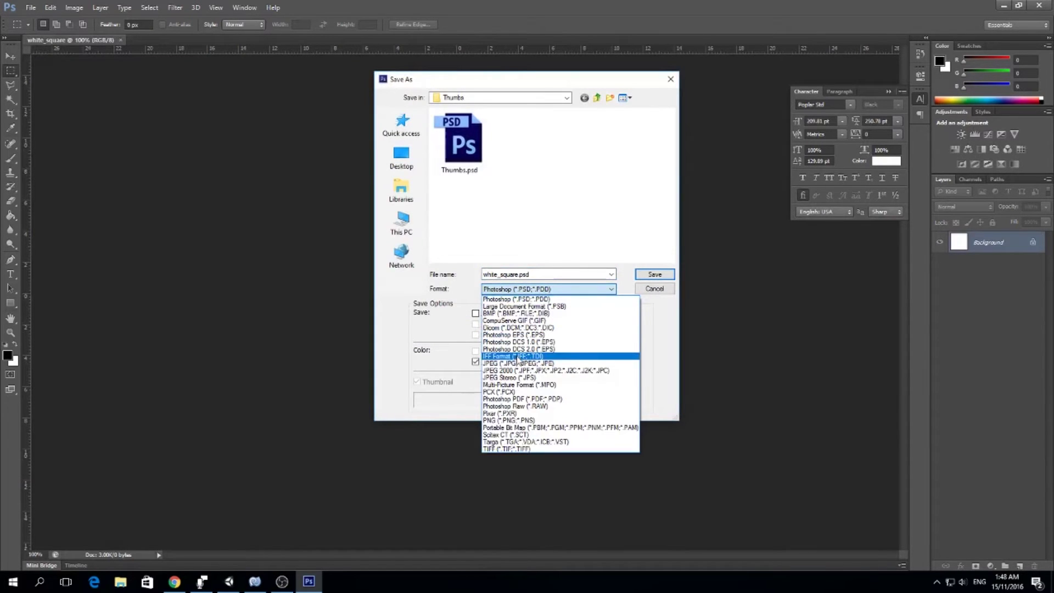
click(519, 363)
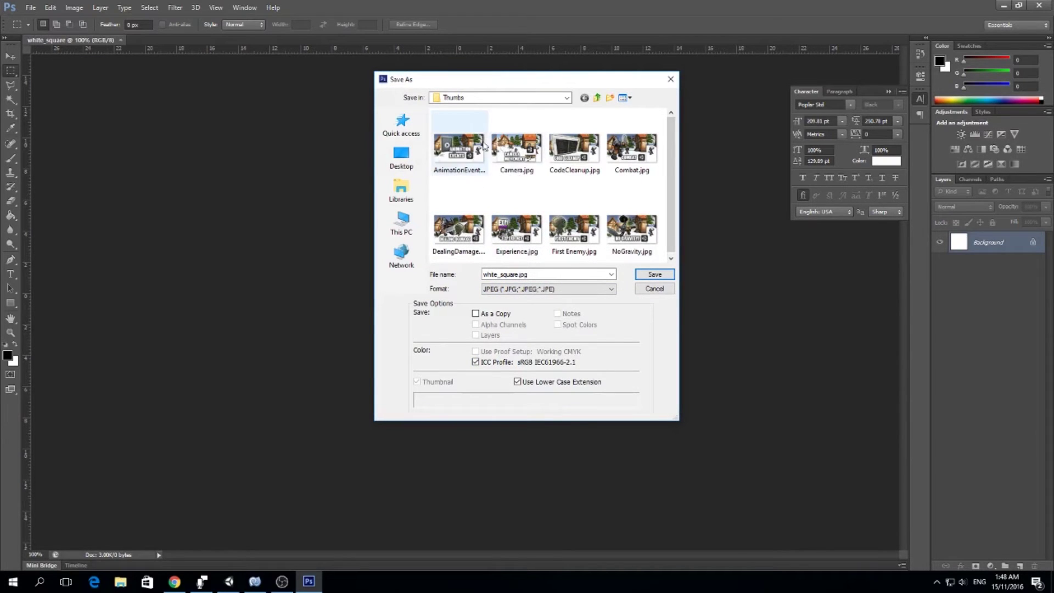
Enlarge the save dialog and look through the thumbnail images in the Thumbs folder
drag(370, 174, 237, 173)
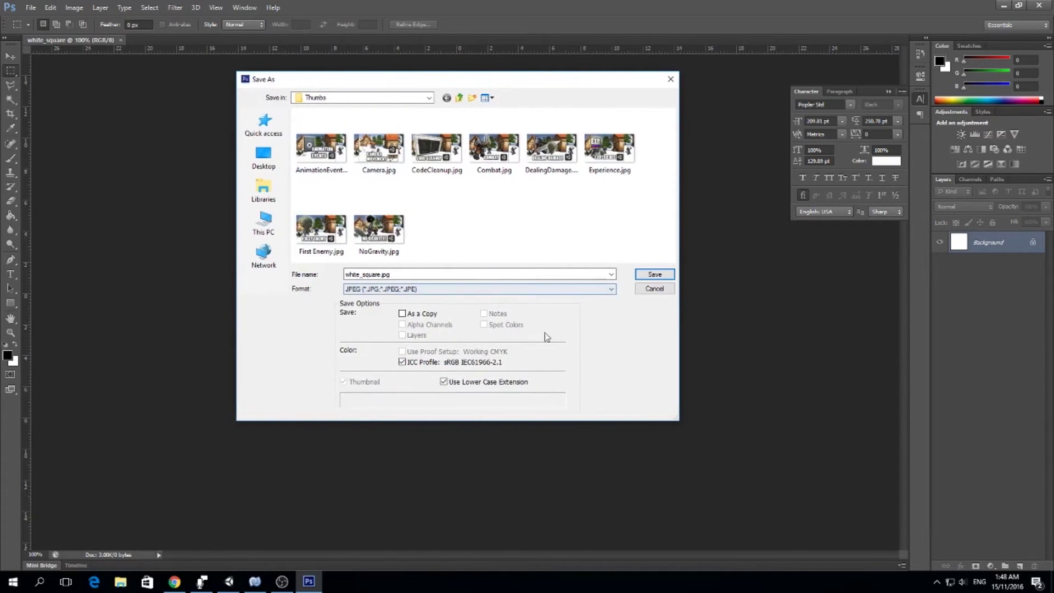
drag(547, 422, 543, 504)
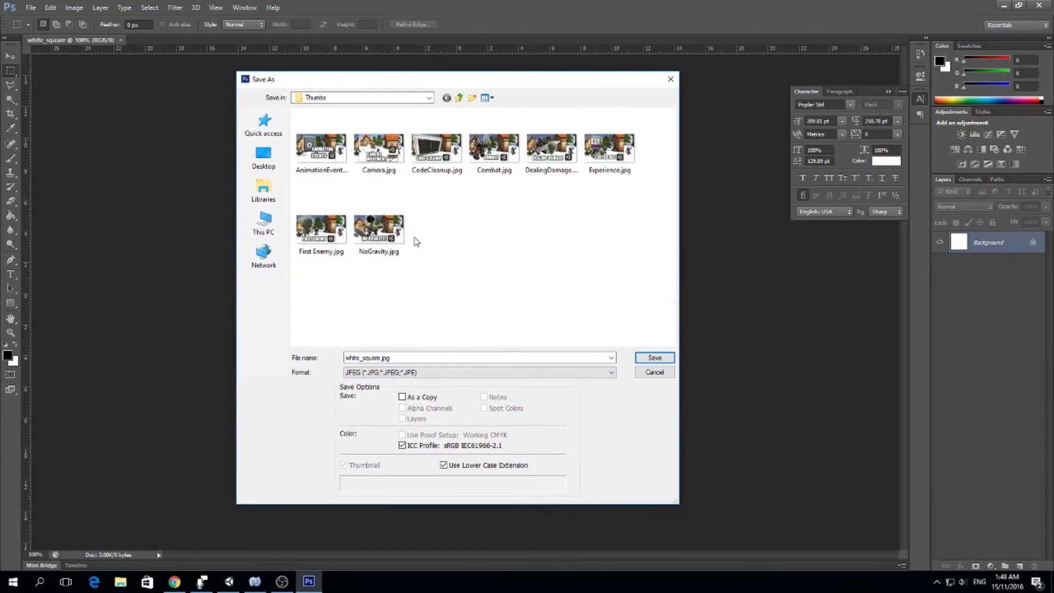
ctrl+scroll(423, 231, up, 4)
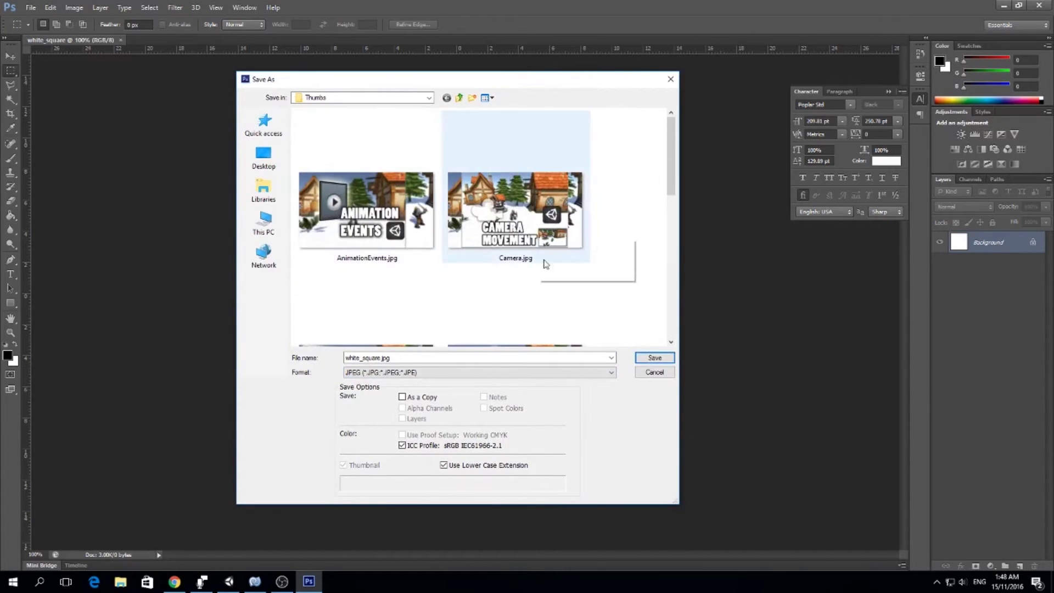
scroll(544, 261, down, 2)
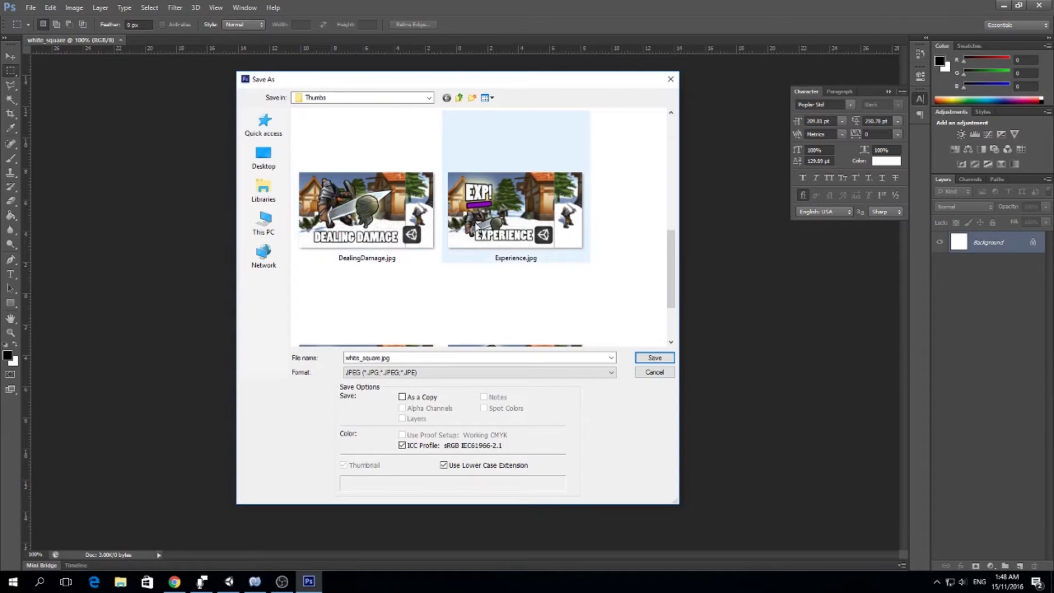
scroll(386, 226, down, 1)
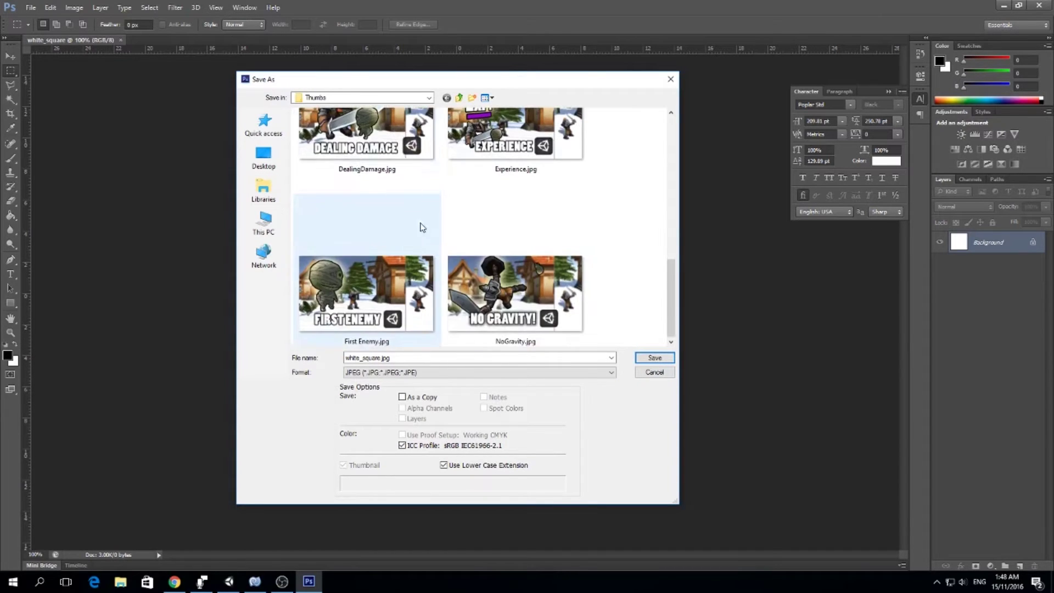
scroll(540, 290, up, 3)
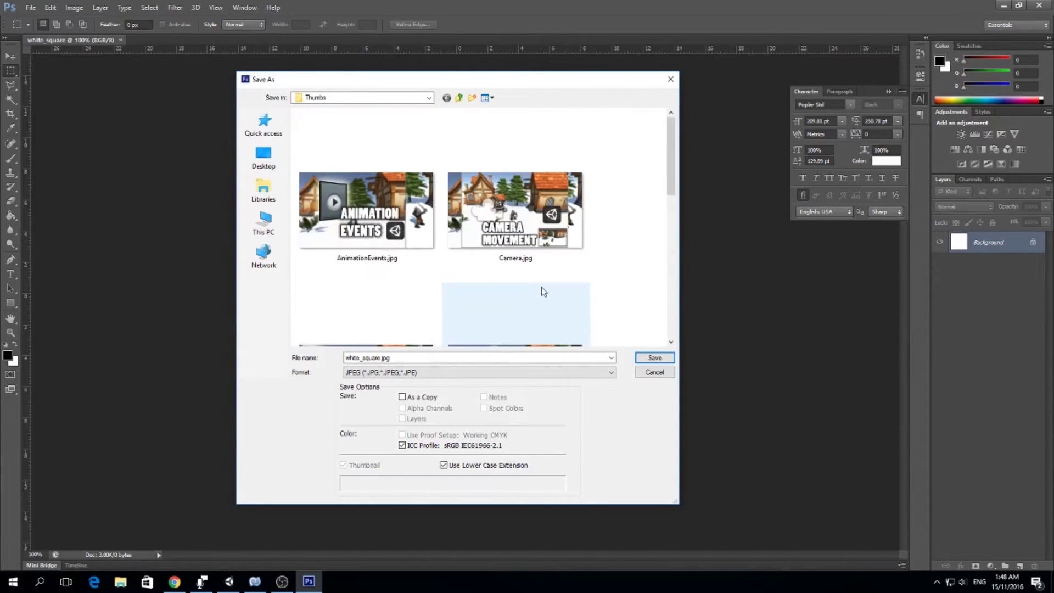
ctrl+scroll(478, 237, down, 2)
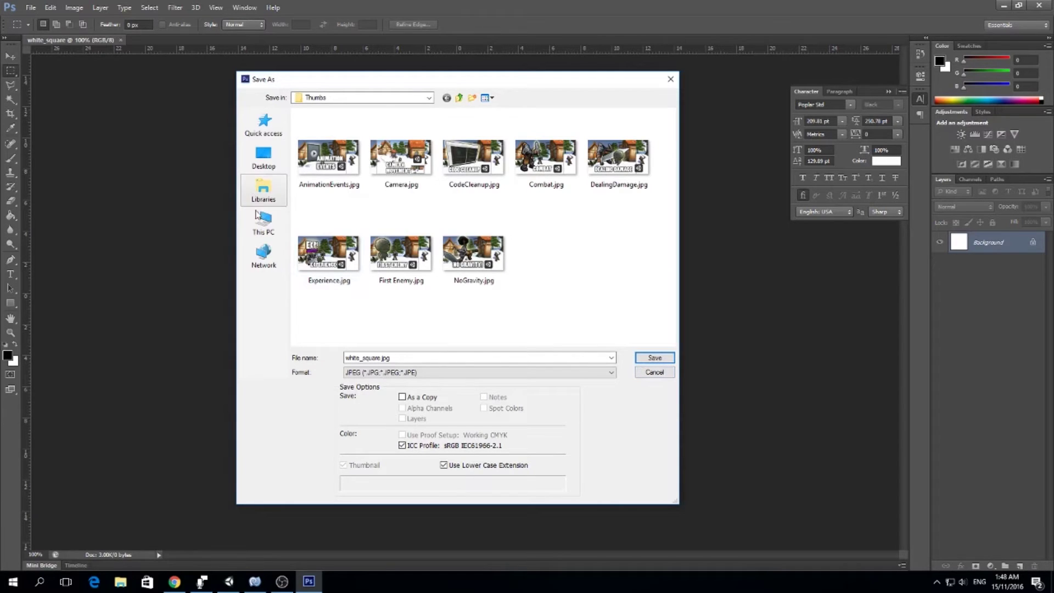
Save white_square.jpg to the Desktop at JPEG quality 12 with the Baseline ("Standard") format
click(264, 156)
click(655, 358)
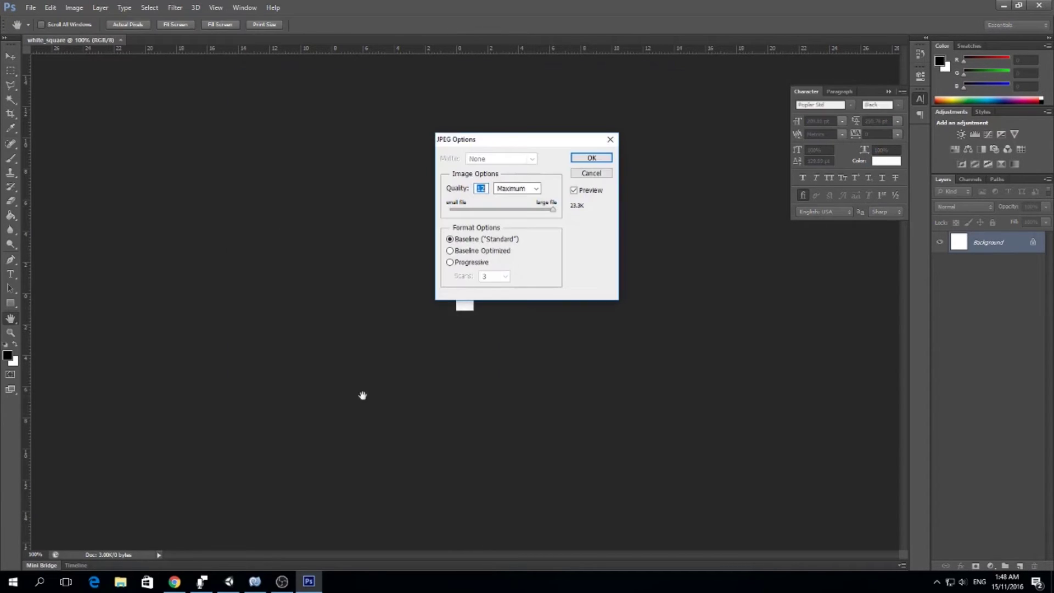
click(592, 158)
Bring the white_square image from the desktop into the Assets folder of the Unity project
click(229, 581)
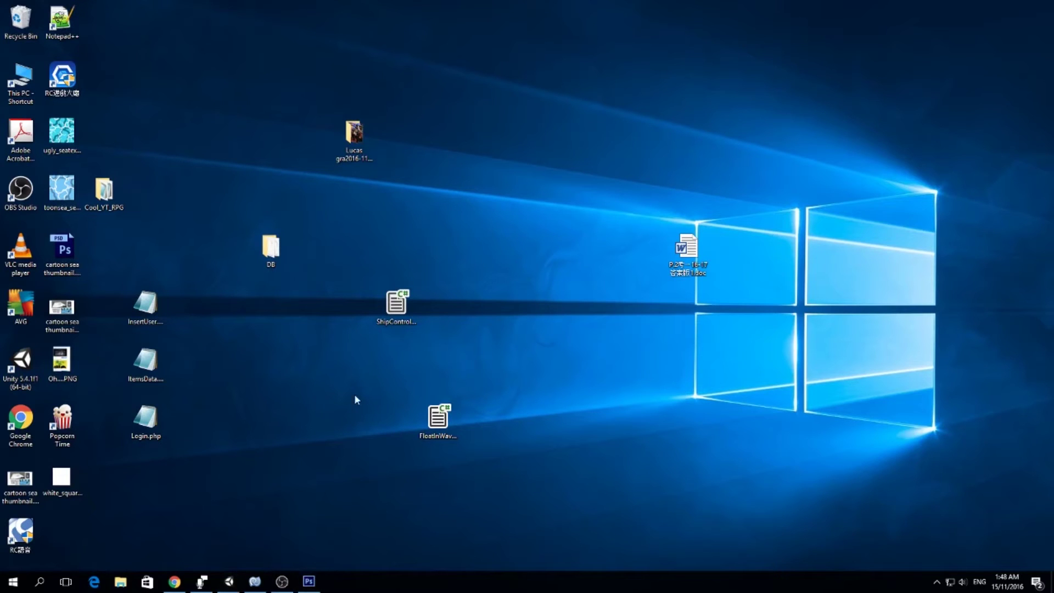
click(229, 581)
click(31, 490)
click(662, 508)
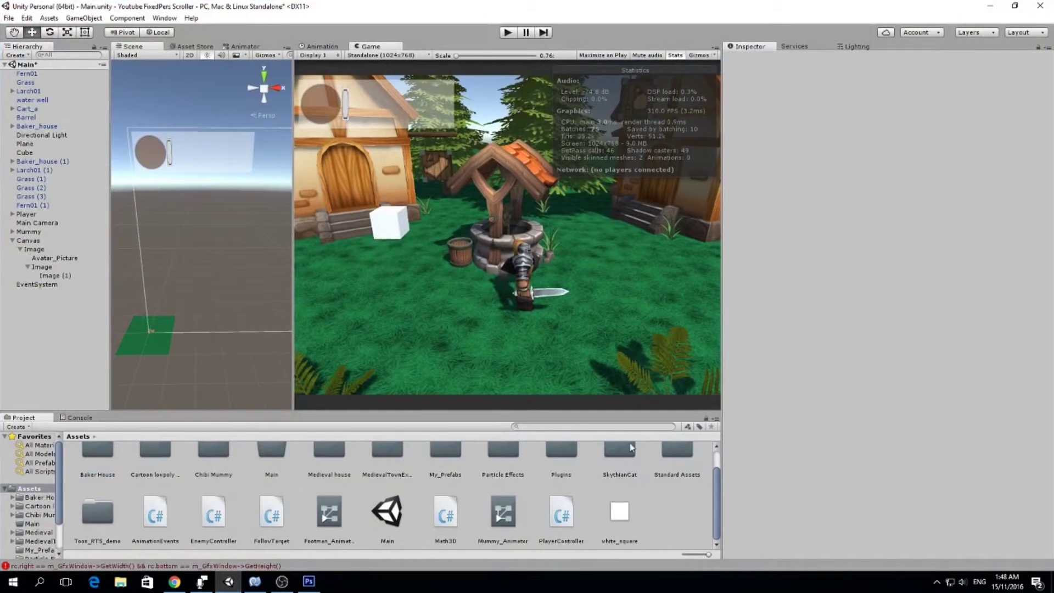
click(55, 275)
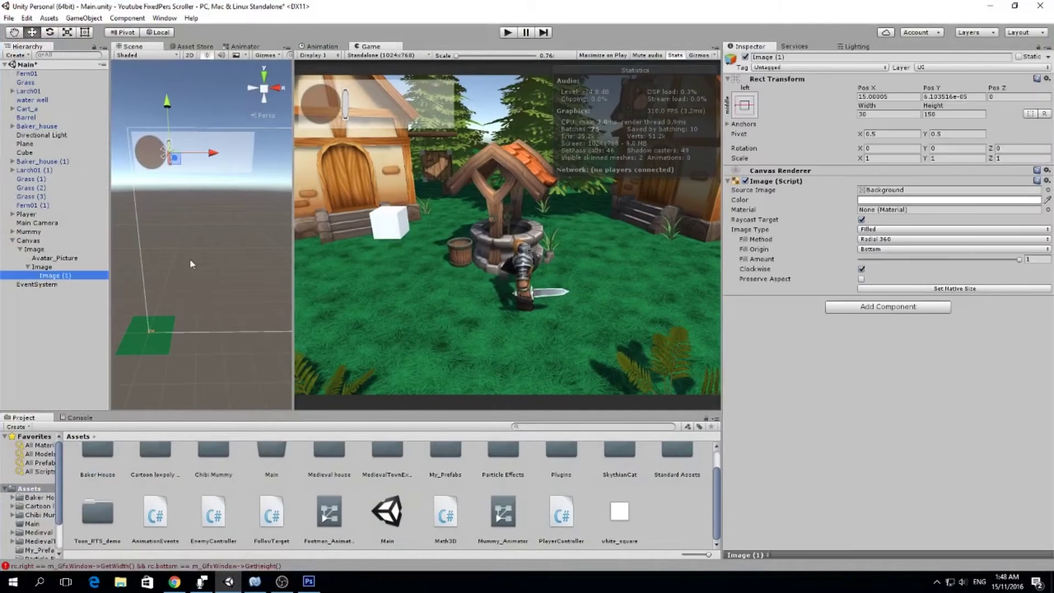
click(1047, 190)
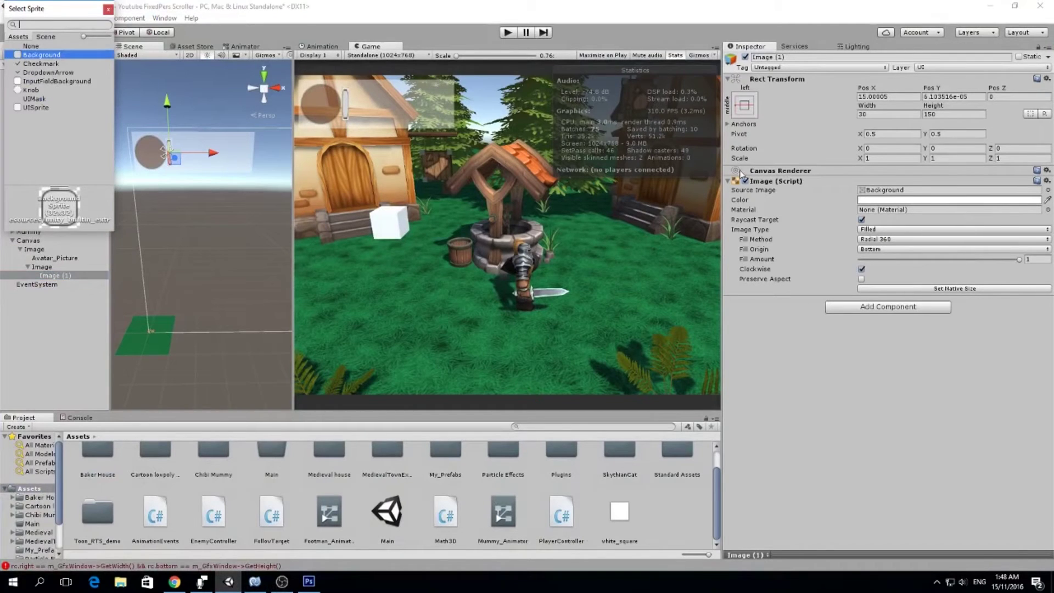
click(108, 9)
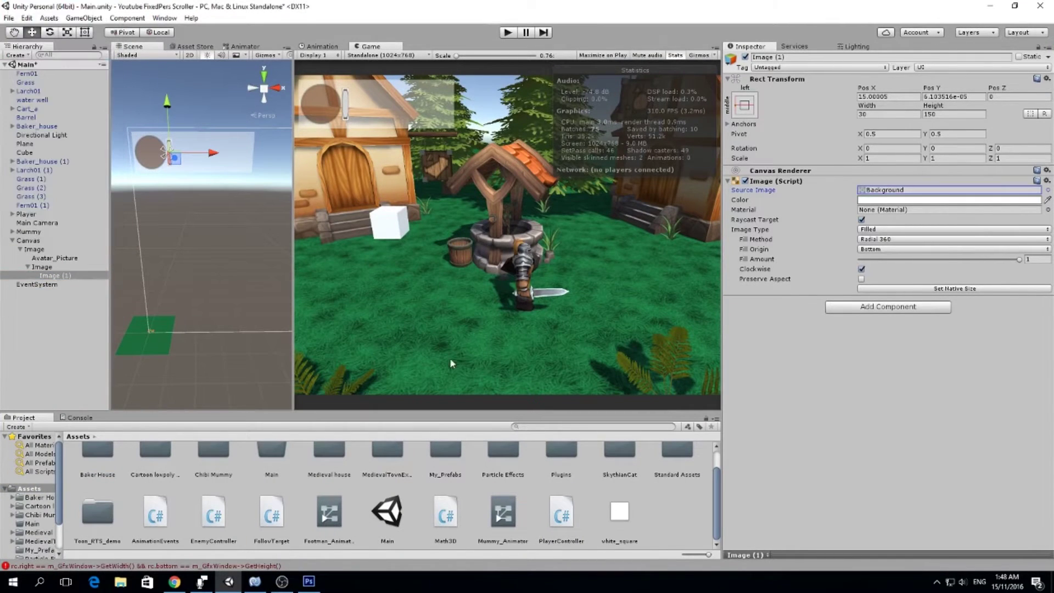
Set the texture type of the white_square asset to Sprite (2D and UI) and apply the import settings
click(603, 505)
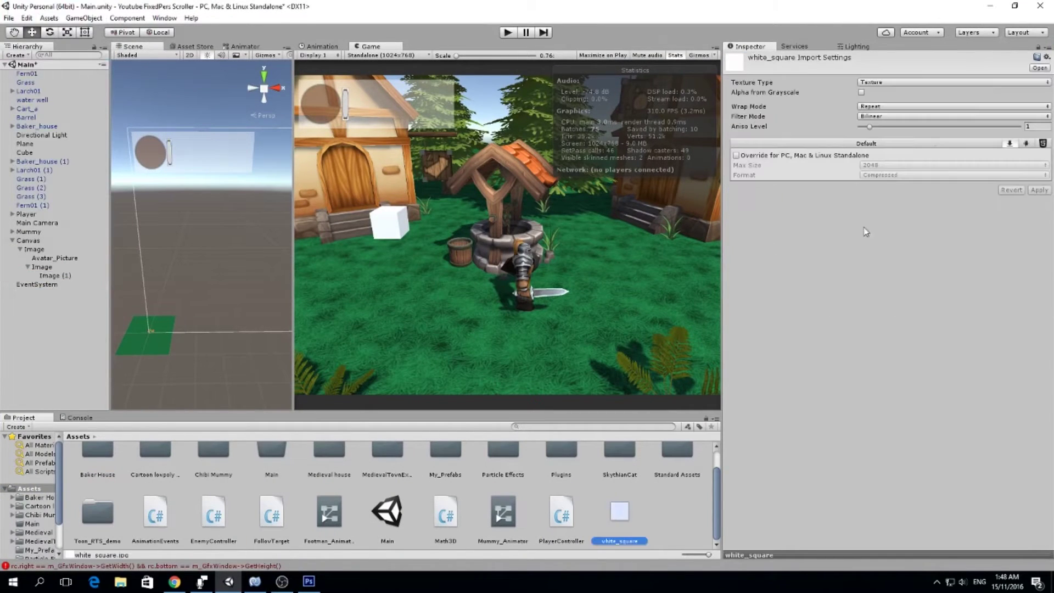
click(885, 82)
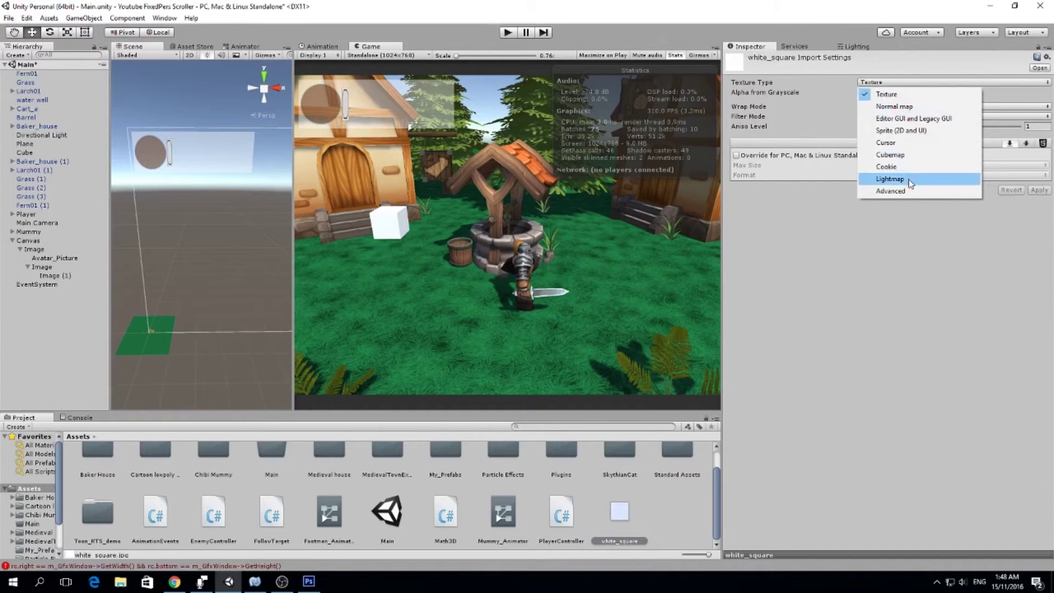
click(908, 130)
click(1039, 222)
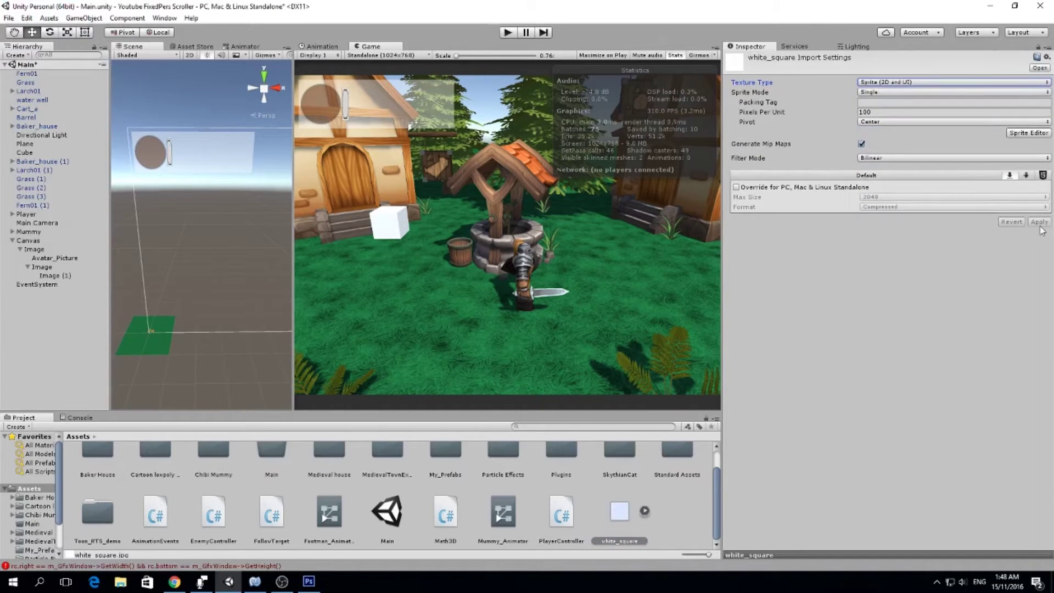
Assign the white_square sprite as the source image of the nested Image (1)
click(55, 277)
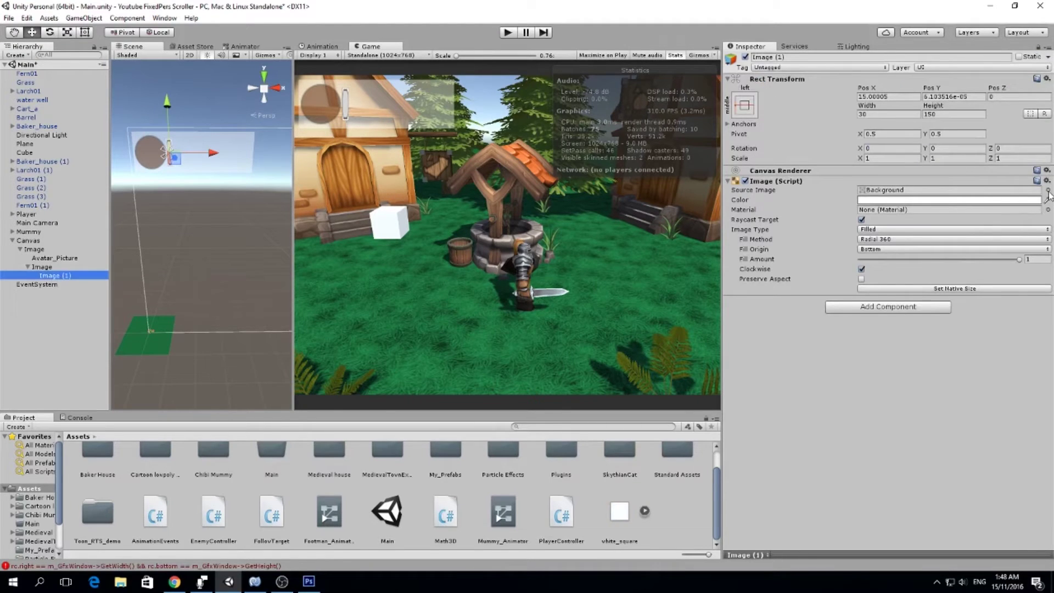
click(1048, 190)
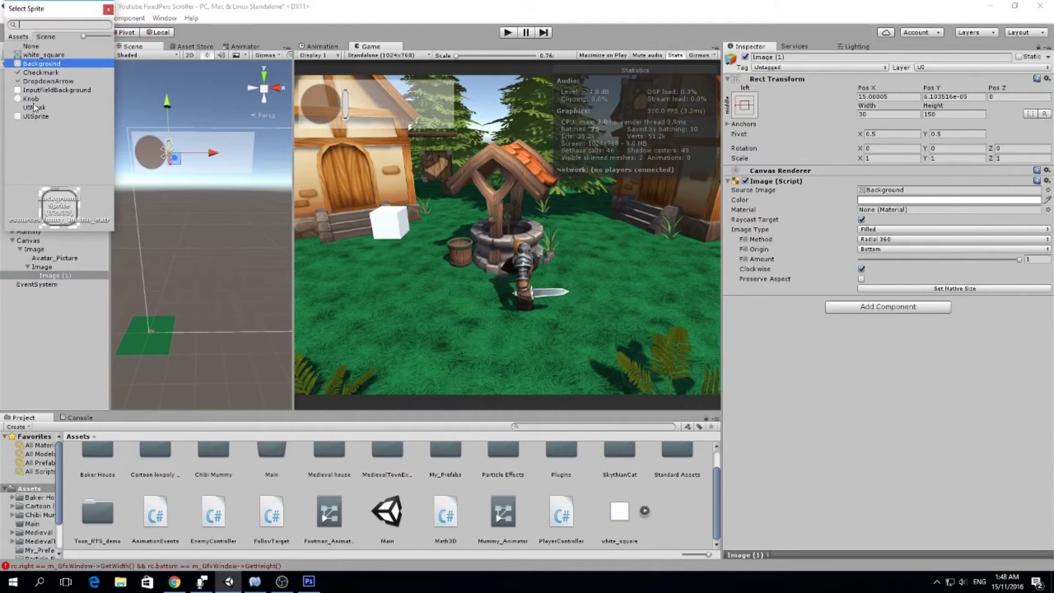
click(40, 57)
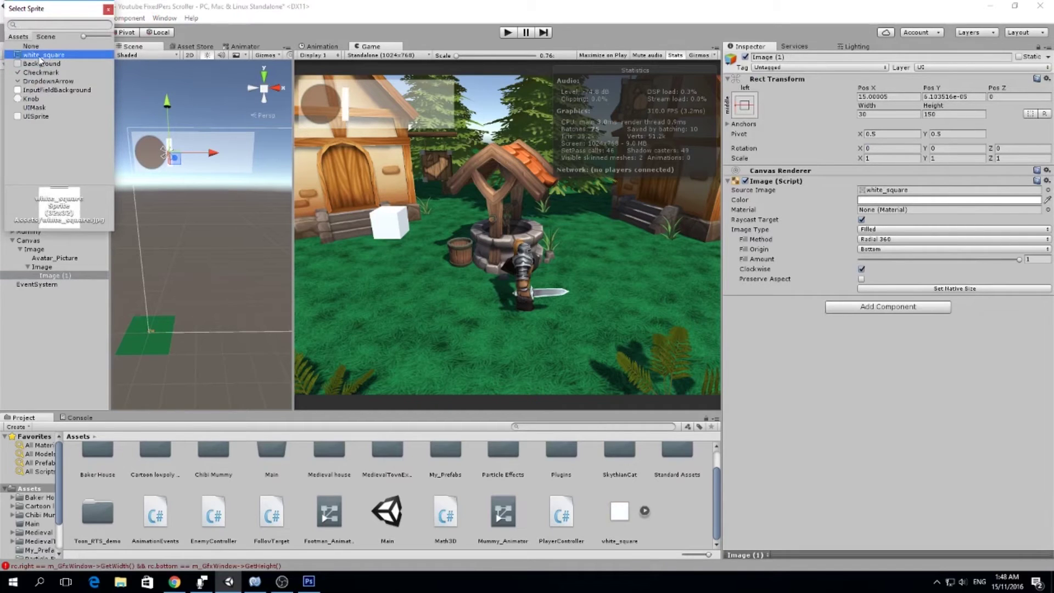
double_click(40, 58)
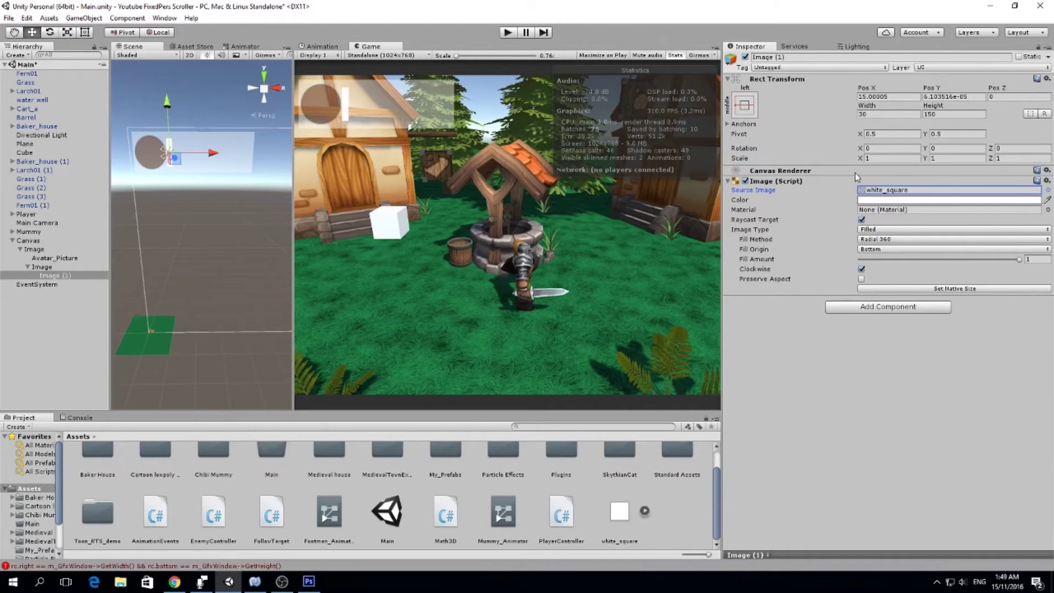
Set the nested Image (1) to a width of 26 and a height of 146
click(874, 113)
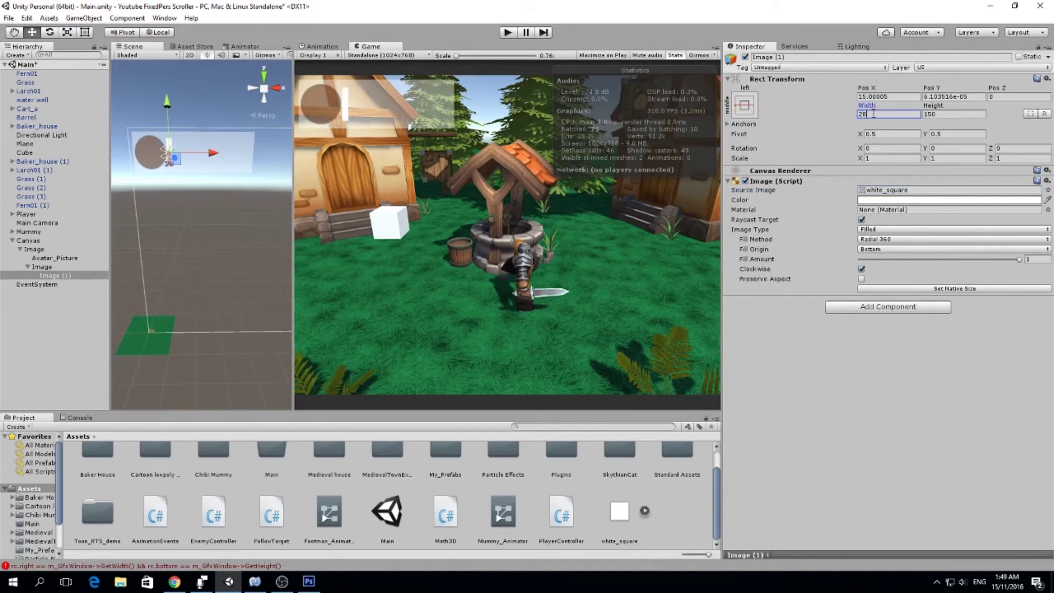
key(BackSpace)
text(6)
key(BackSpace)
text(6)
click(944, 114)
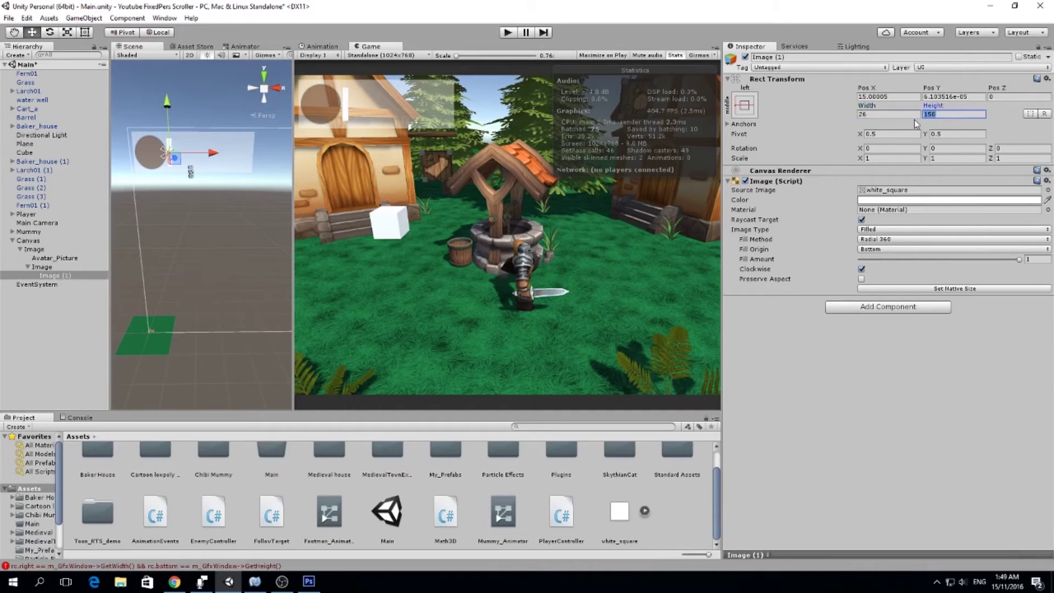
text(146)
Examine how the white bar fits inside its background bar, up close in both the Game and Scene views
alt+scroll(378, 118, up, 10)
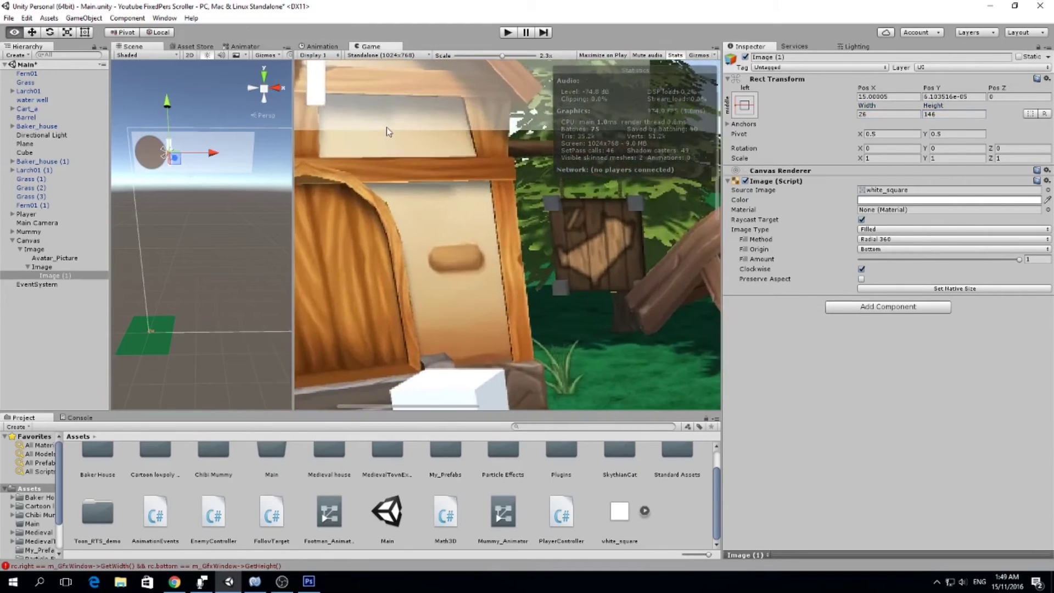
alt+scroll(379, 124, up, 4)
middle_drag(358, 105, 496, 333)
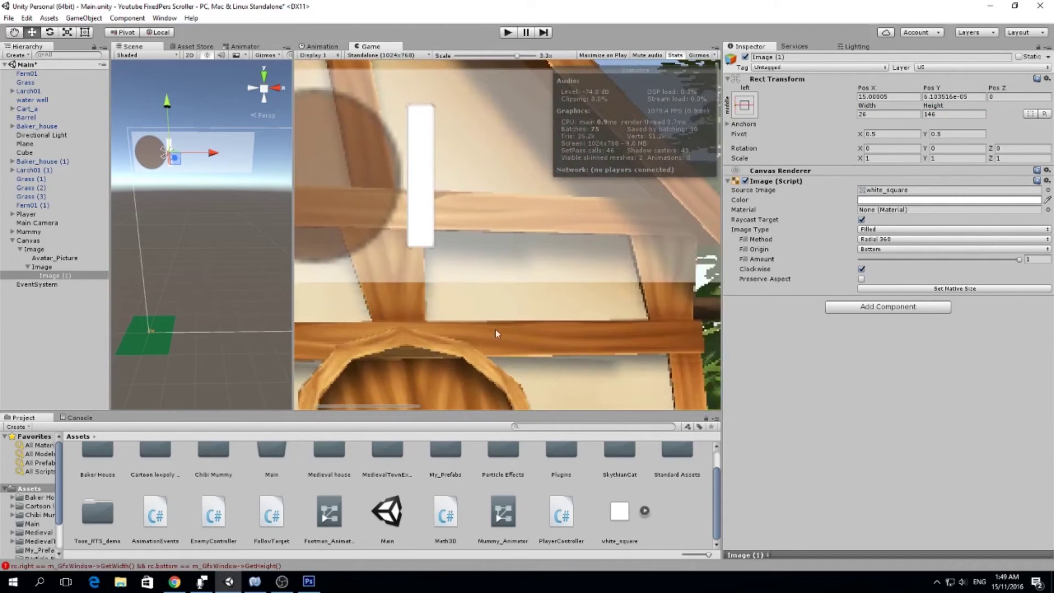
scroll(446, 196, up, 4)
scroll(446, 196, down, 2)
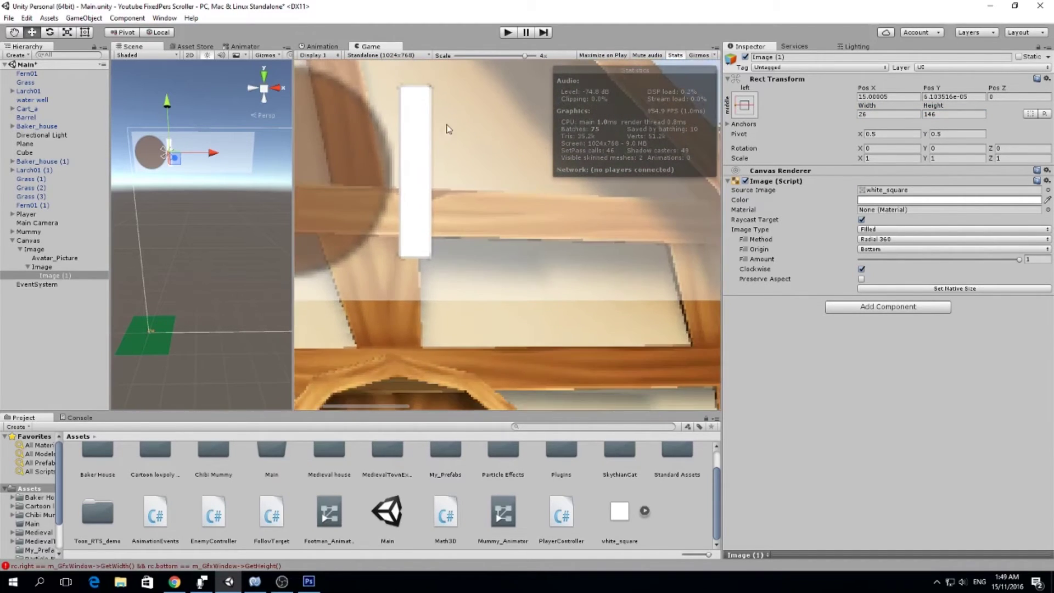
middle_drag(446, 127, 493, 198)
scroll(193, 162, up, 1)
scroll(193, 162, up, 5)
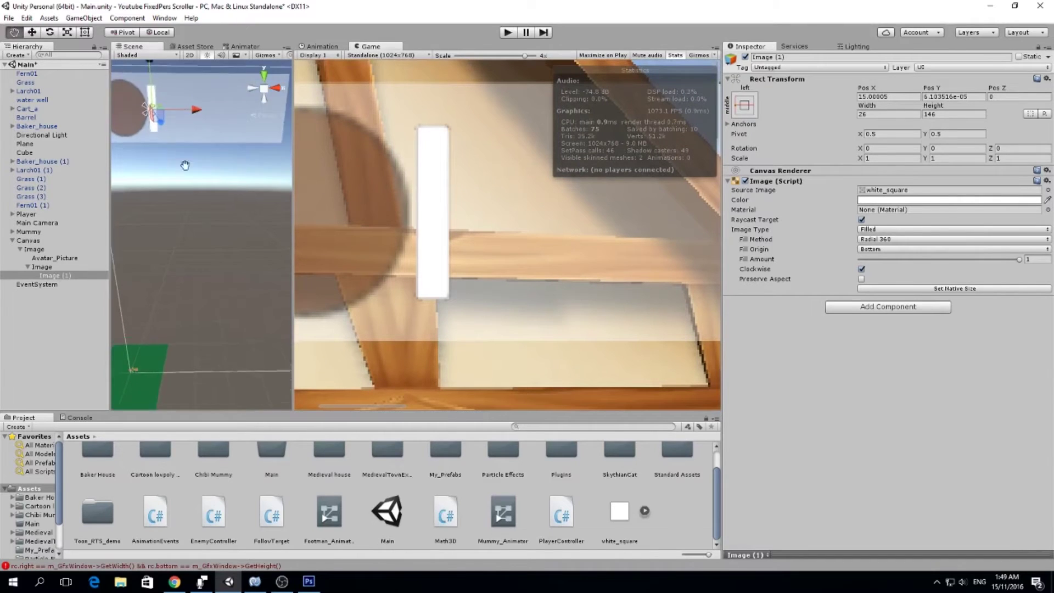
scroll(215, 285, up, 3)
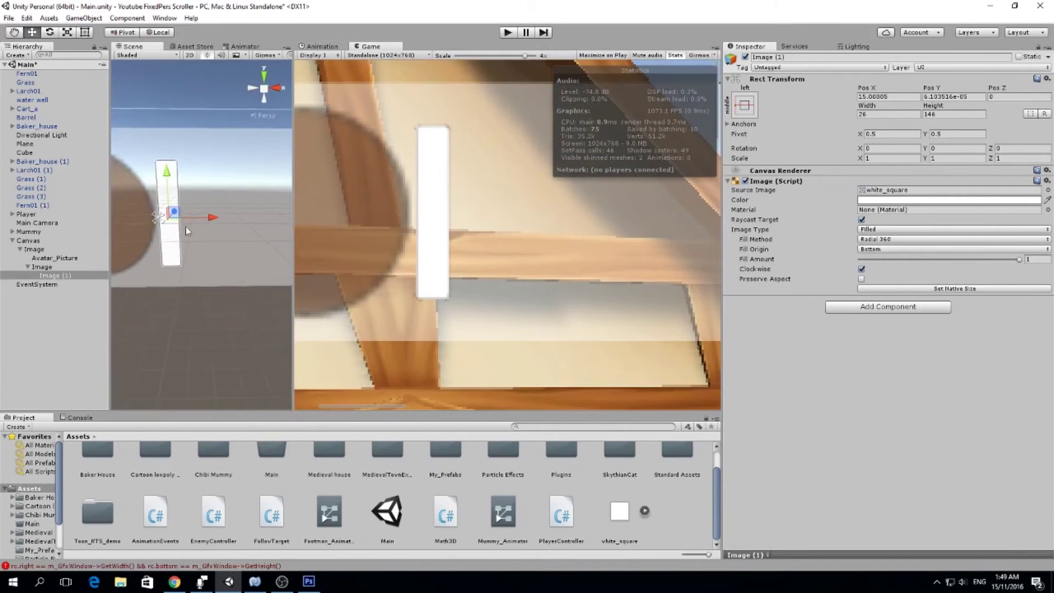
scroll(160, 178, up, 4)
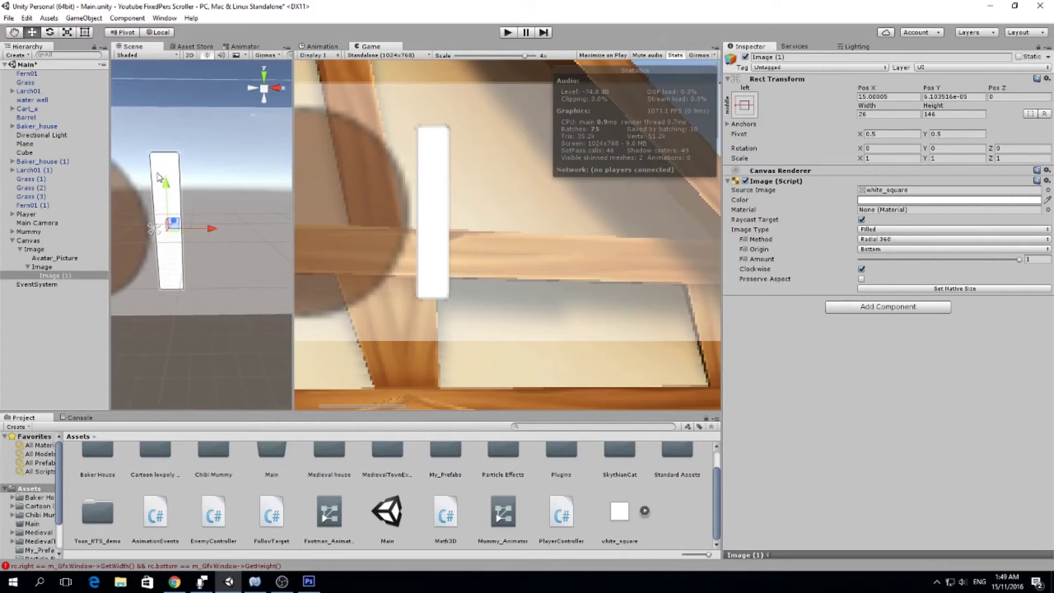
Set the nested Image (1) to a width of 25 and a height of 145
scroll(179, 131, down, 3)
middle_drag(162, 118, 202, 133)
scroll(203, 133, down, 1)
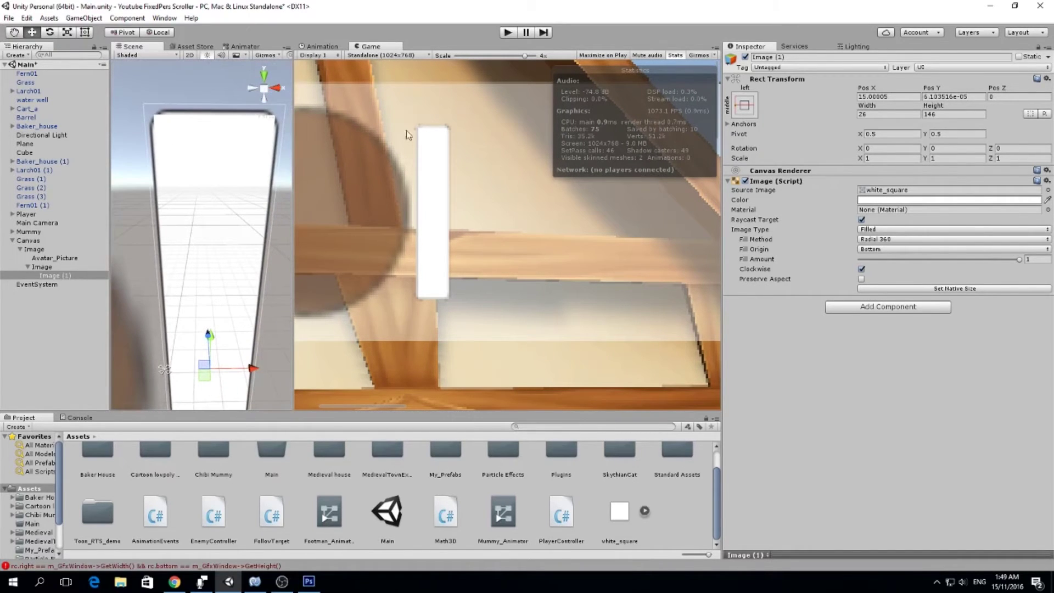
click(888, 113)
text(25)
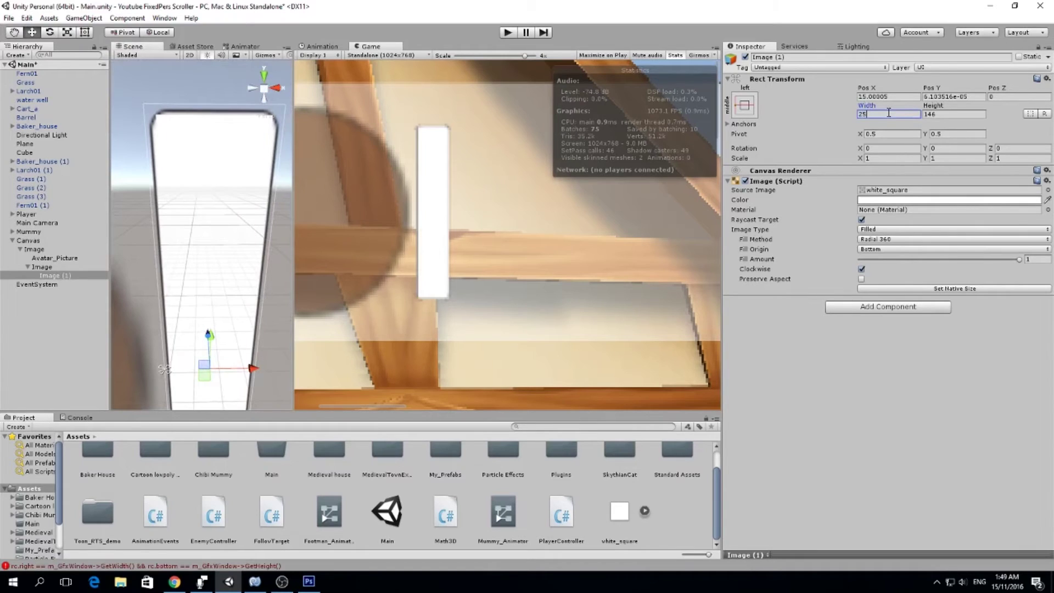
key(Tab)
text(145)
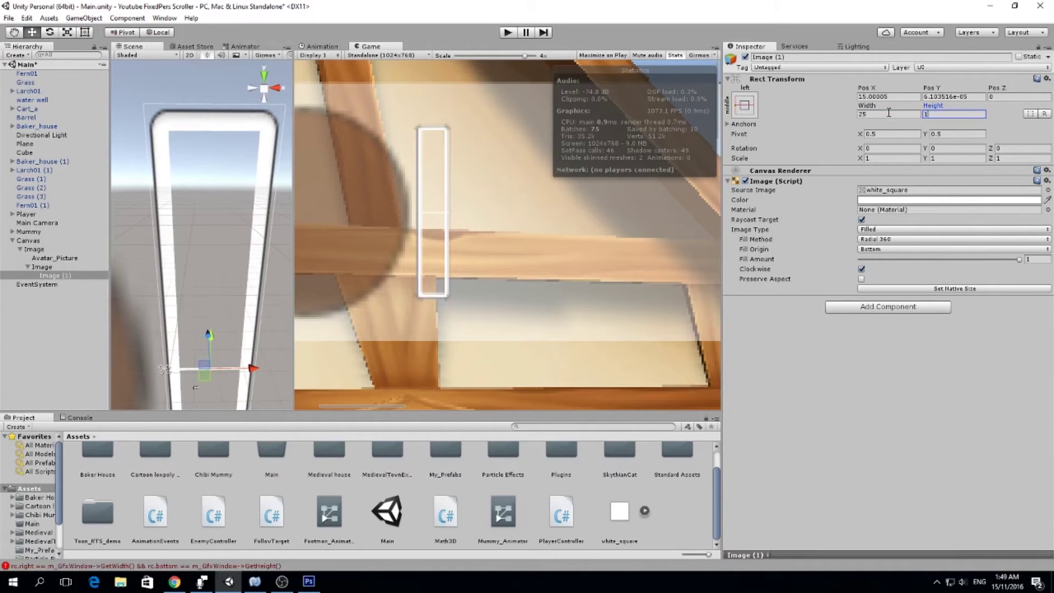
Reduce the nested Image (1) to a width of 23 and a height of 143
click(886, 113)
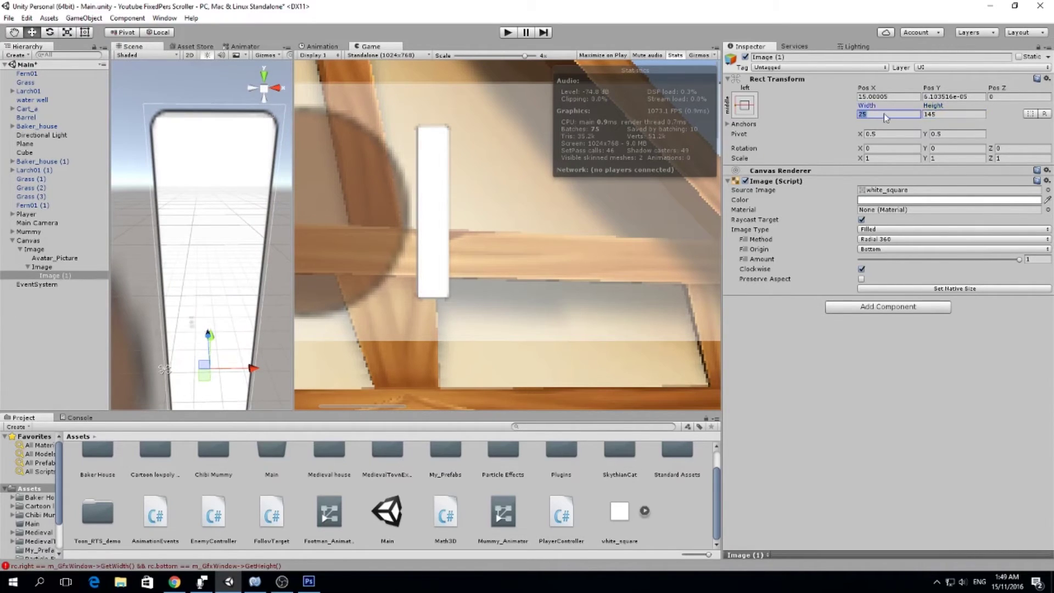
text(24)
text(3)
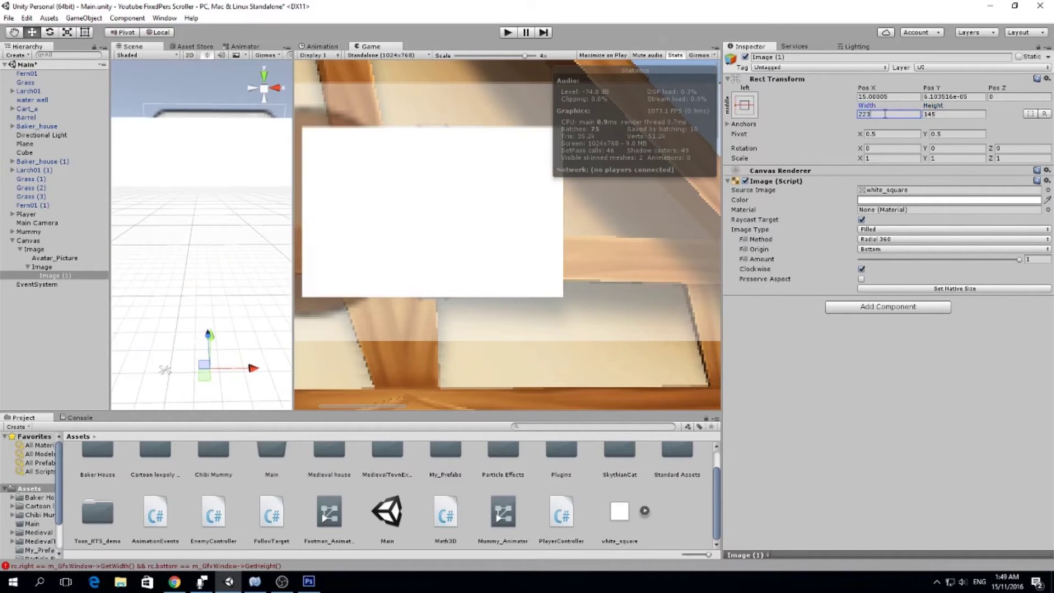
key(BackSpace)
key(Tab)
text(143)
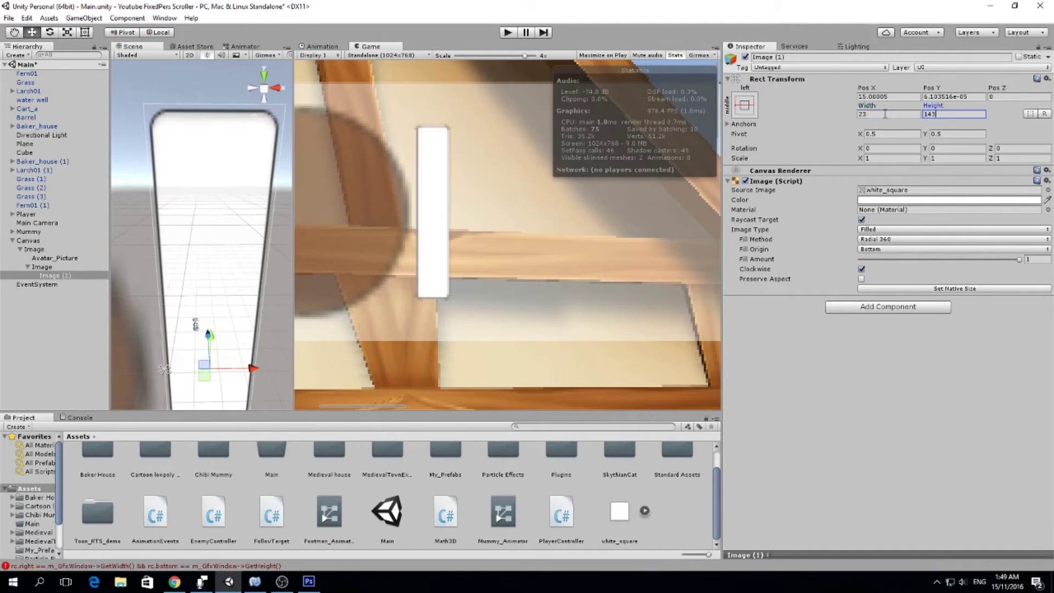
Colour the nested Image (1) a soft purple with RGB 176, 123, 204 at full opacity
scroll(174, 178, down, 4)
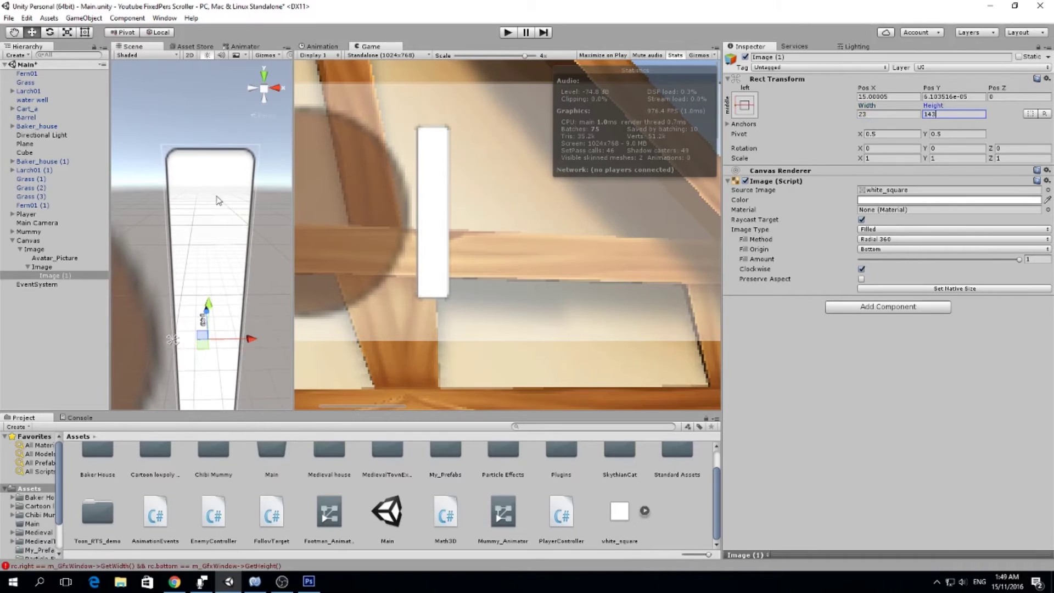
scroll(201, 308, down, 5)
alt+drag(201, 308, 309, 101)
click(1039, 201)
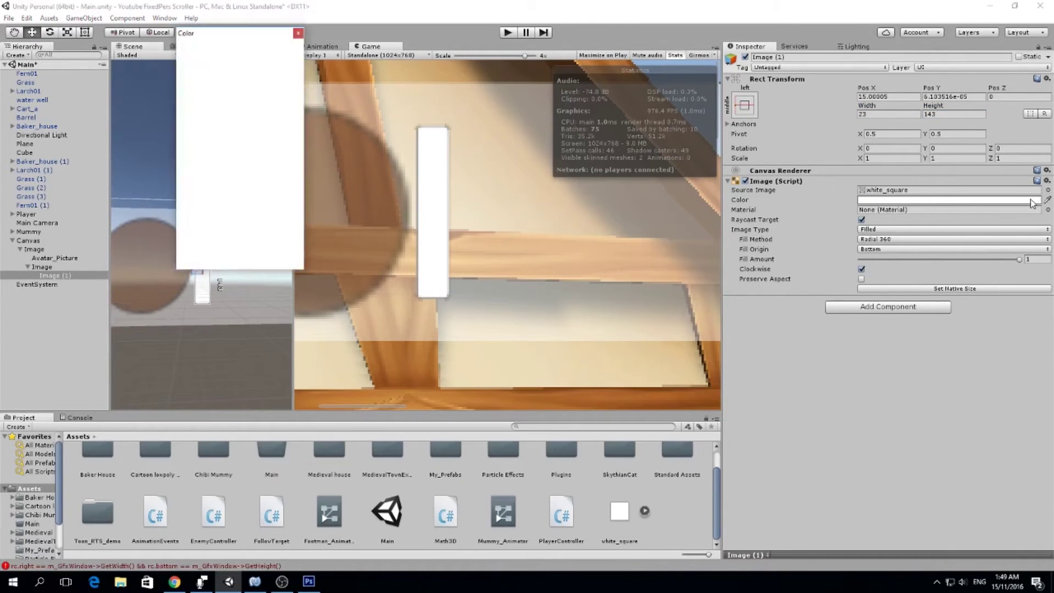
click(284, 95)
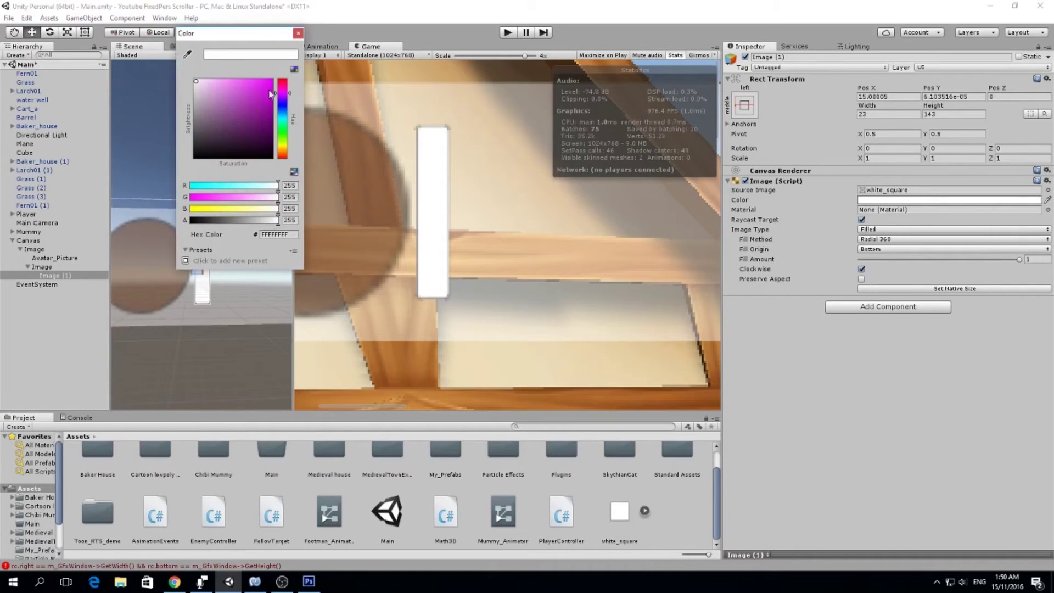
click(270, 81)
click(285, 100)
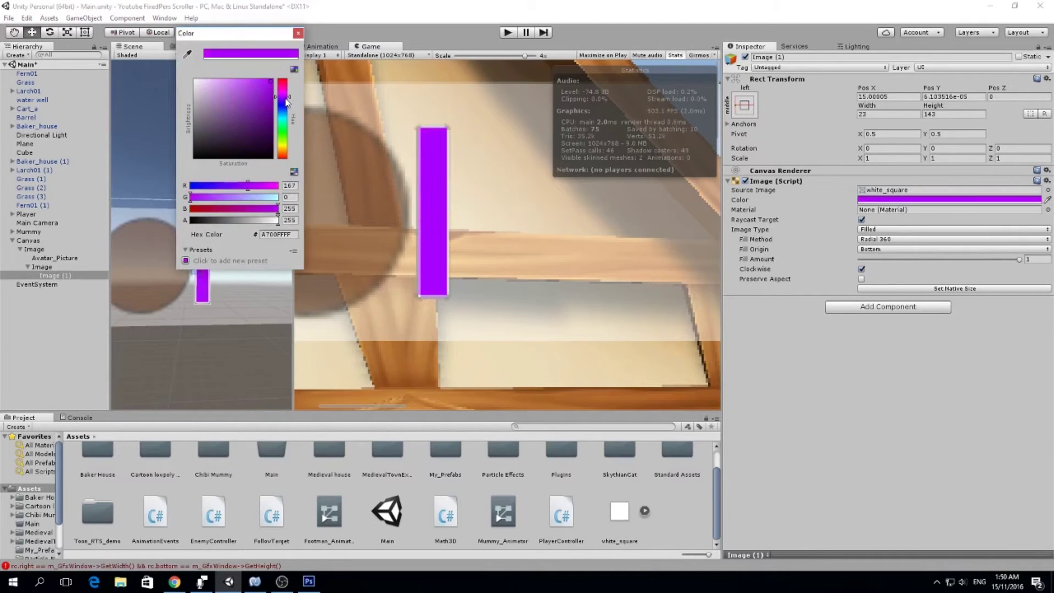
drag(274, 99, 225, 96)
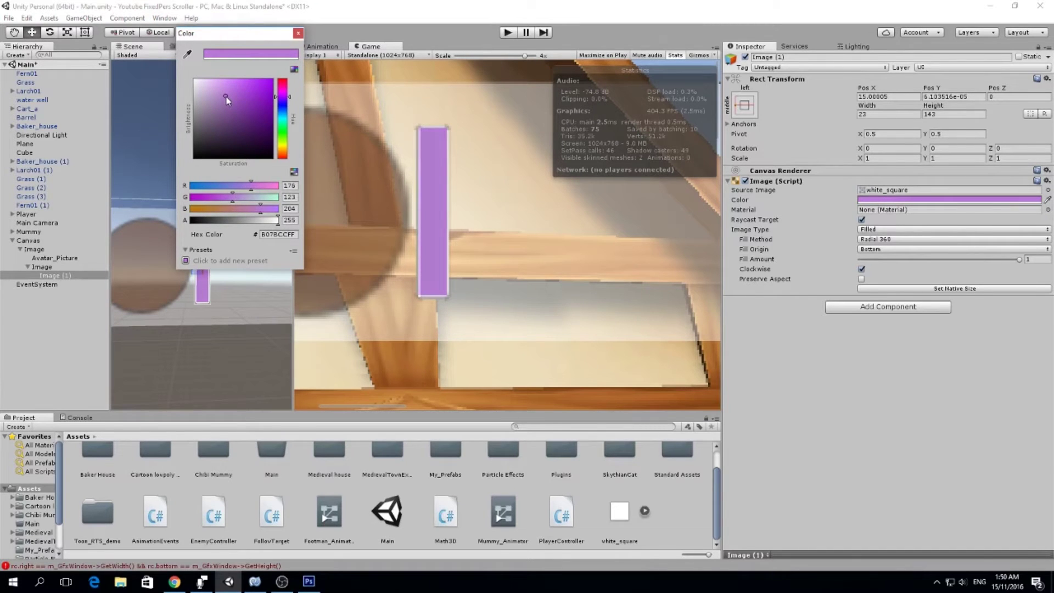
click(297, 33)
Rename the bar's background image as Experience and its nested Image (1) as Fill_bar
scroll(488, 271, down, 8)
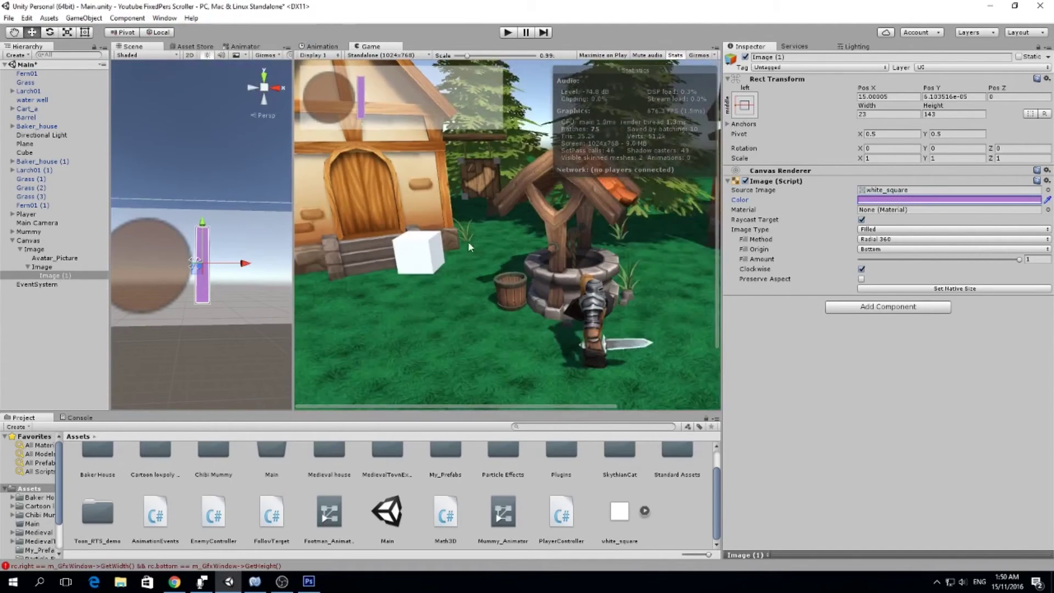
scroll(404, 256, up, 2)
middle_drag(371, 203, 388, 254)
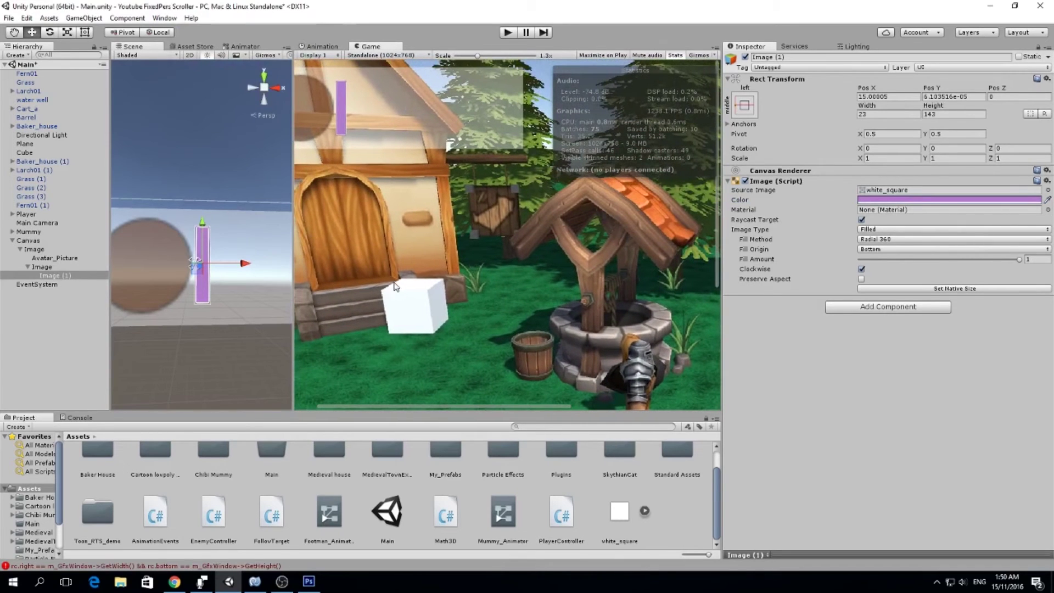
click(48, 267)
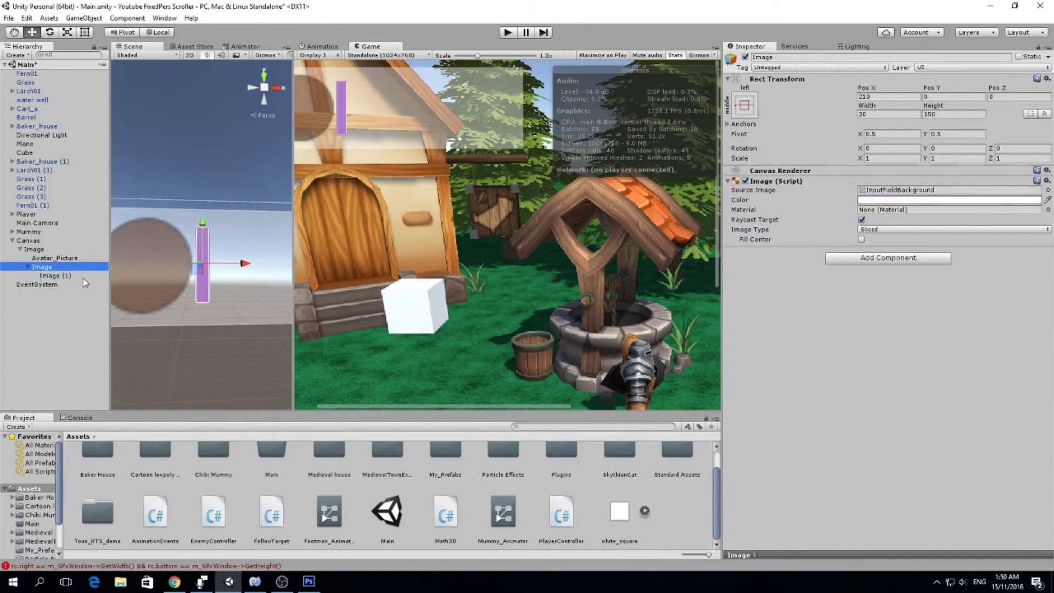
click(50, 267)
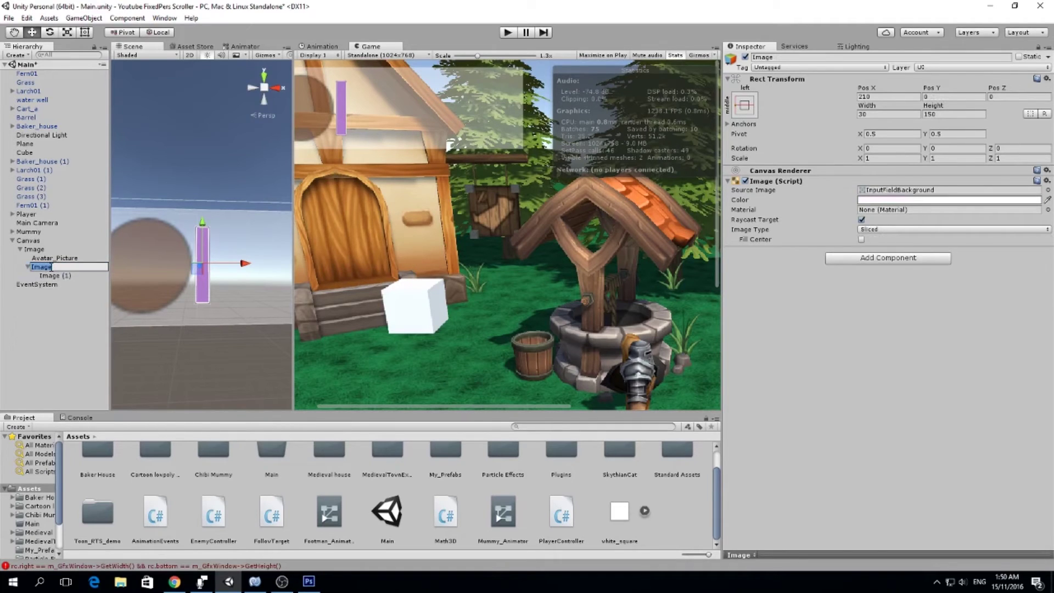
text(Experience)
click(57, 279)
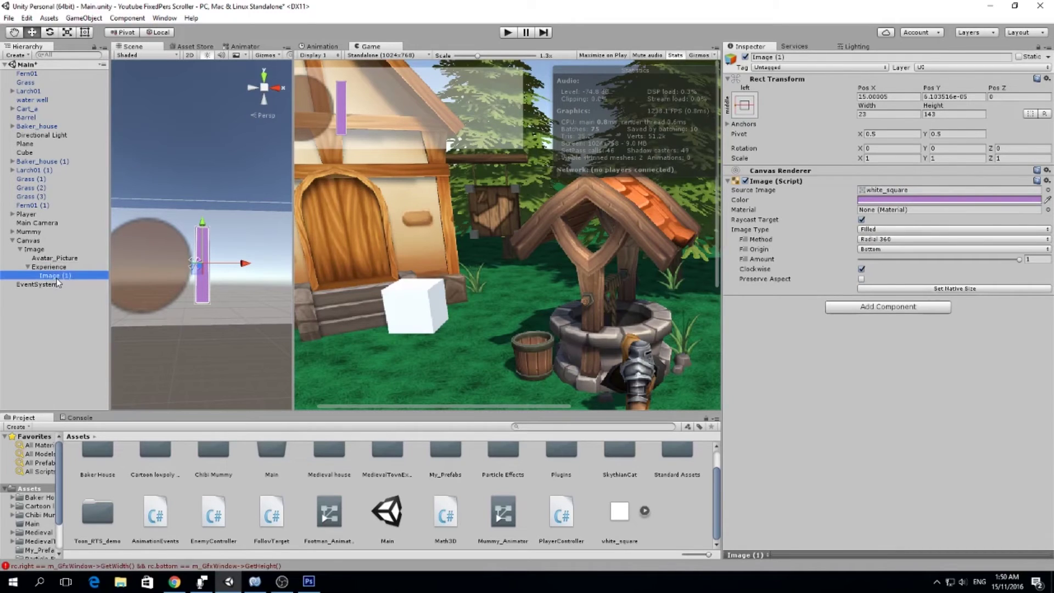
click(56, 277)
text(Fill_bar)
key(Return)
Set Fill_bar's fill method to Vertical and test its fill amount at 0 and back at 1
click(880, 242)
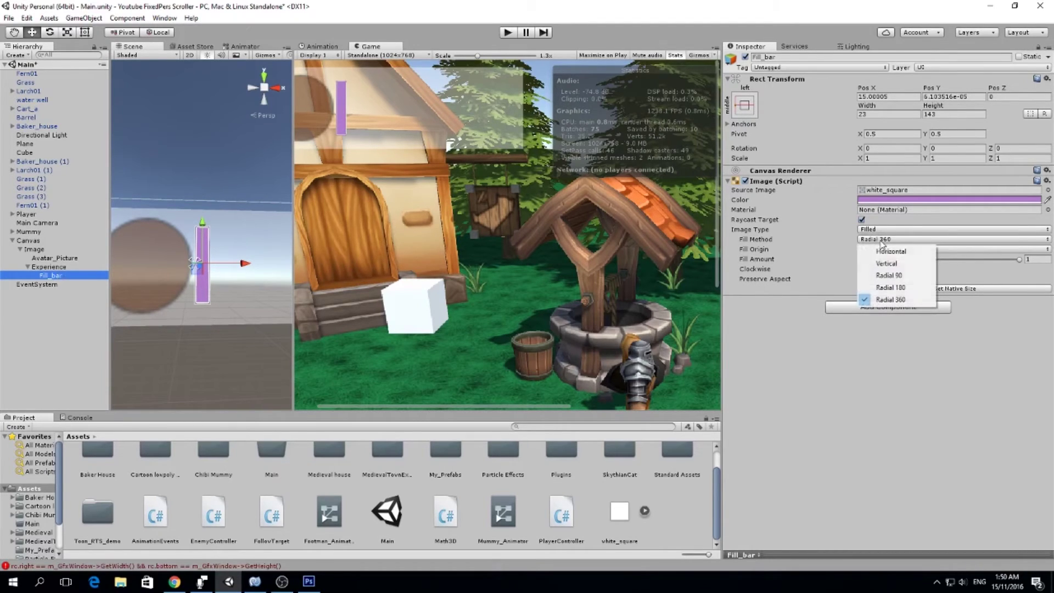
click(893, 257)
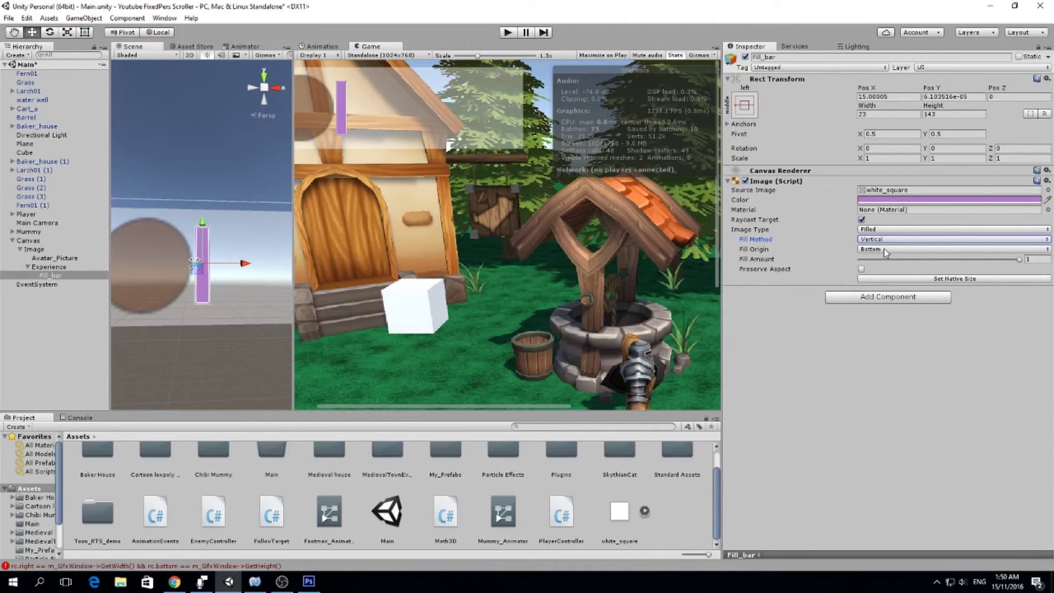
drag(1019, 259, 747, 261)
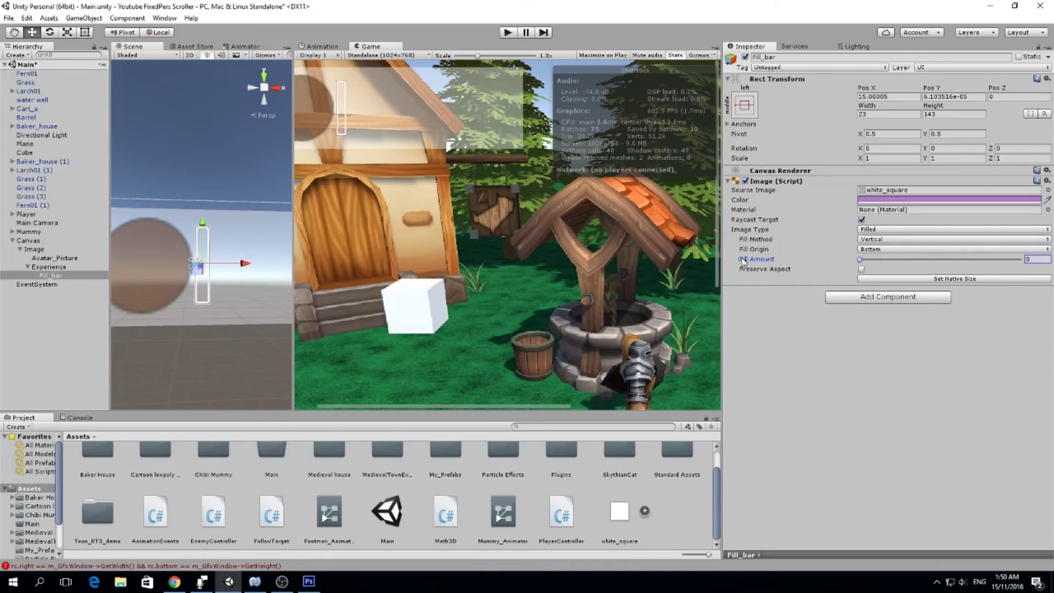
drag(859, 259, 1024, 256)
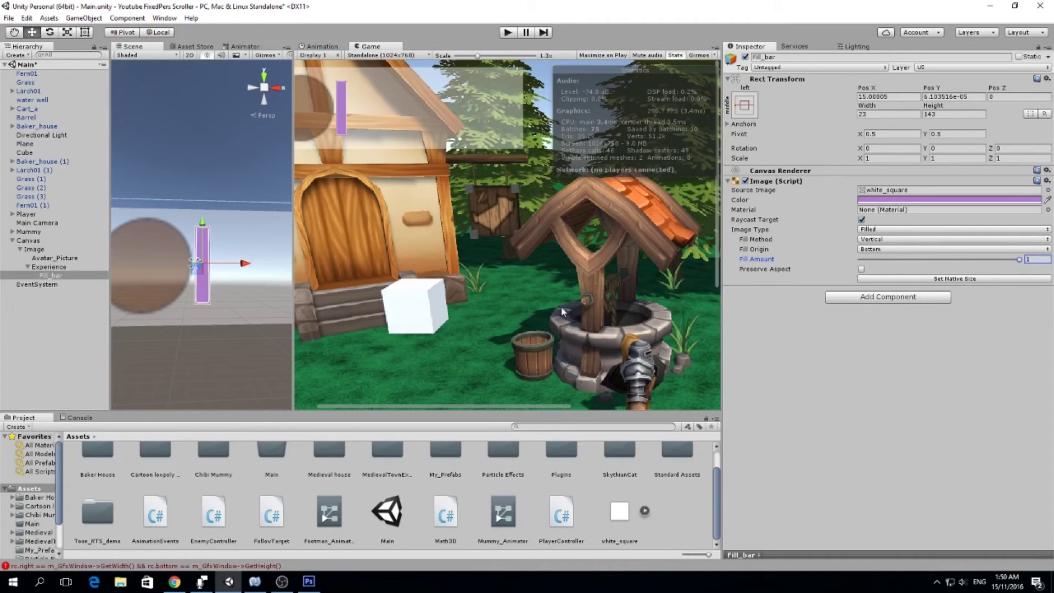
drag(1019, 258, 1049, 259)
Lower the alpha of Fill_bar's colour to 155 and set its fill amount to about 0.578
scroll(165, 281, down, 3)
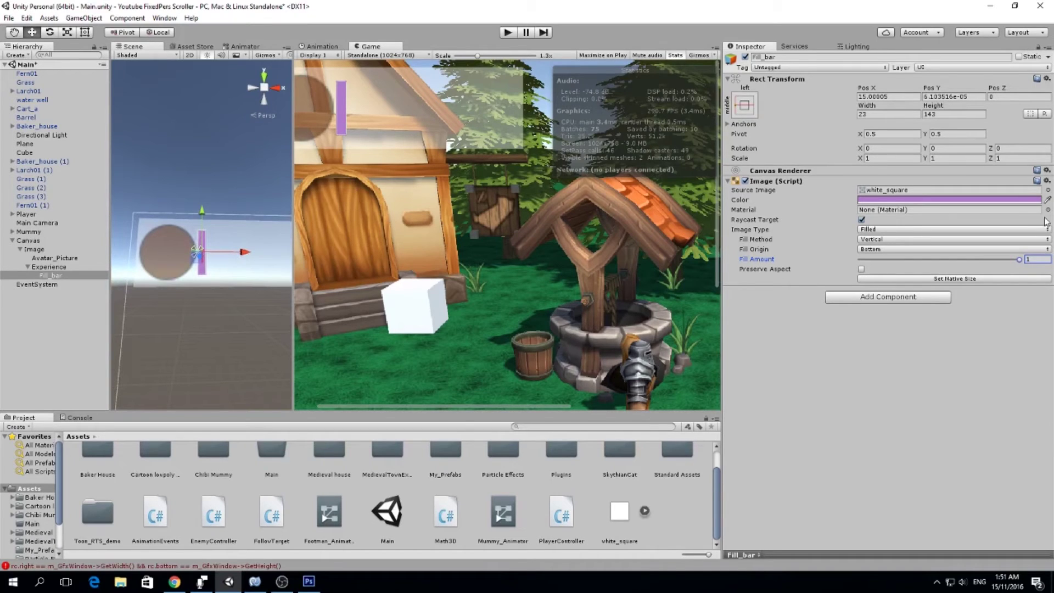
click(1019, 200)
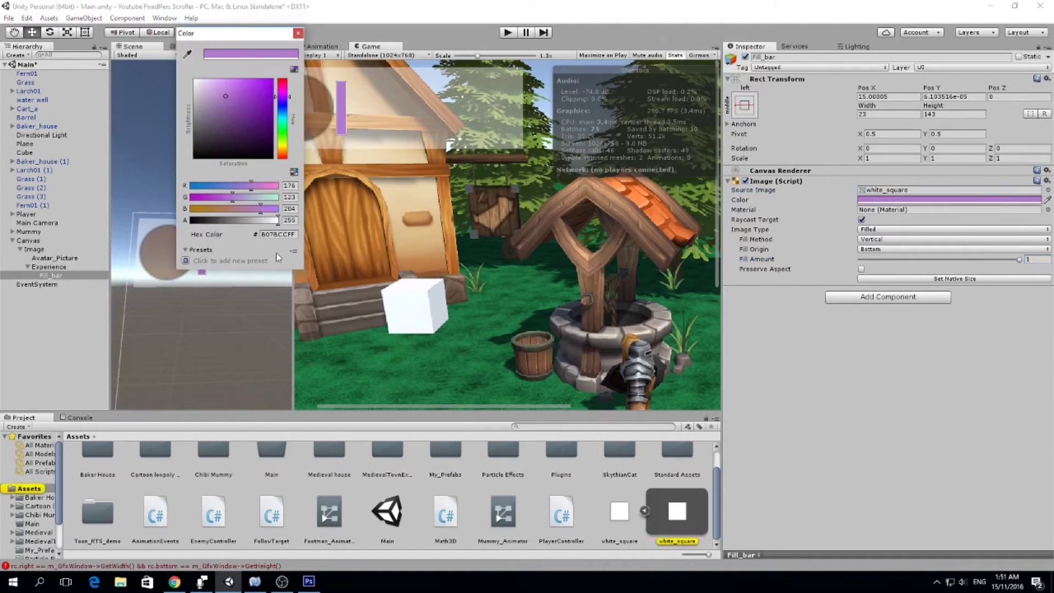
drag(262, 222, 246, 227)
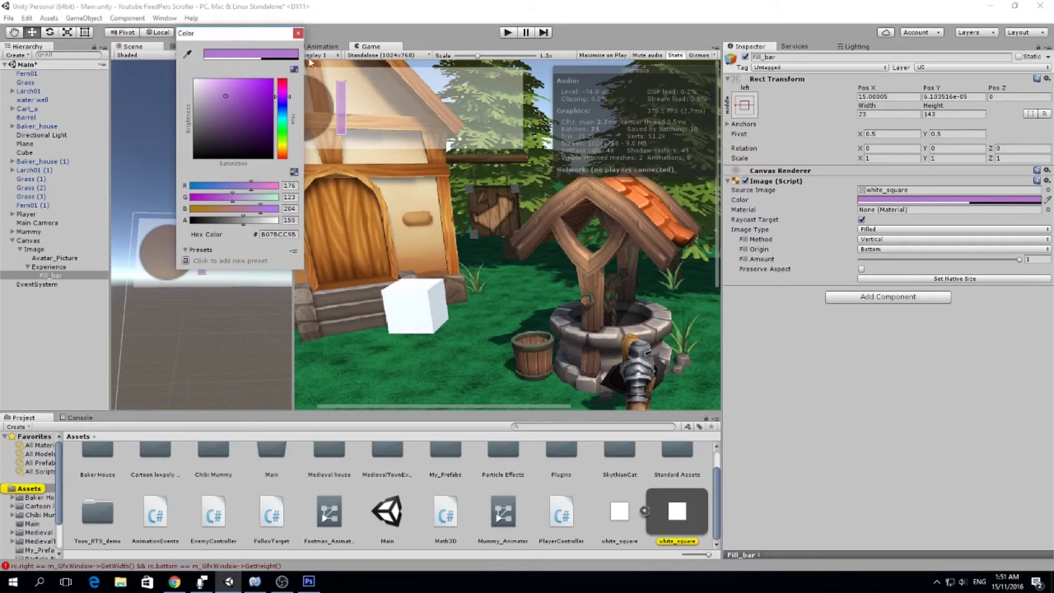
click(951, 259)
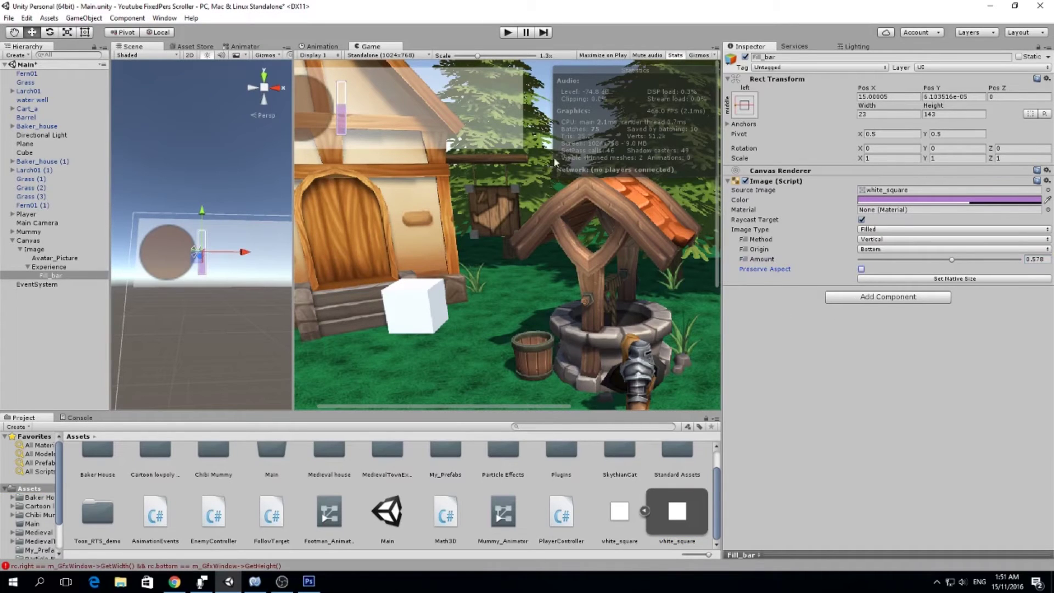
Rename the panel Image directly under the Canvas as Background
click(61, 266)
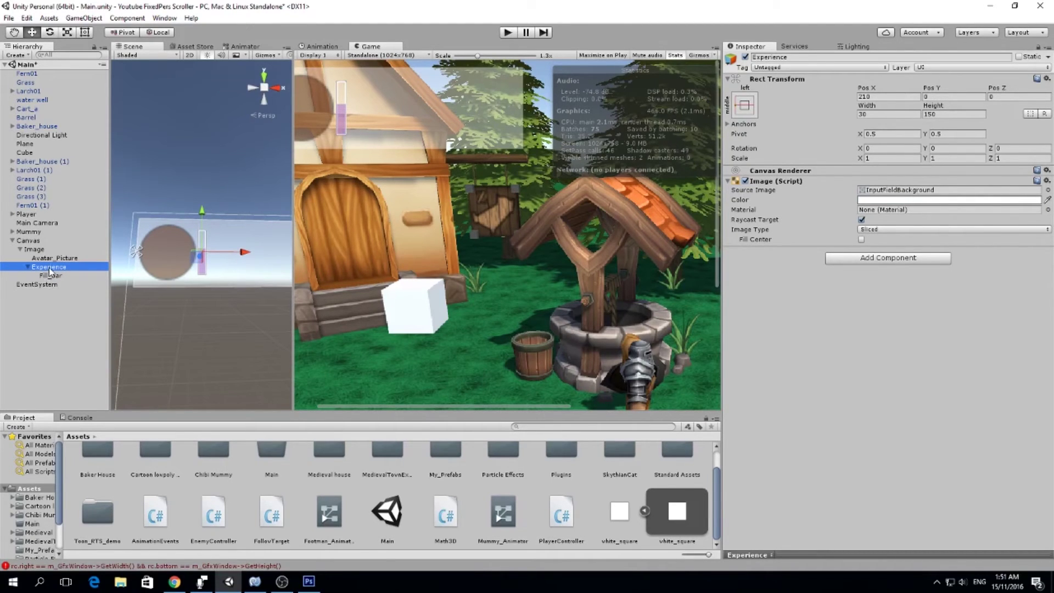
click(46, 258)
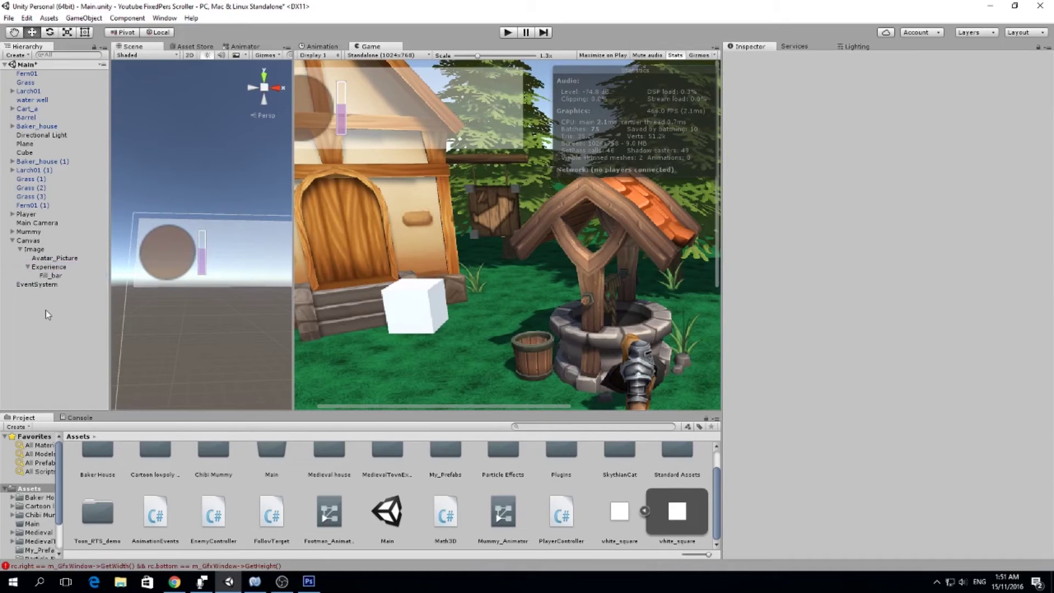
right_click(41, 250)
click(63, 285)
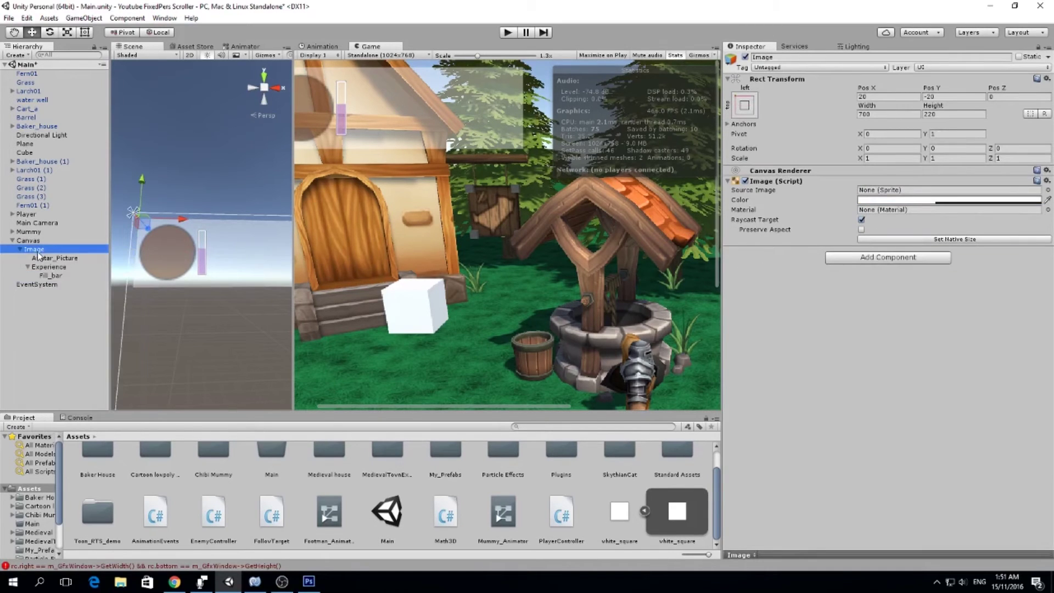
text(Background)
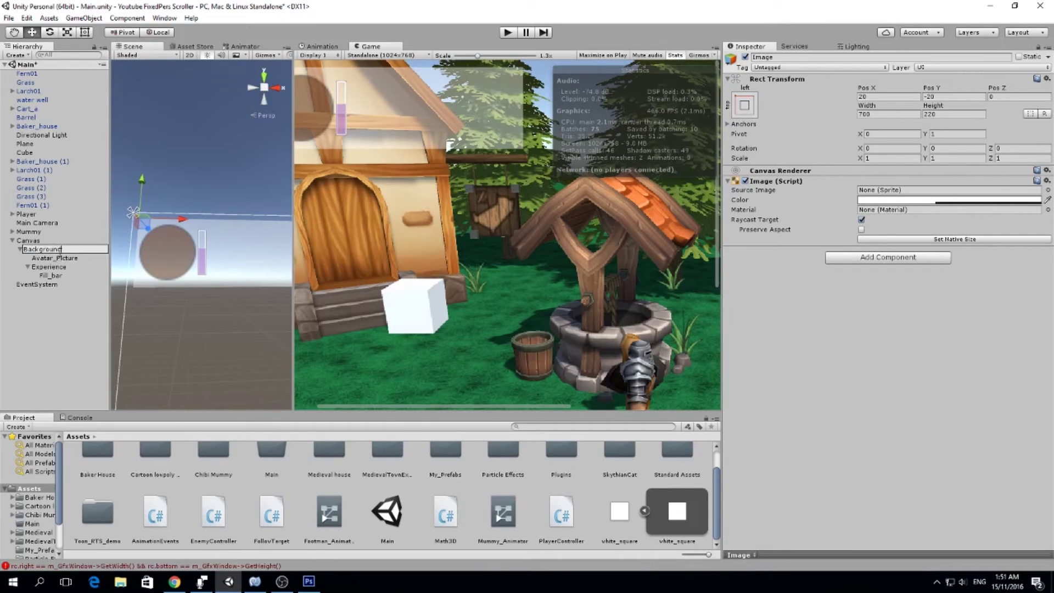
key(Return)
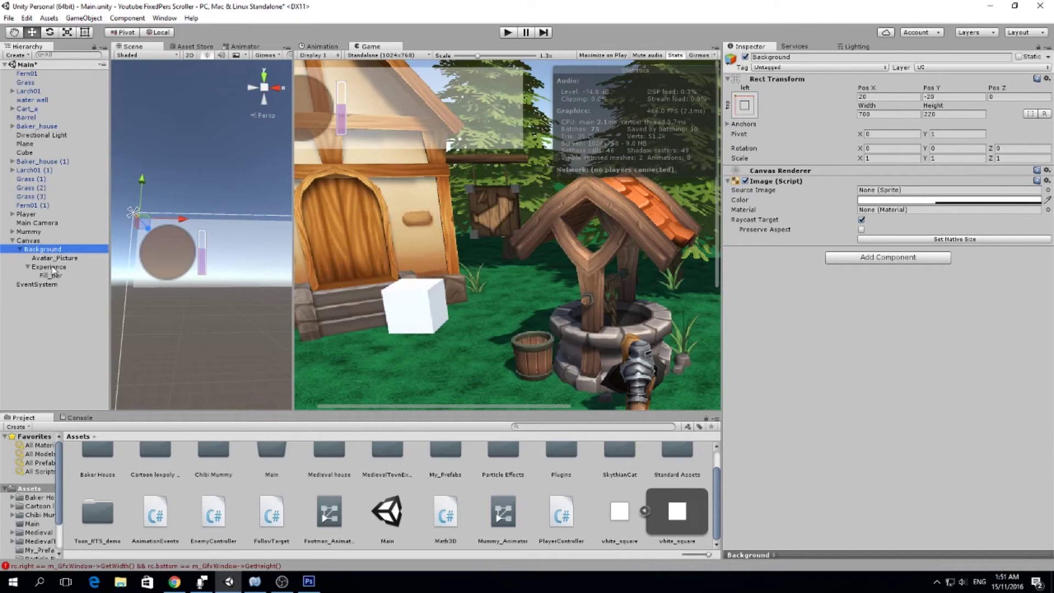
Add a UI Text under Background with font size 30 and the content "Lv. 01"
right_click(58, 251)
mouse_move(92, 400)
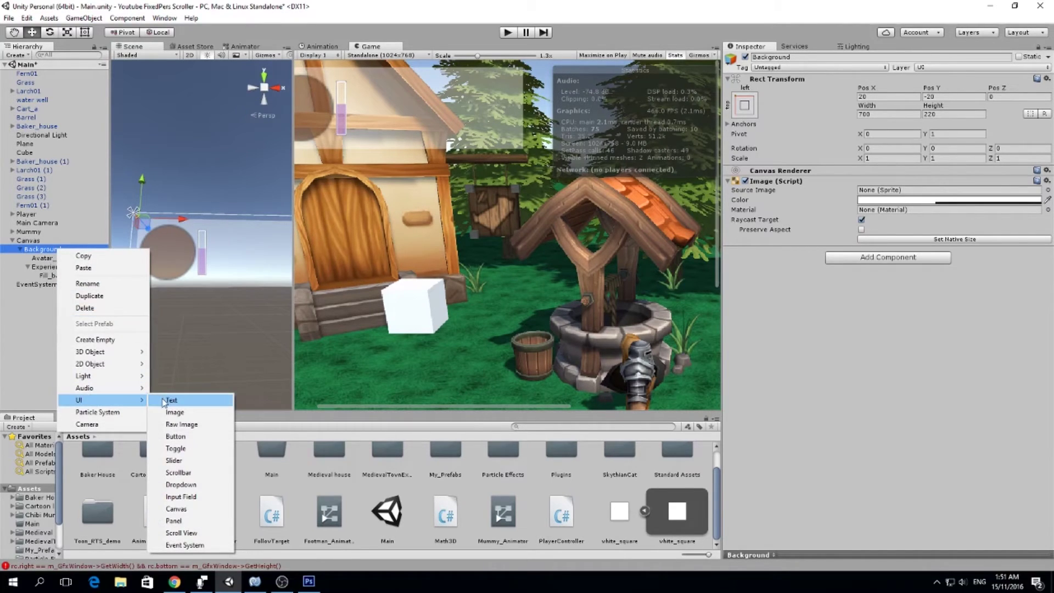
click(171, 402)
click(872, 251)
text(30)
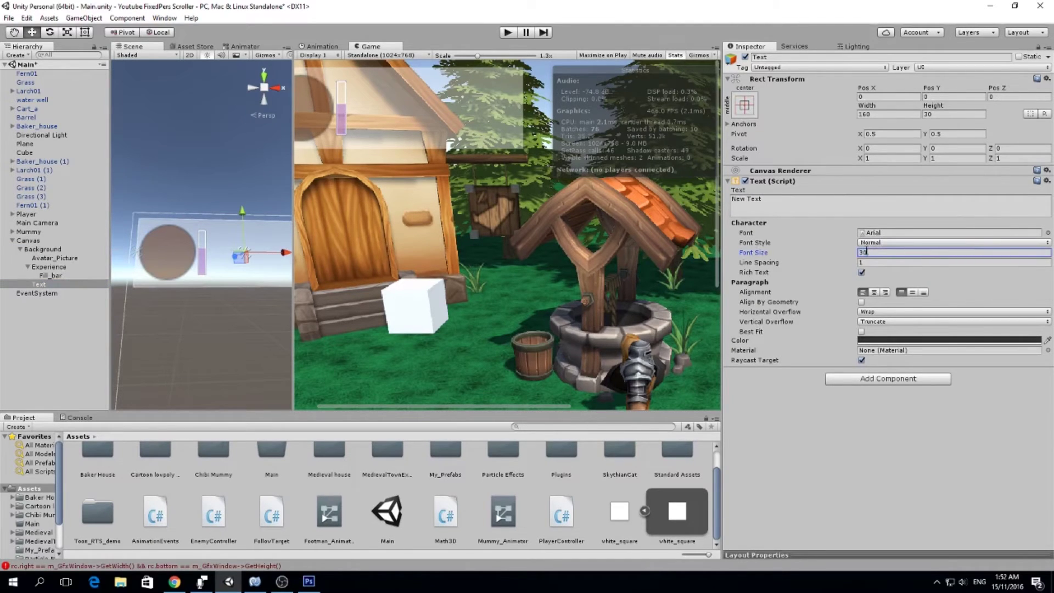
click(844, 208)
text(Lv. 01)
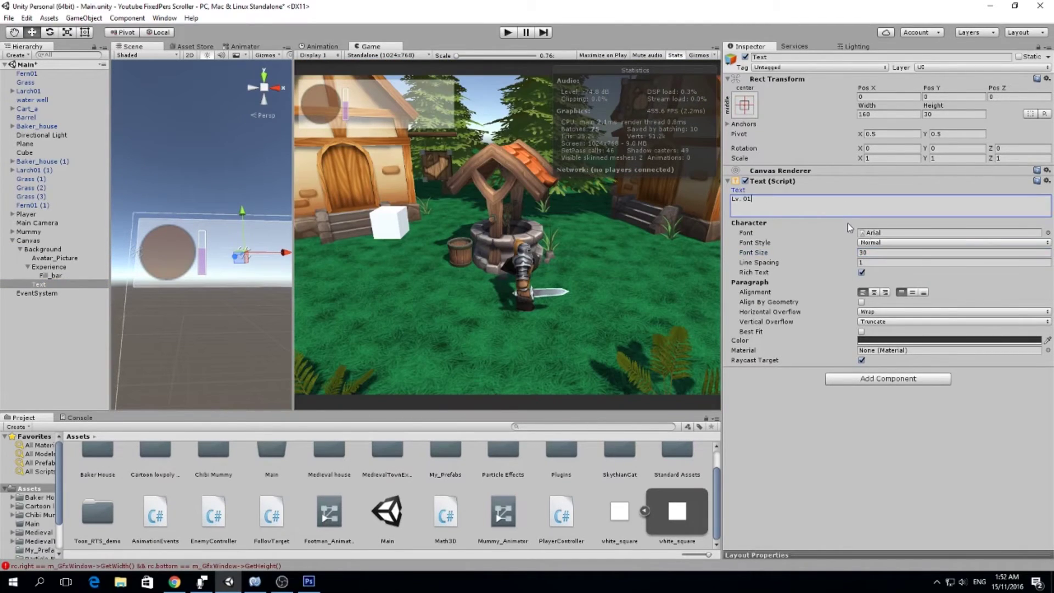
Set both the horizontal and vertical overflow of the "Lv. 01" text to Overflow
click(878, 311)
click(888, 335)
click(879, 322)
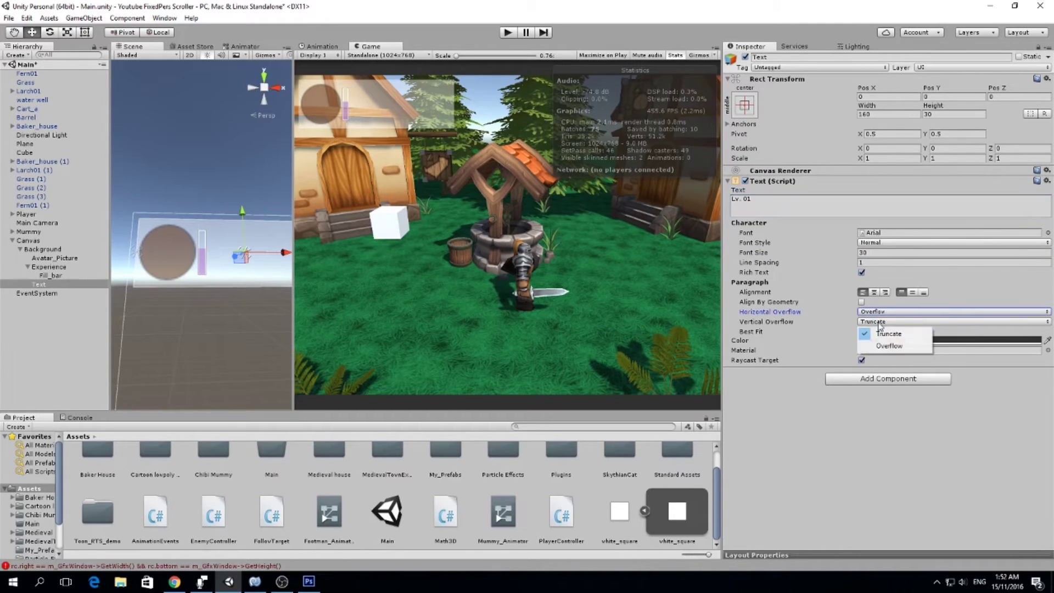
click(889, 346)
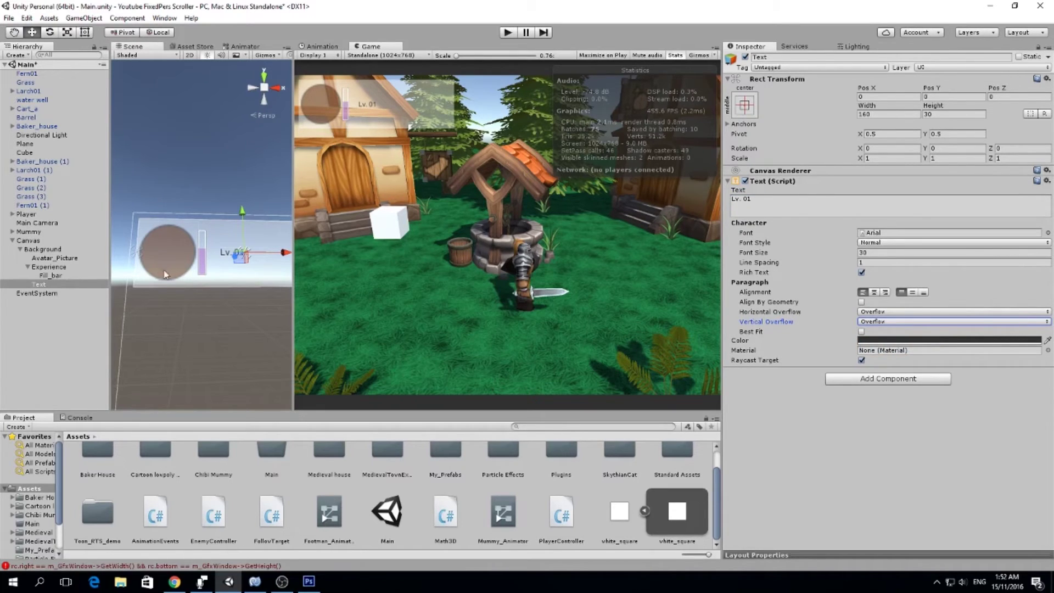
mouse_move(44, 287)
mouse_down()
mouse_move(54, 272)
mouse_move(54, 284)
mouse_up()
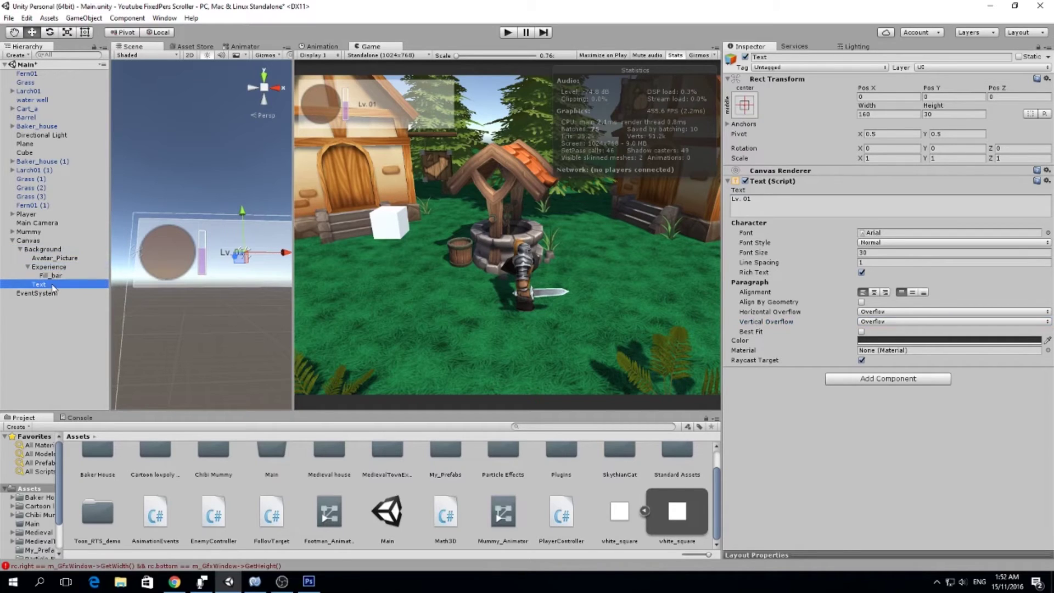
Anchor the "Lv. 01" text to the bottom left of Background and set its X and Y positions to 0
click(748, 113)
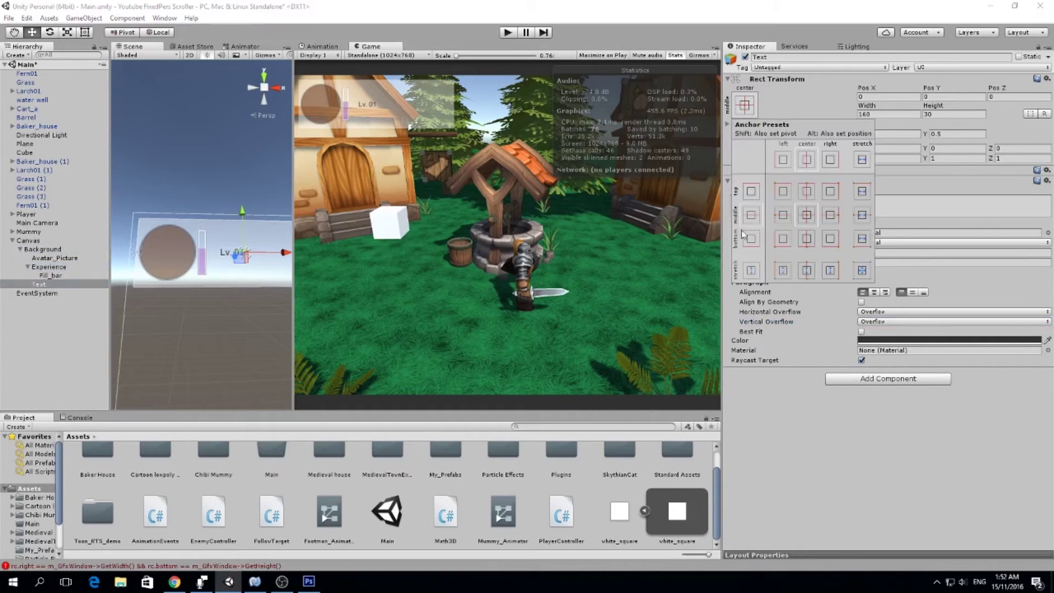
click(782, 238)
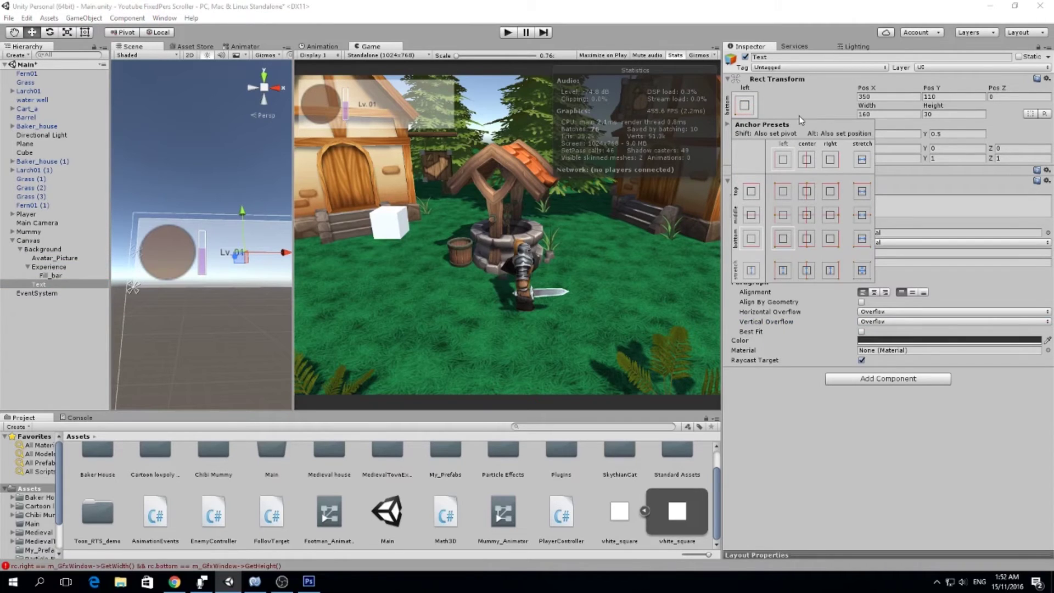
click(859, 92)
click(881, 96)
text(0)
key(Tab)
text(0)
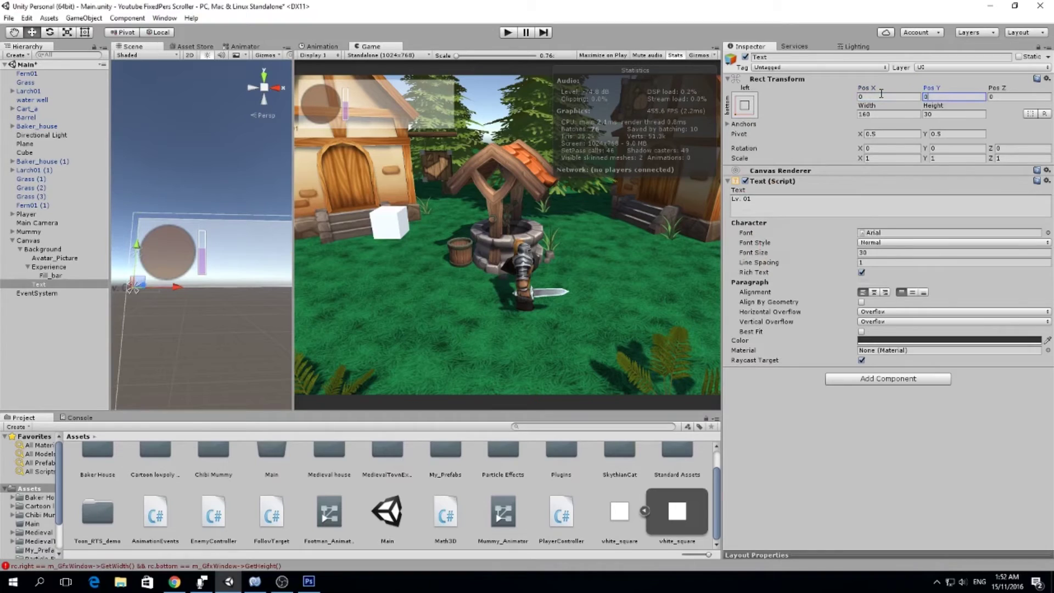
Set the level text's pivot to X 0, Y 1 and reset its X and Y positions to 0
click(882, 134)
text(0)
key(Tab)
text(1)
click(883, 99)
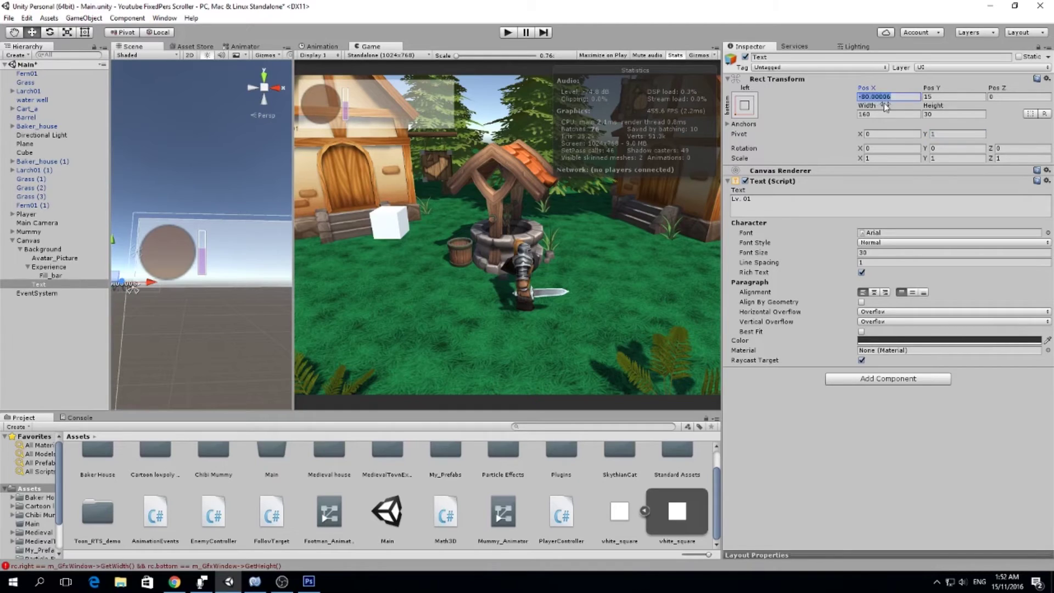
text(0)
key(Tab)
text(0)
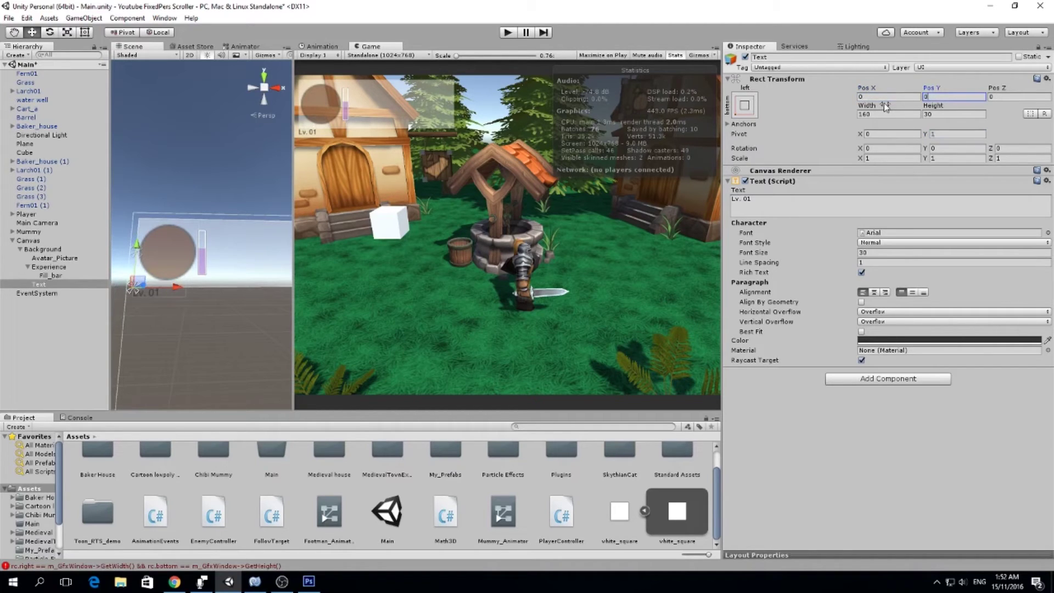
Change the level text's Y pivot to 0 and set its Y position back to 0
click(946, 135)
text(0)
click(934, 97)
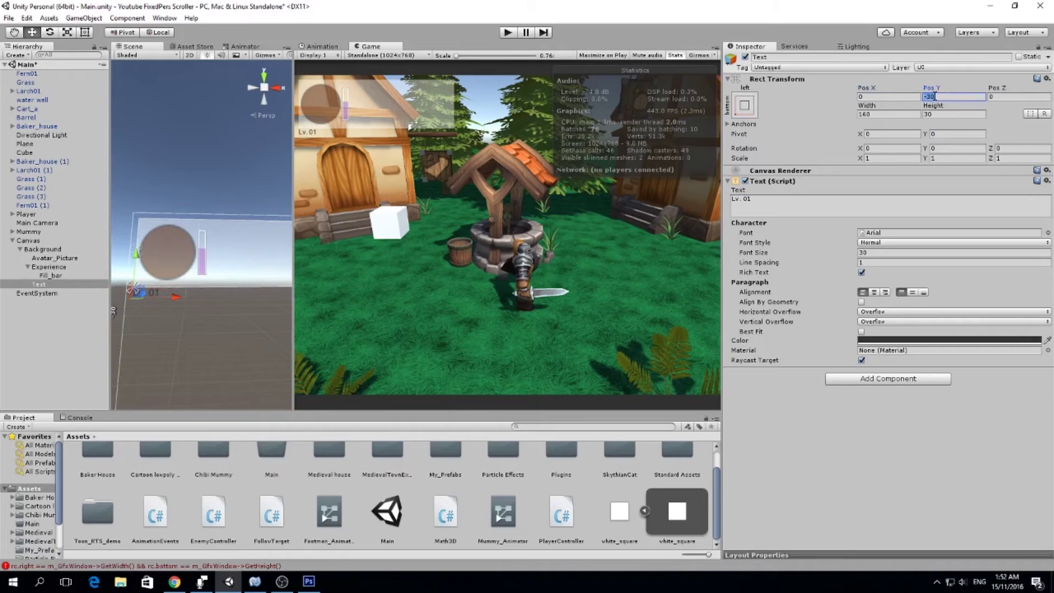
text(00000000000)
double_click(935, 97)
text(0)
click(944, 80)
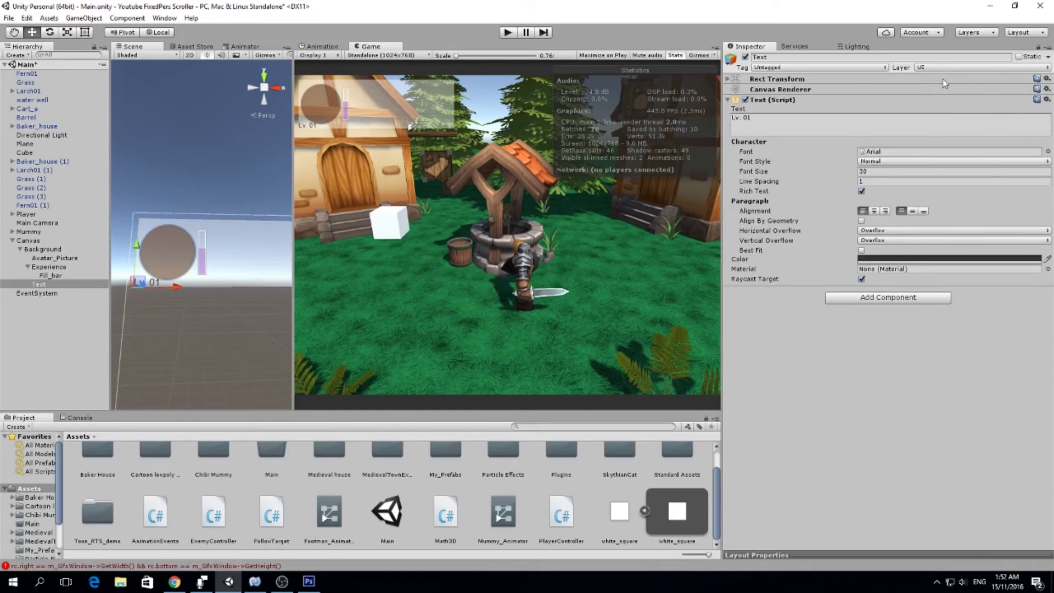
click(944, 79)
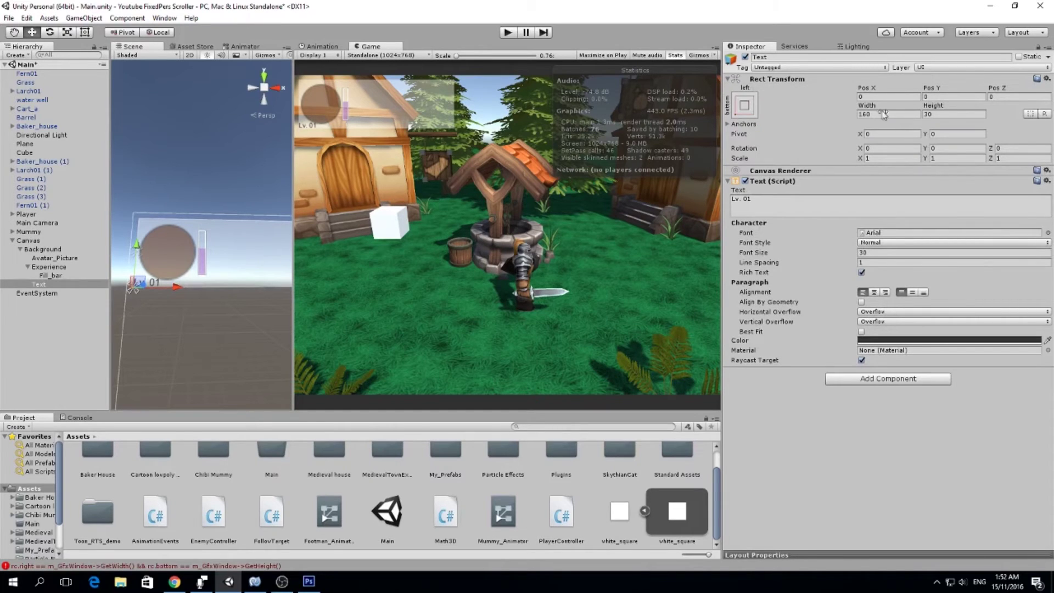
Move the level text to about 192.49 in X, below the experience bar, and set its Y position to 5
drag(868, 94, 295, 350)
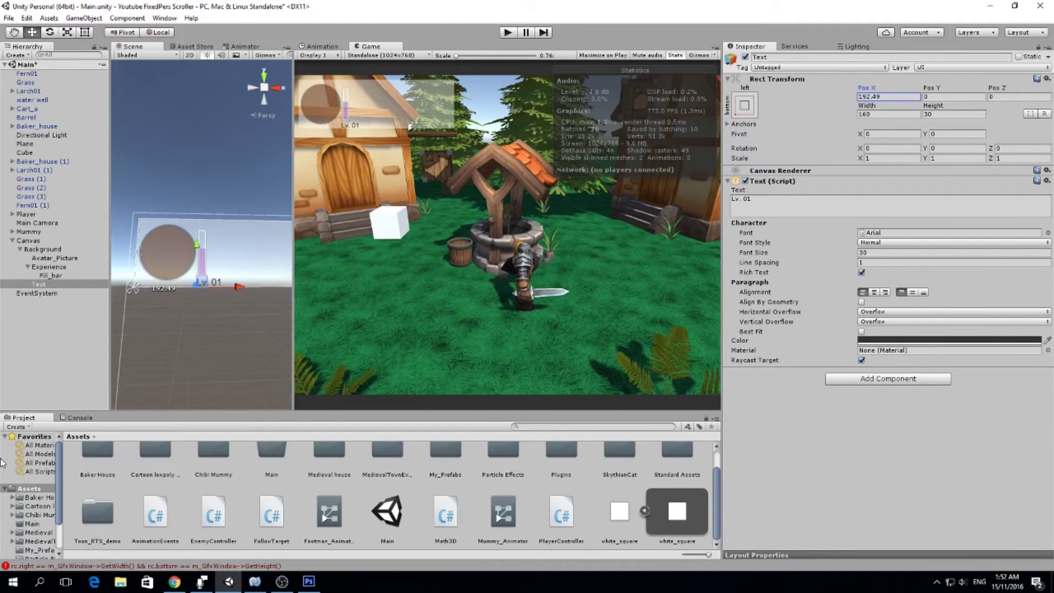
click(970, 96)
text(000000000000000)
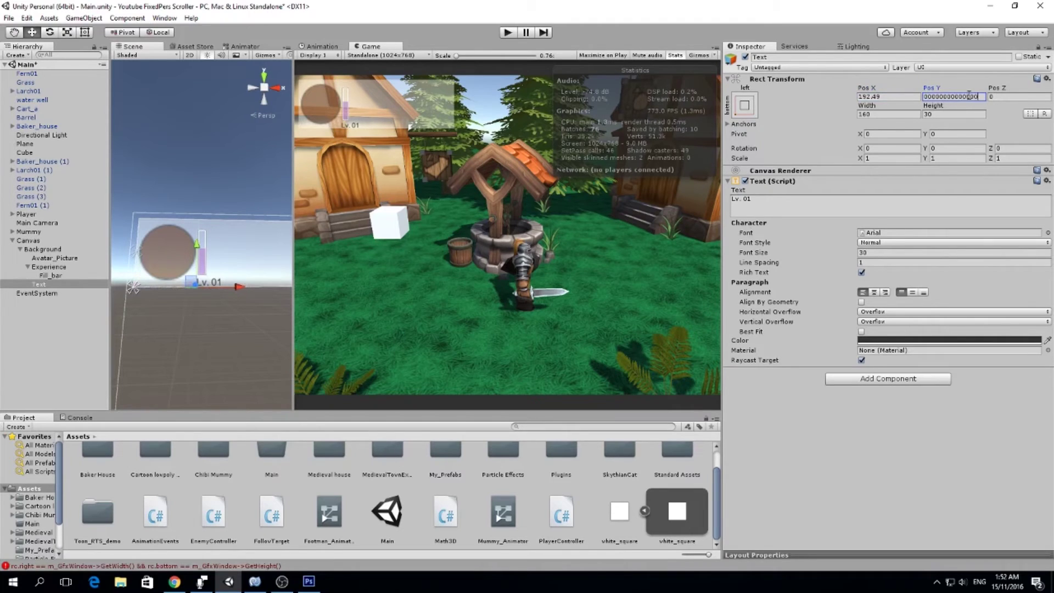
double_click(969, 96)
key(BackSpace)
text(5)
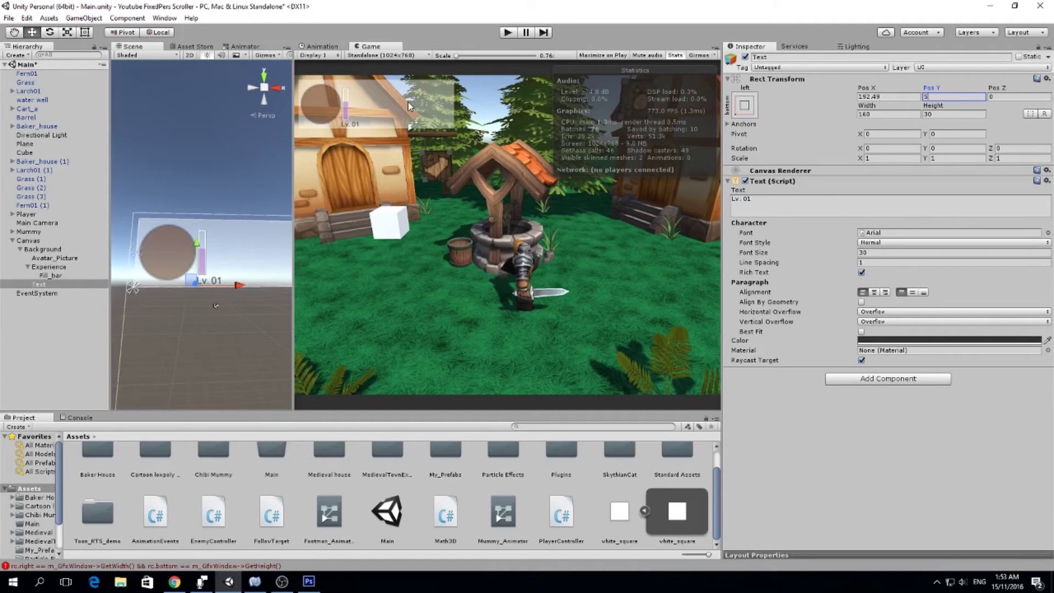
Duplicate the Experience object and rename the copy as Health_Points
click(54, 268)
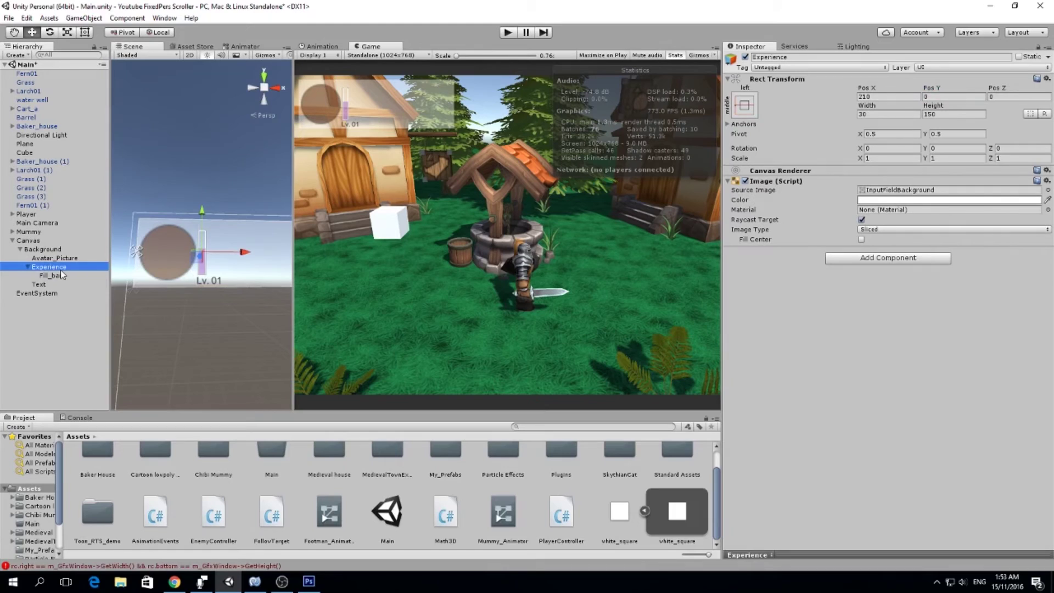
key(ctrl+d)
key(F2)
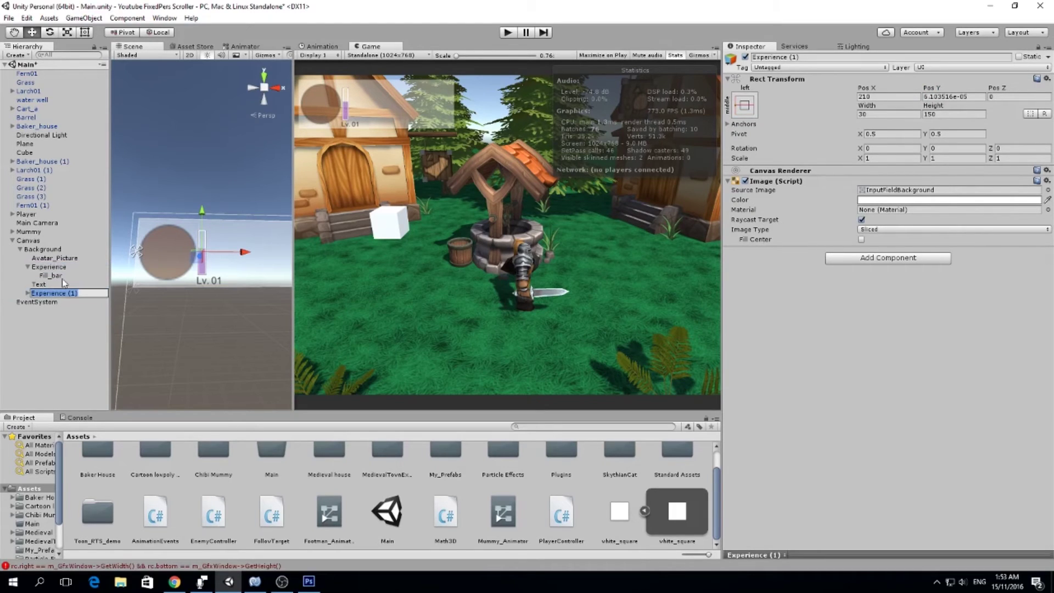
text(Health_Points)
key(Return)
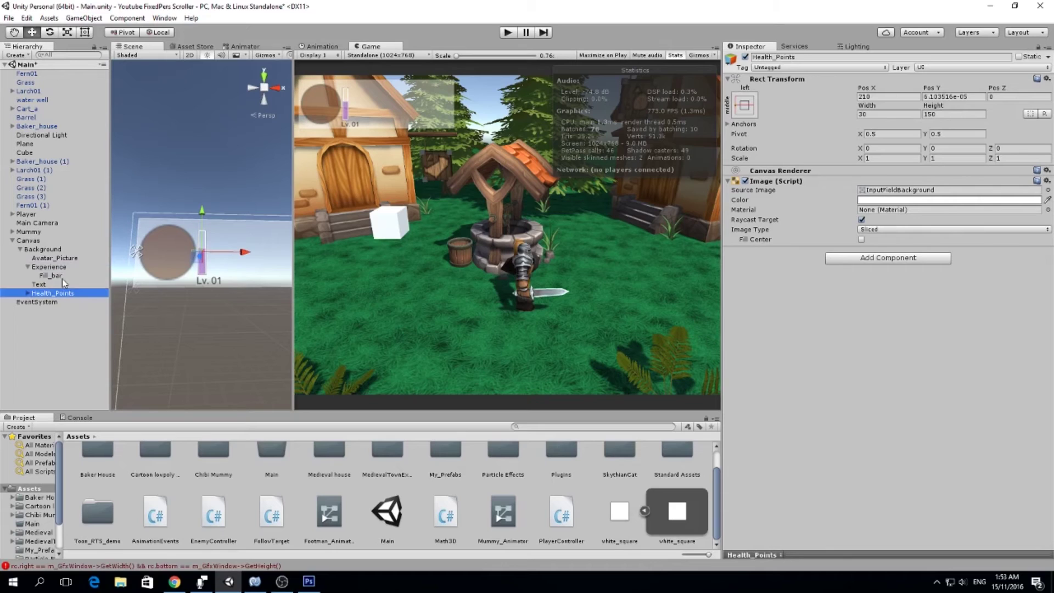
Expand Health_Points and set its width to 400 and its height to 30
click(27, 294)
click(877, 114)
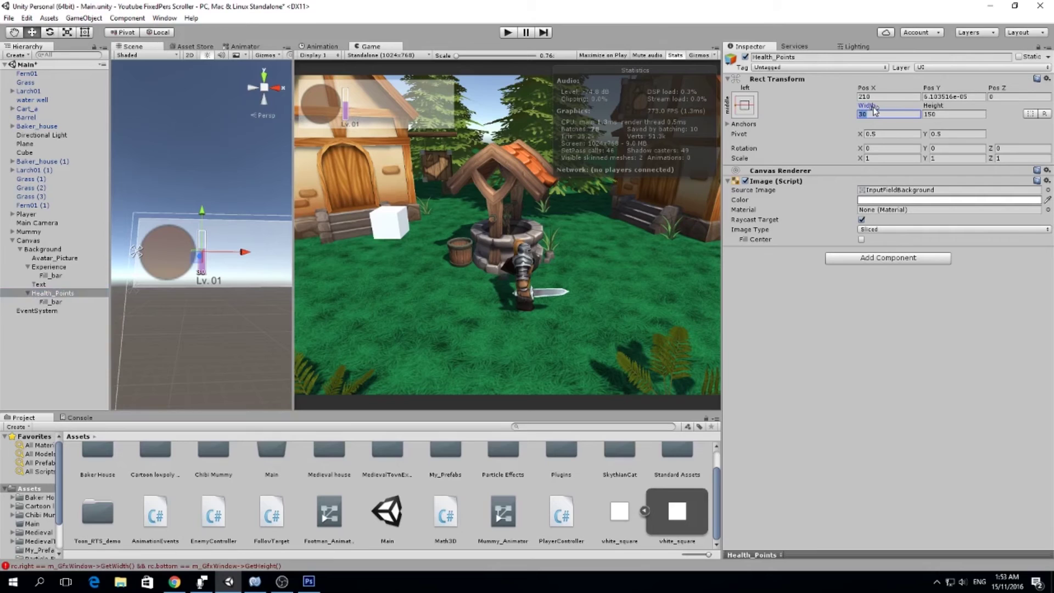
text(300)
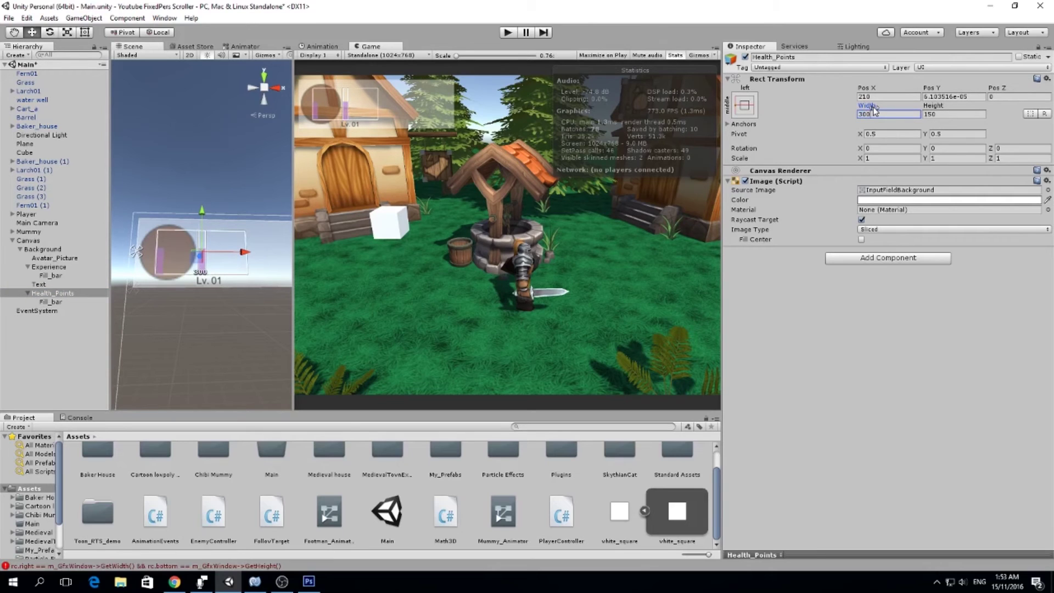
key(BackSpace)
key(BackSpace)
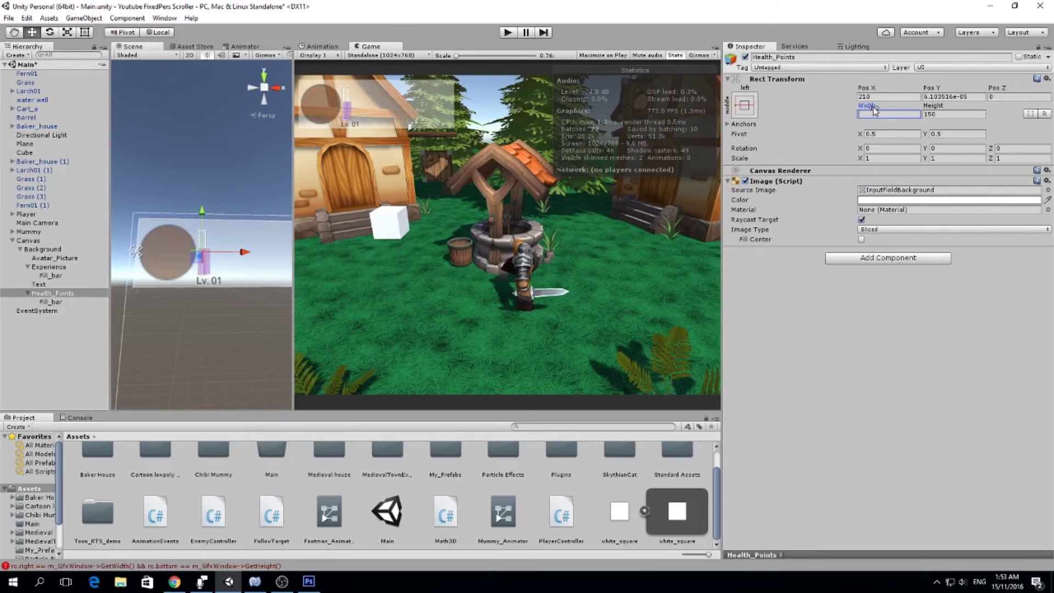
text(400)
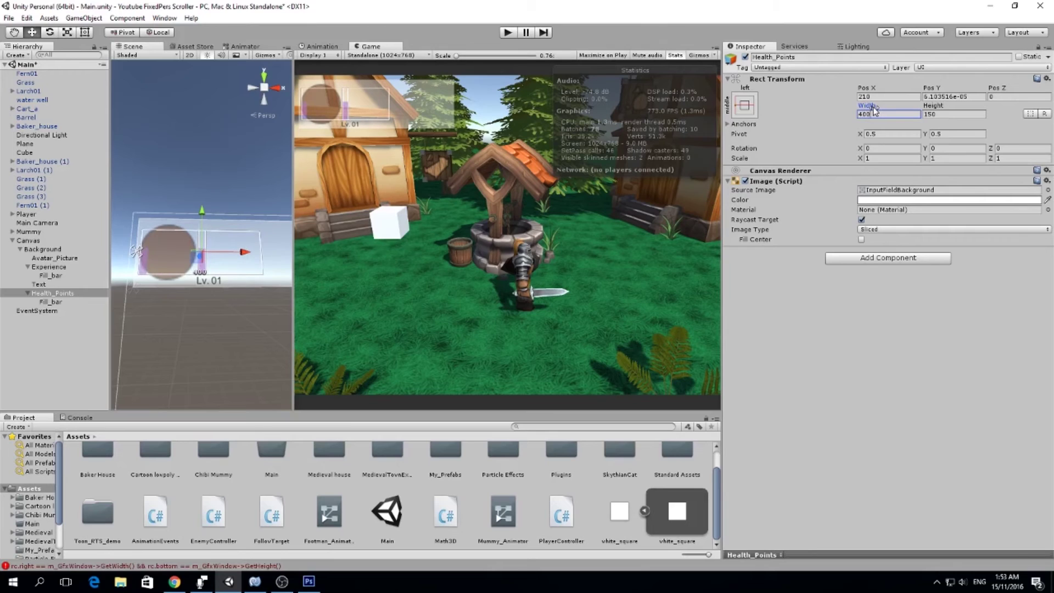
click(944, 113)
text(30)
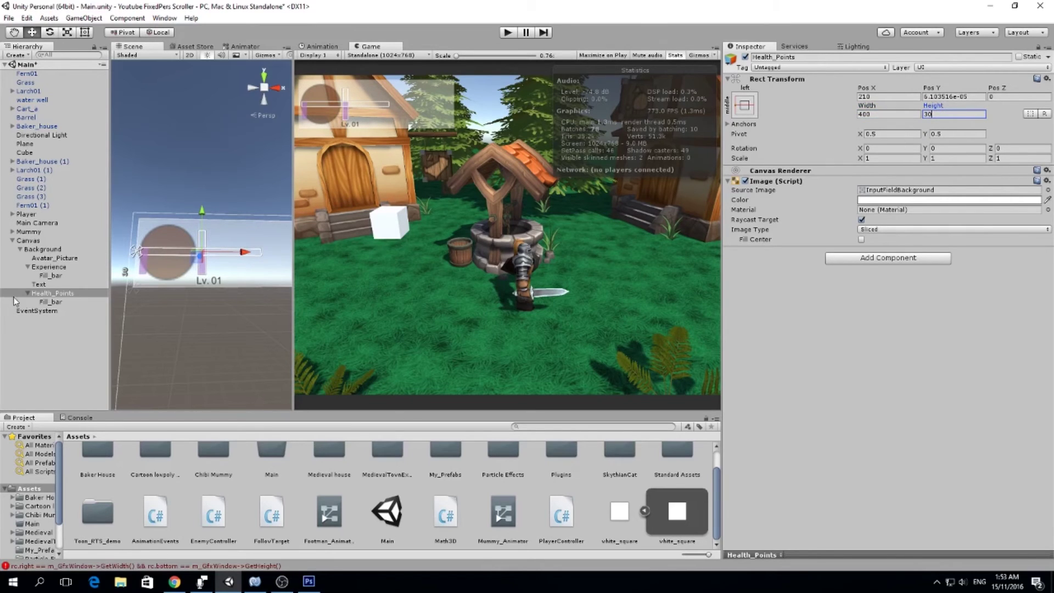
Give the Fill_bar under Health_Points a width of 293, an X position of 0 and an X pivot of 0
click(46, 302)
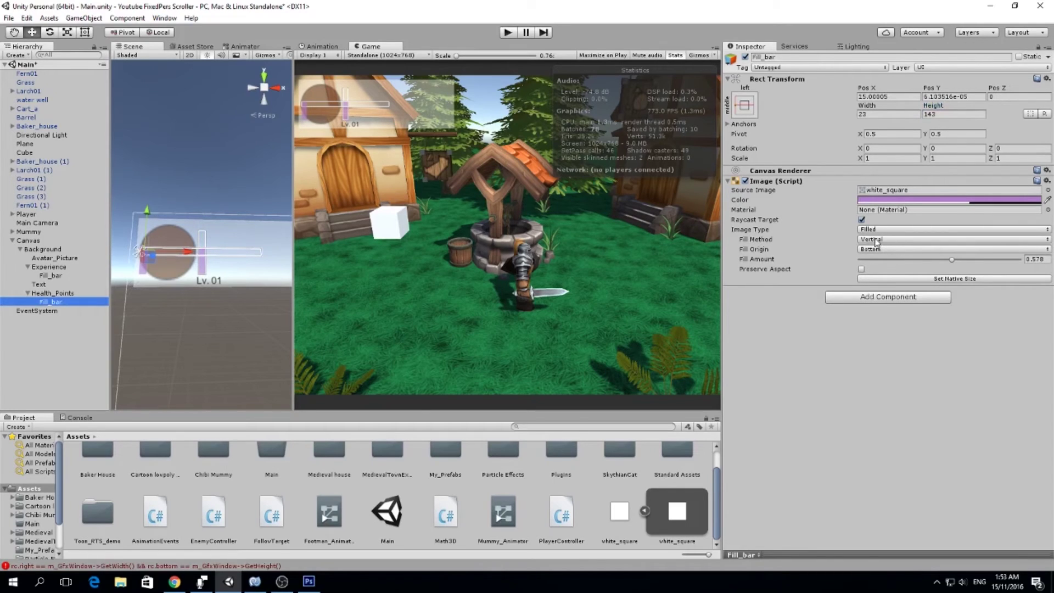
click(892, 114)
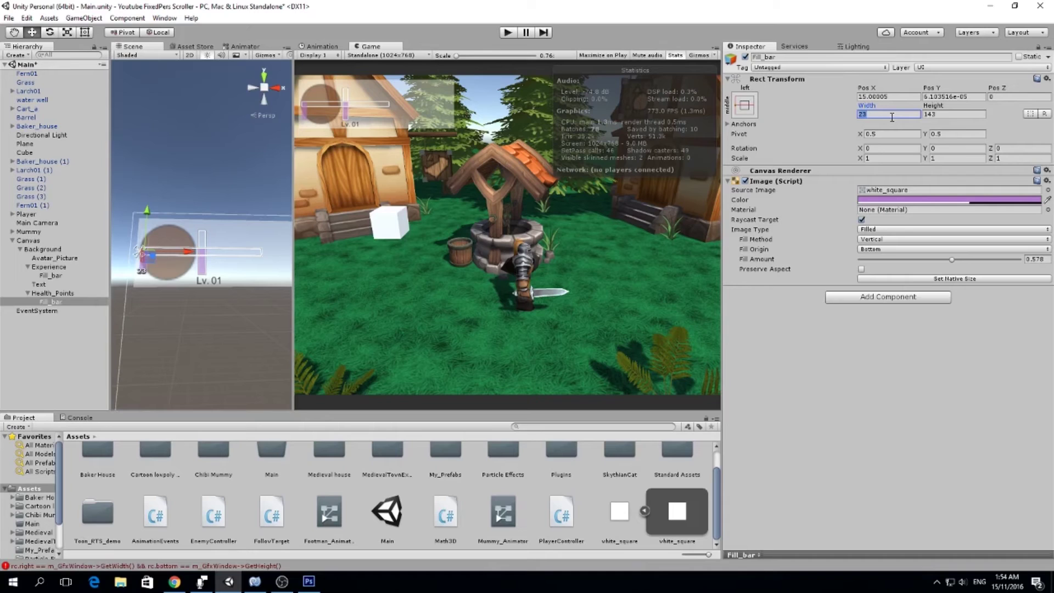
text(293)
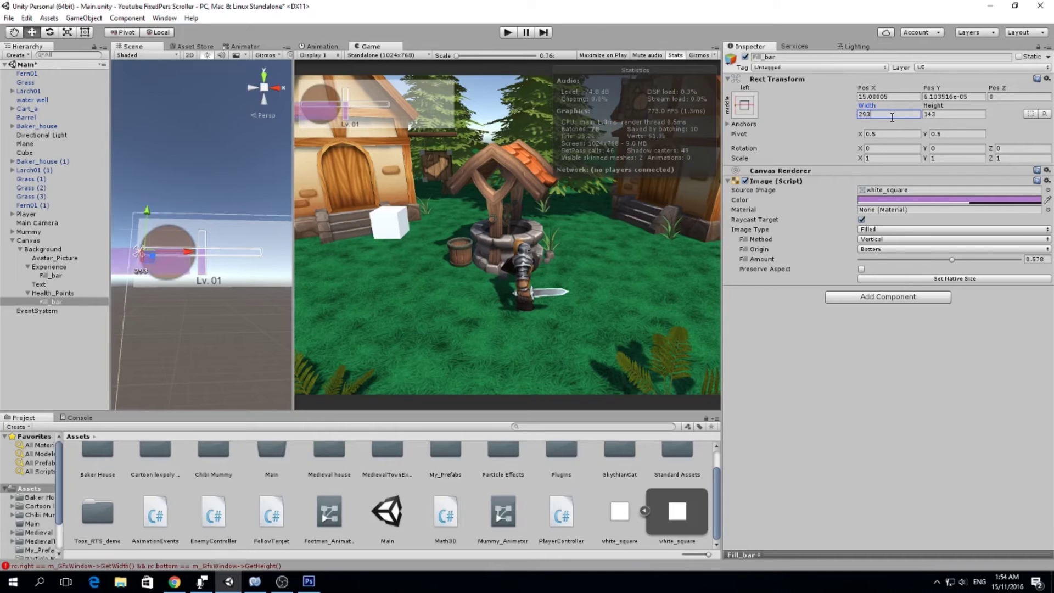
click(901, 97)
text(0)
click(887, 134)
text(0)
key(Tab)
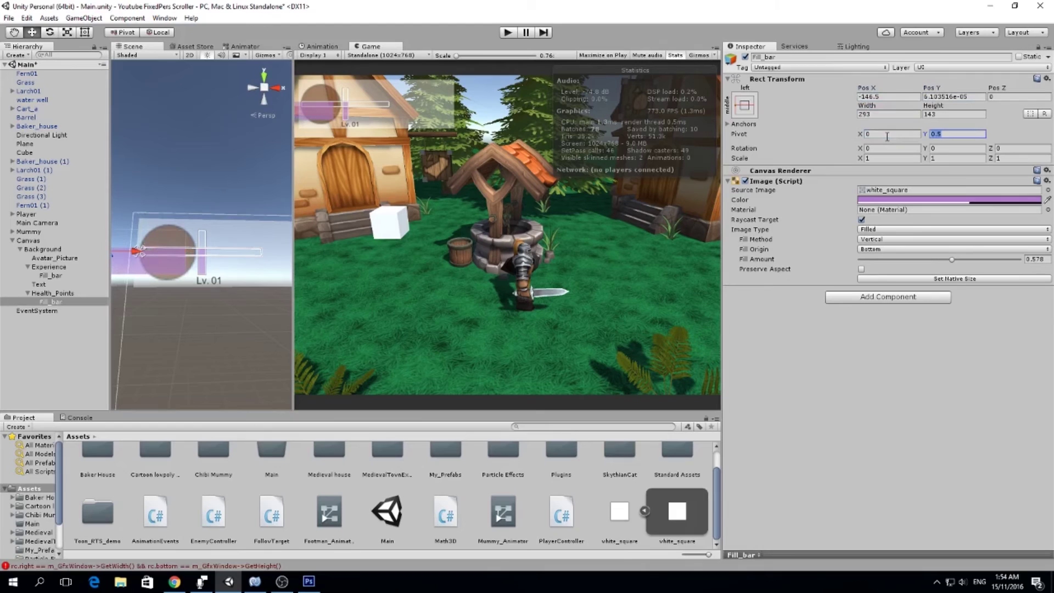
Set the height of the Health_Points Fill_bar to 23 and its X and Y positions to 0
click(882, 115)
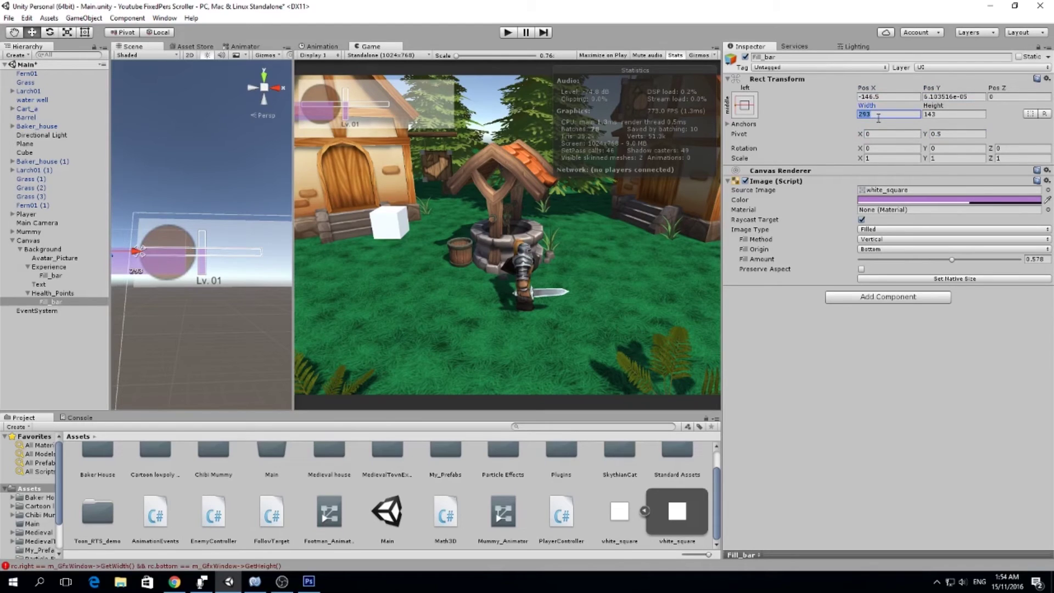
click(951, 114)
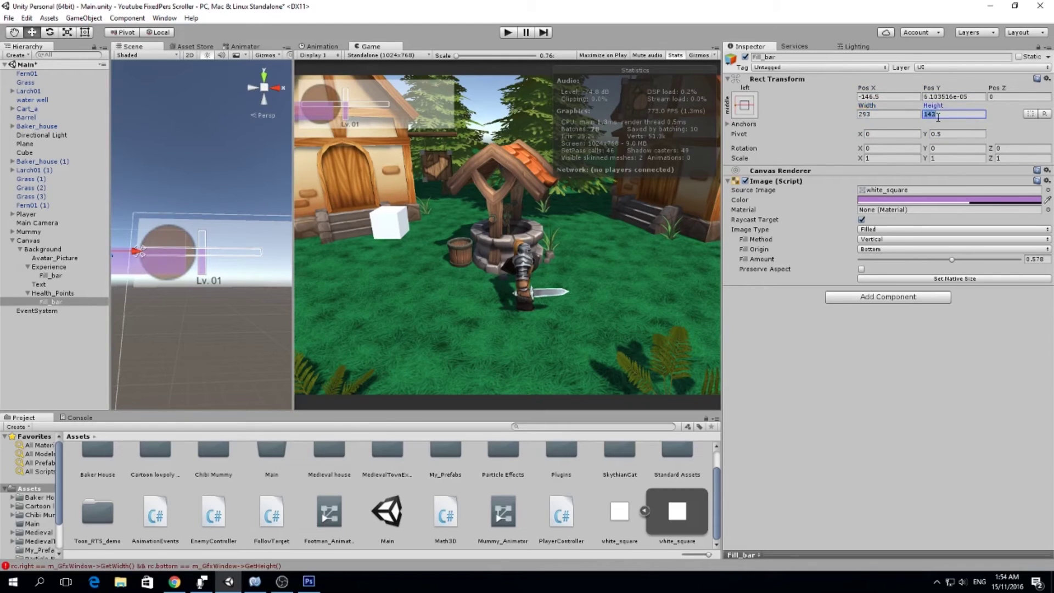
text(23)
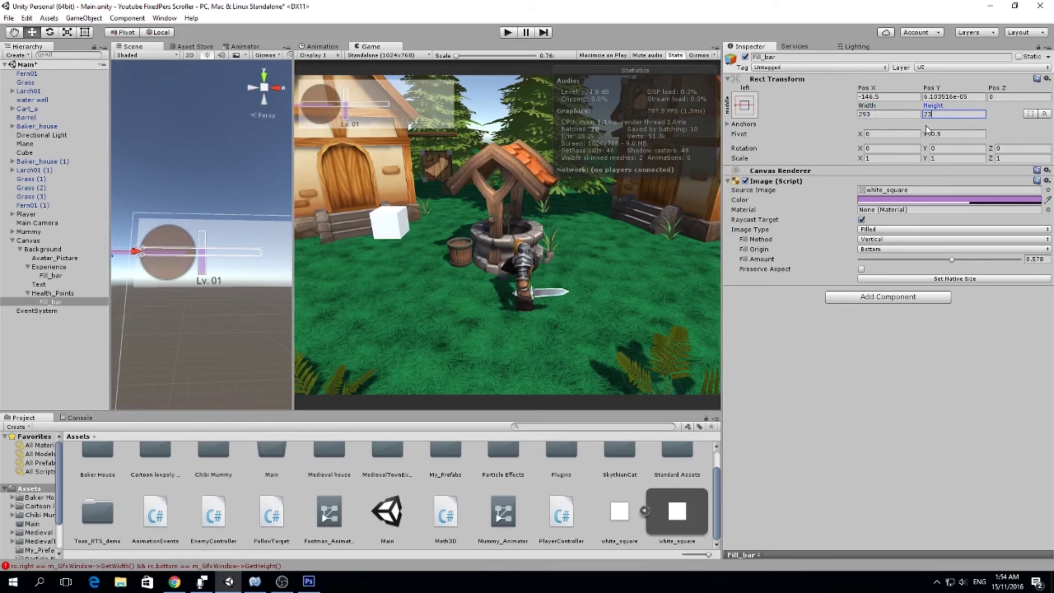
alt+drag(264, 127, 226, 181)
mouse_move(225, 182)
right_down()
mouse_move(211, 259)
mouse_move(225, 262)
right_up()
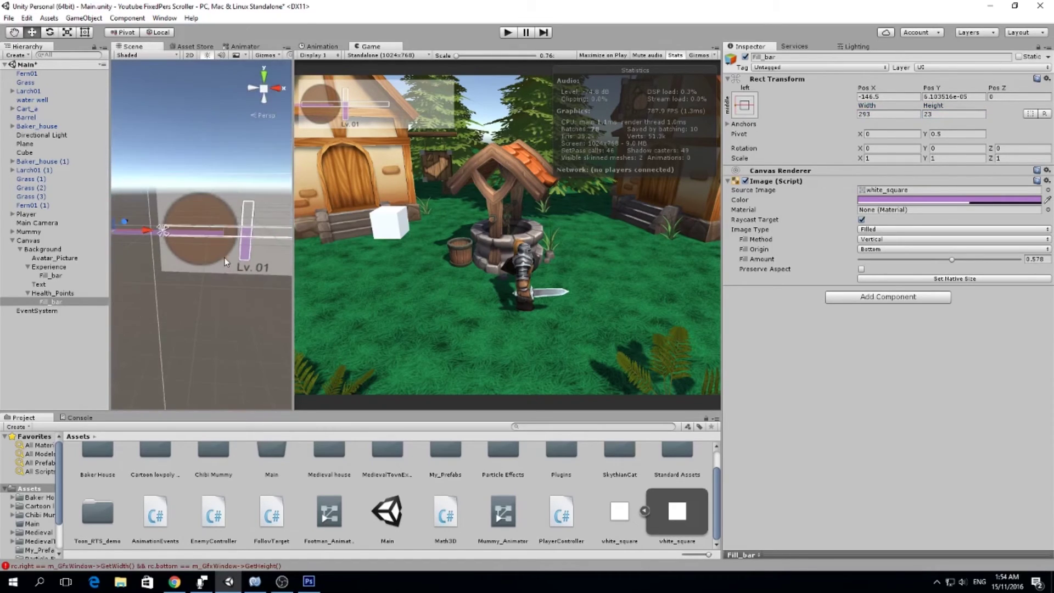
click(900, 98)
text(0)
key(Tab)
text(0)
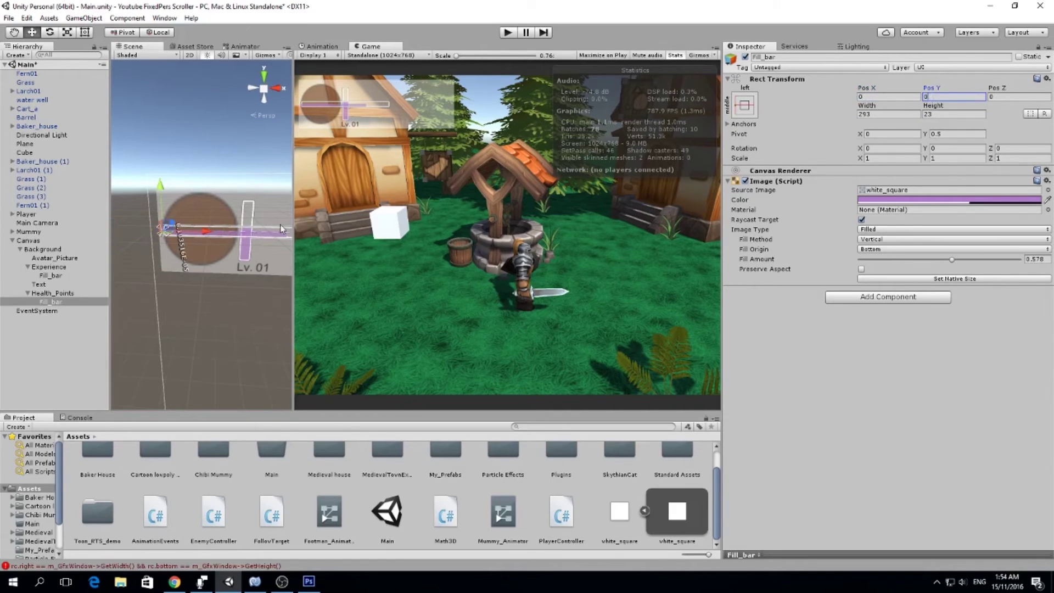
Set the width of the Health_Points Fill_bar to 393 to fit inside its parent frame
click(51, 292)
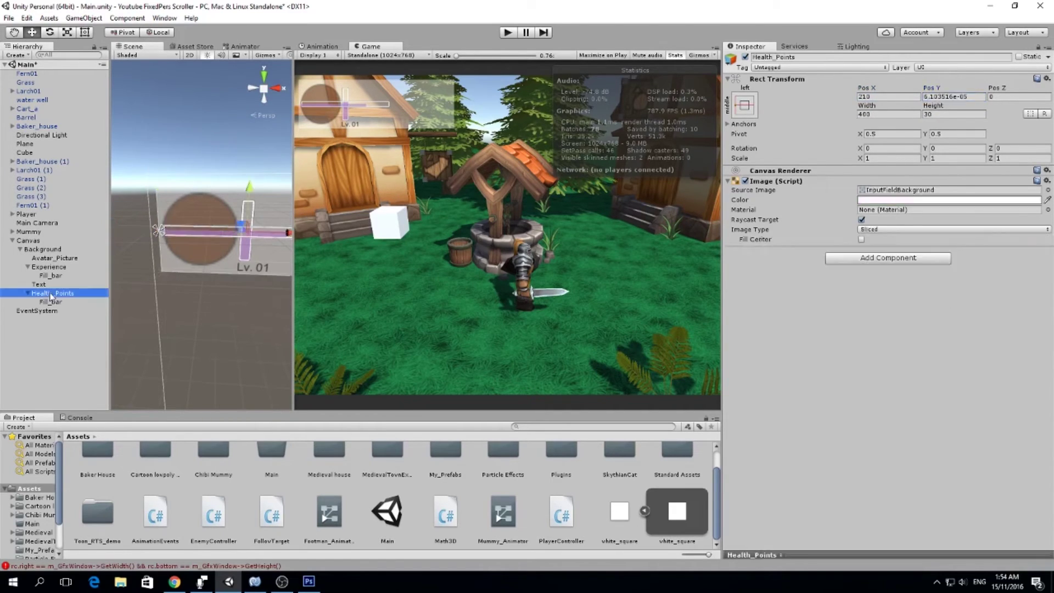
click(54, 301)
click(882, 114)
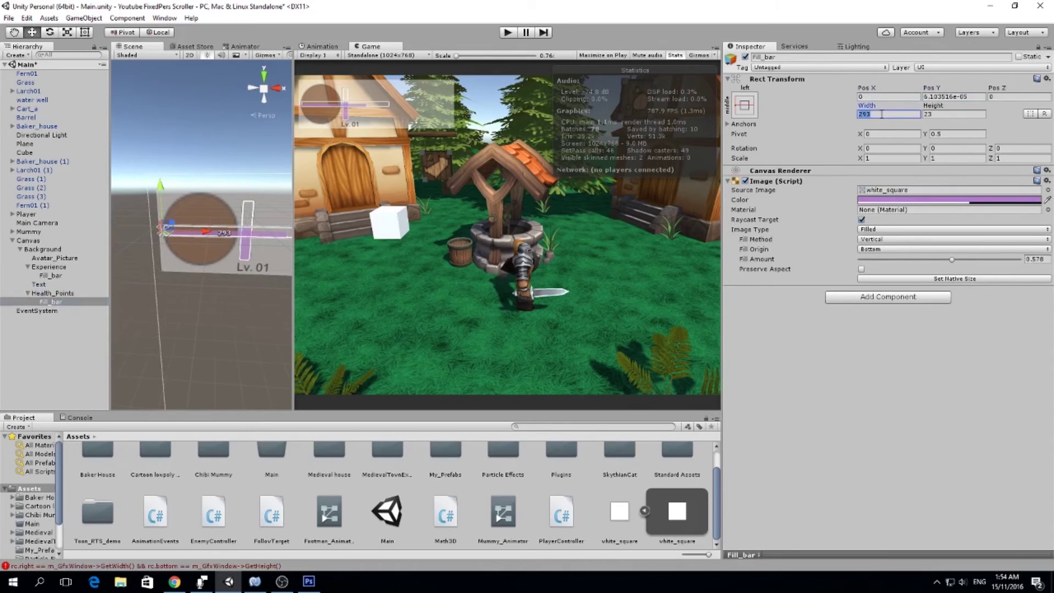
text(3)
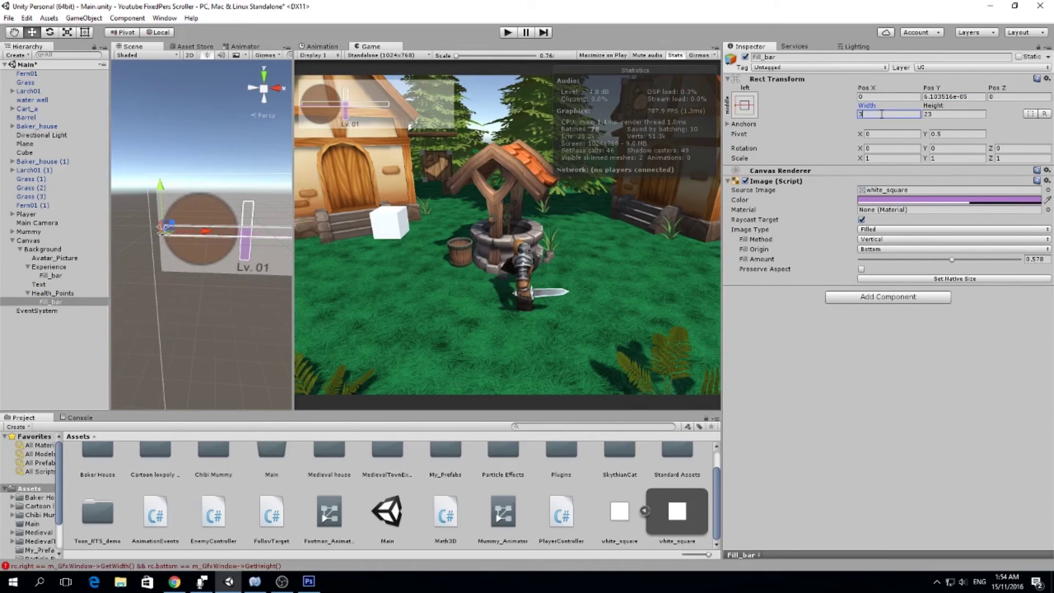
text(93)
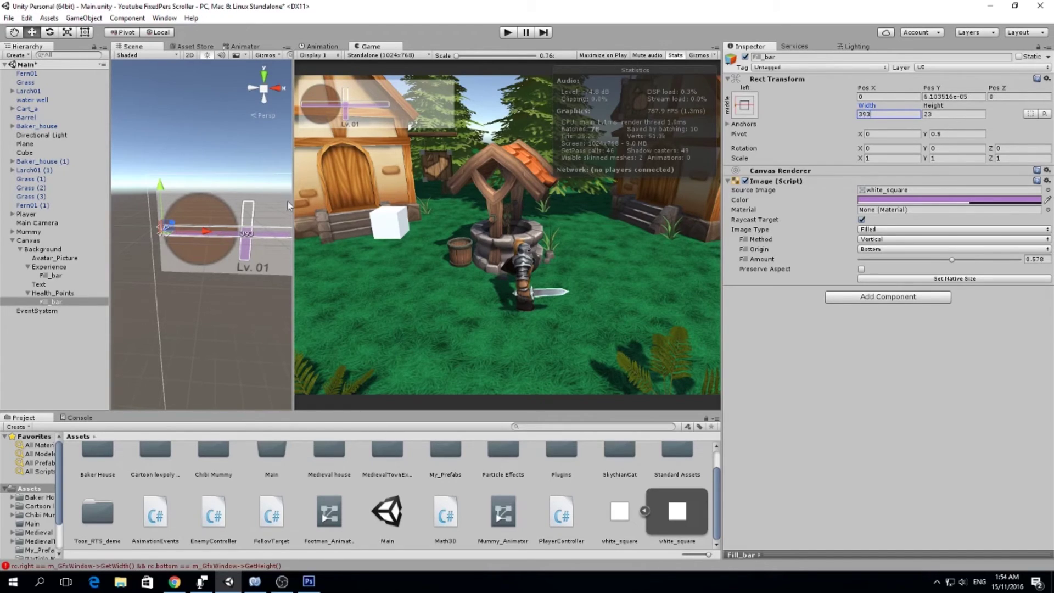
Switch the Health_Points Fill_bar to the Horizontal fill method with Left origin and reduce its fill amount to about 0.763
click(44, 294)
click(48, 301)
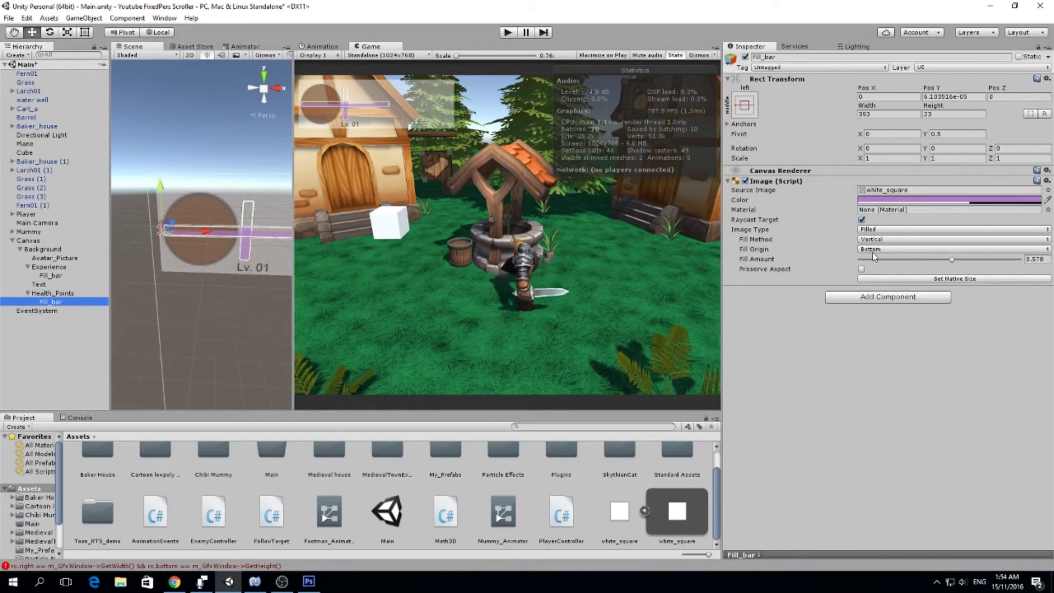
drag(952, 259, 1020, 260)
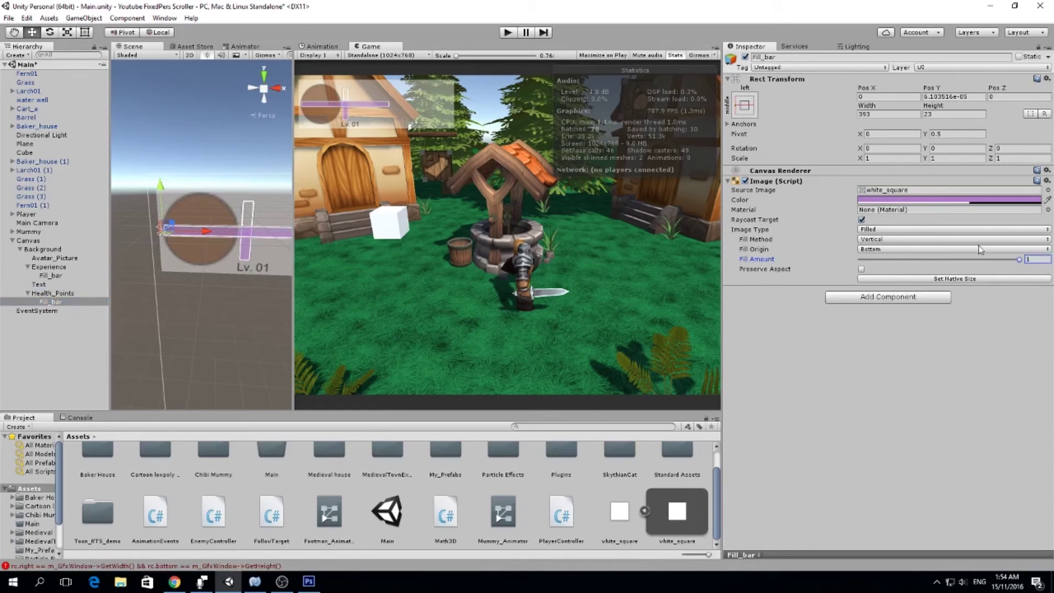
click(883, 243)
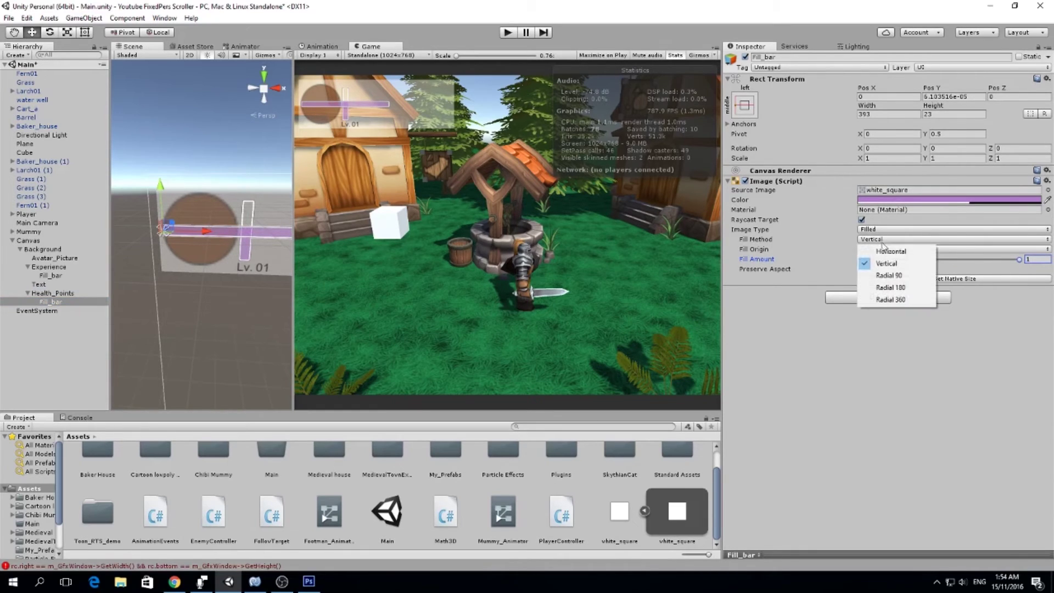
click(900, 255)
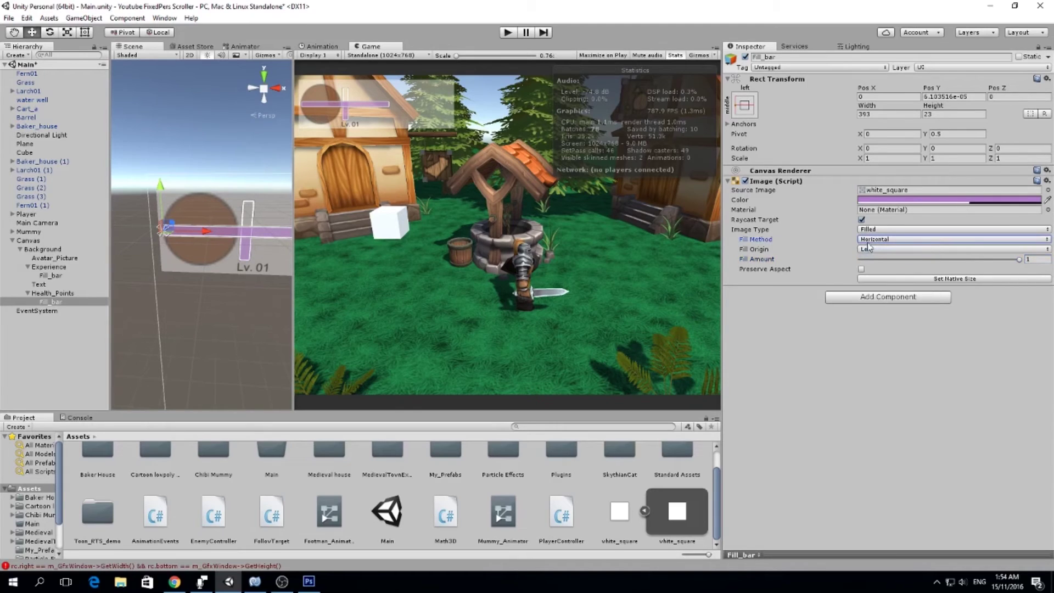
drag(1019, 259, 982, 260)
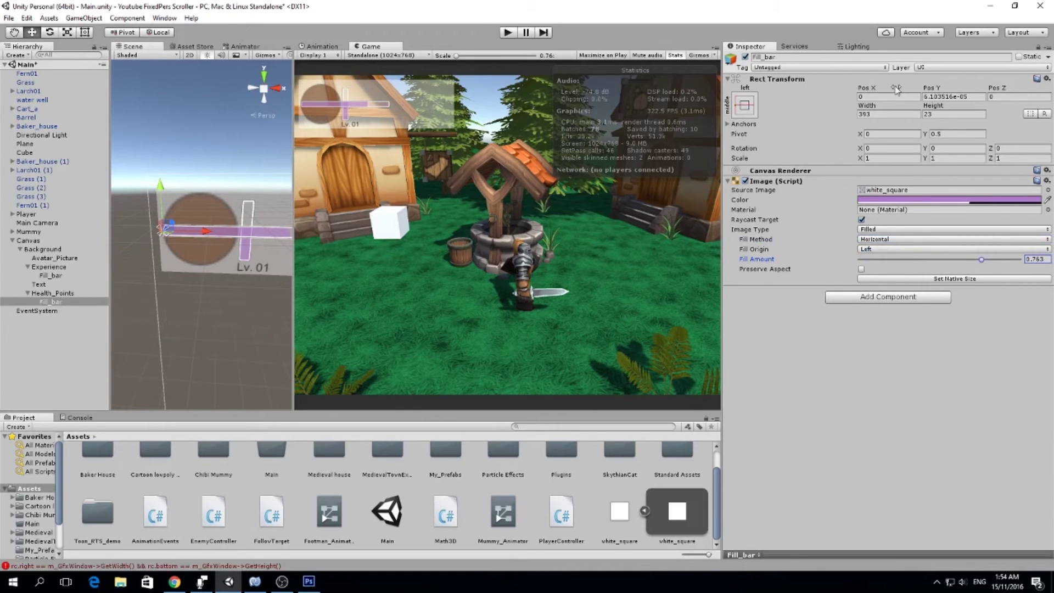
Shift Health_Points beyond the experience bar and give it an X pivot of 1 with a middle-right anchor
click(52, 293)
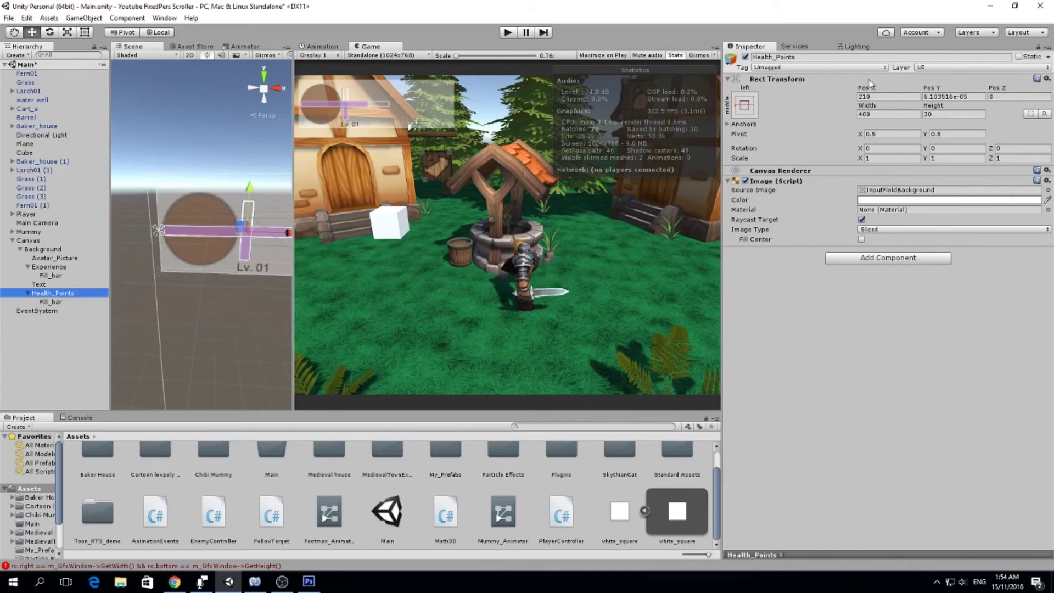
drag(901, 89, 68, 125)
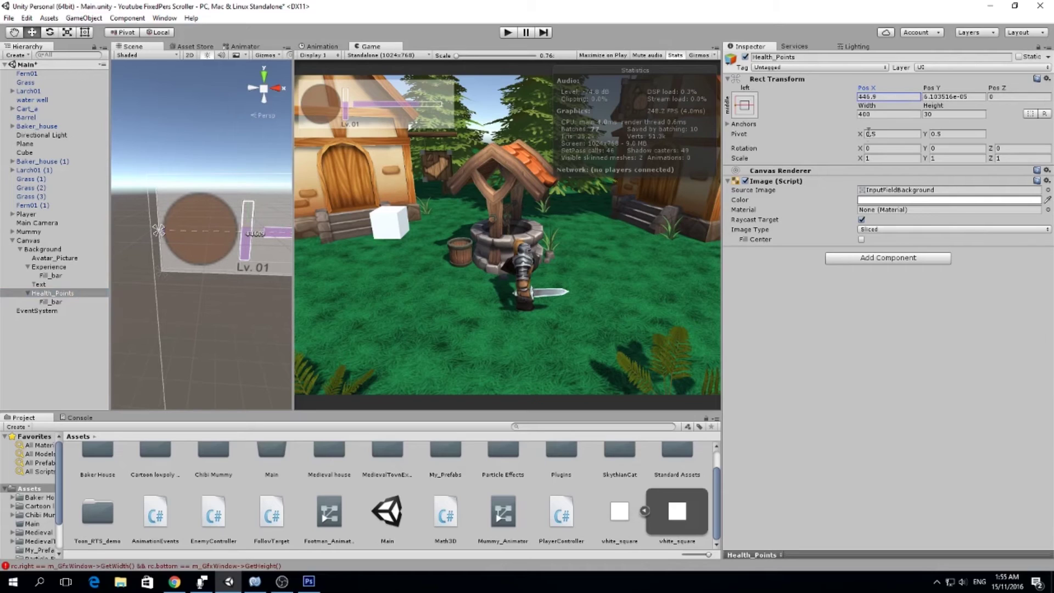
click(884, 135)
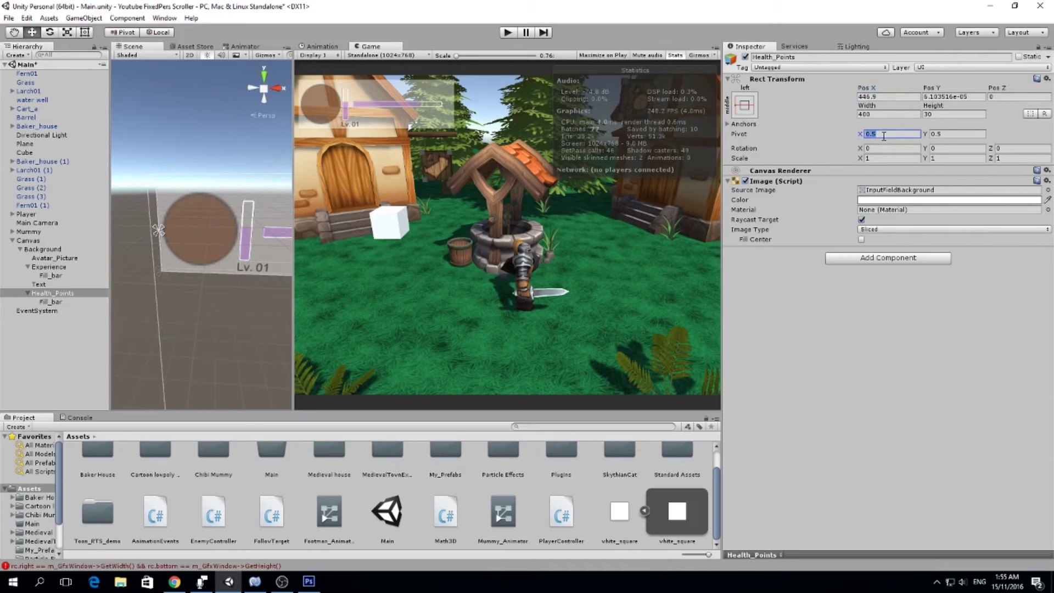
text(1)
click(745, 110)
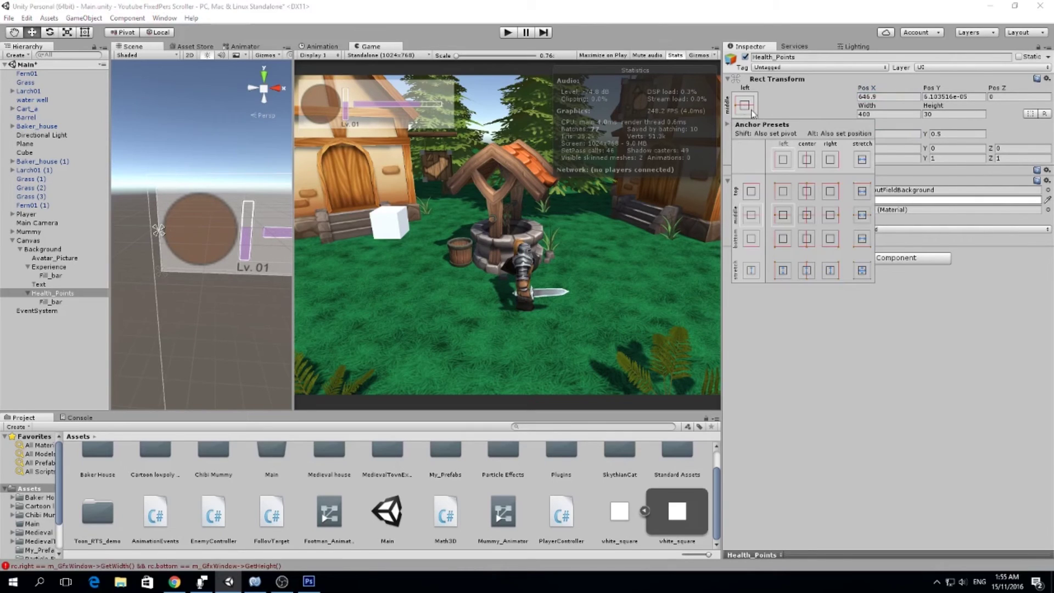
click(829, 215)
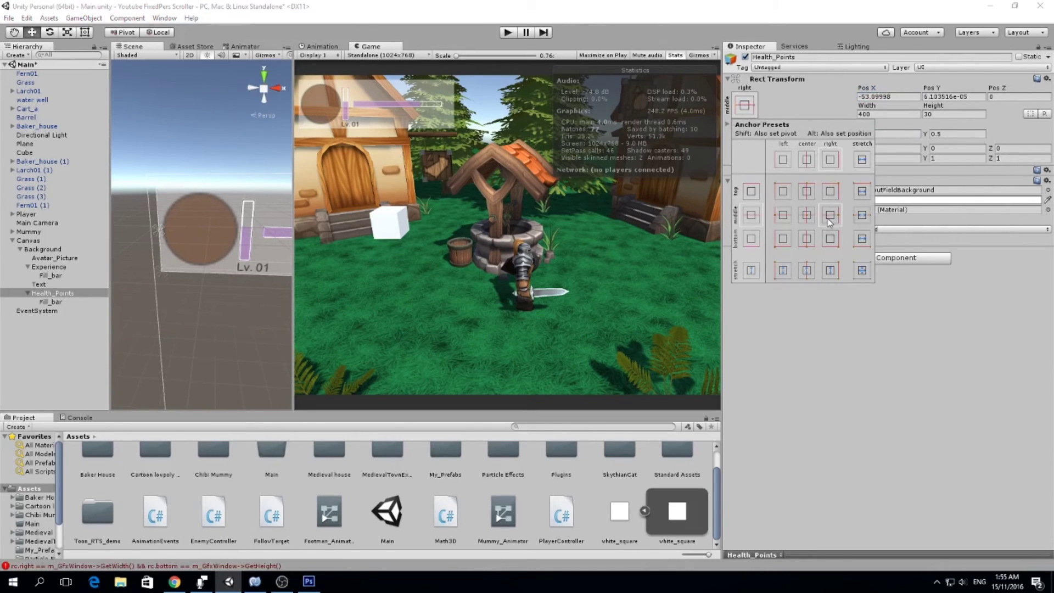
Try X positions of 0 and -50 for Health_Points and settle on -30, saving the scene along the way
click(894, 96)
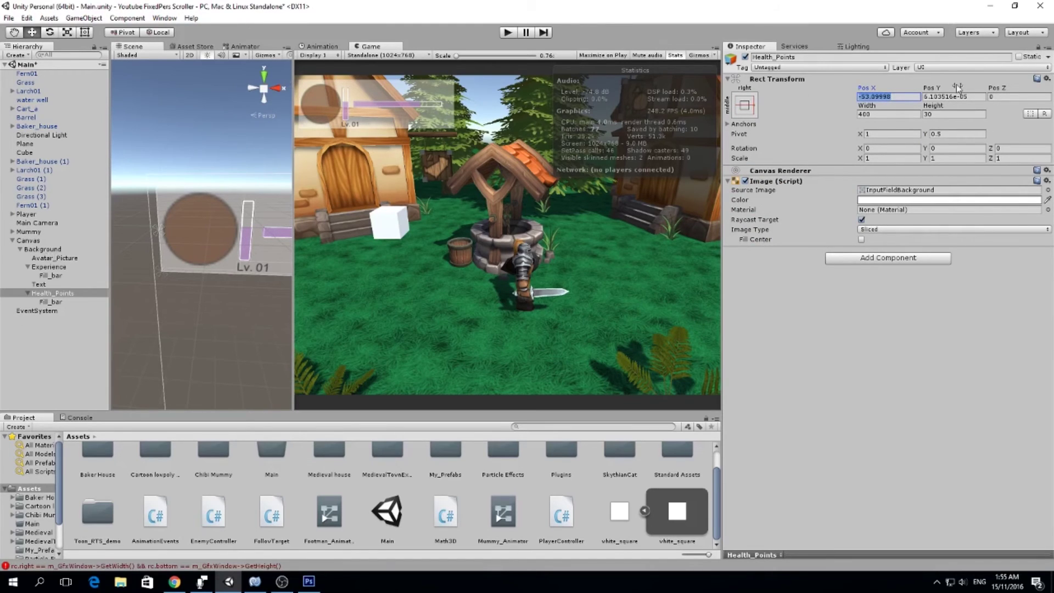
text(0)
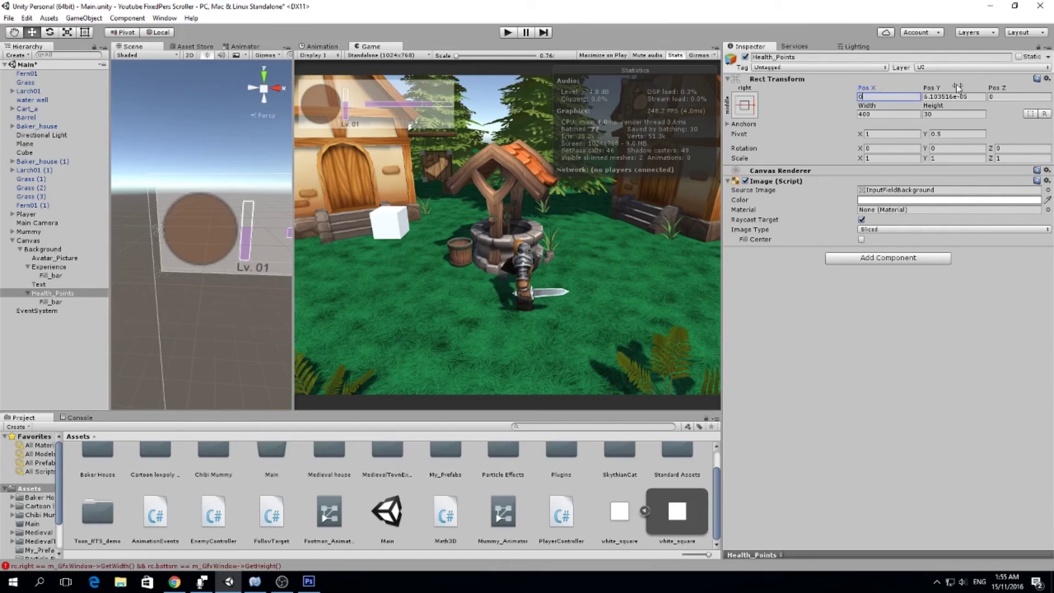
click(944, 98)
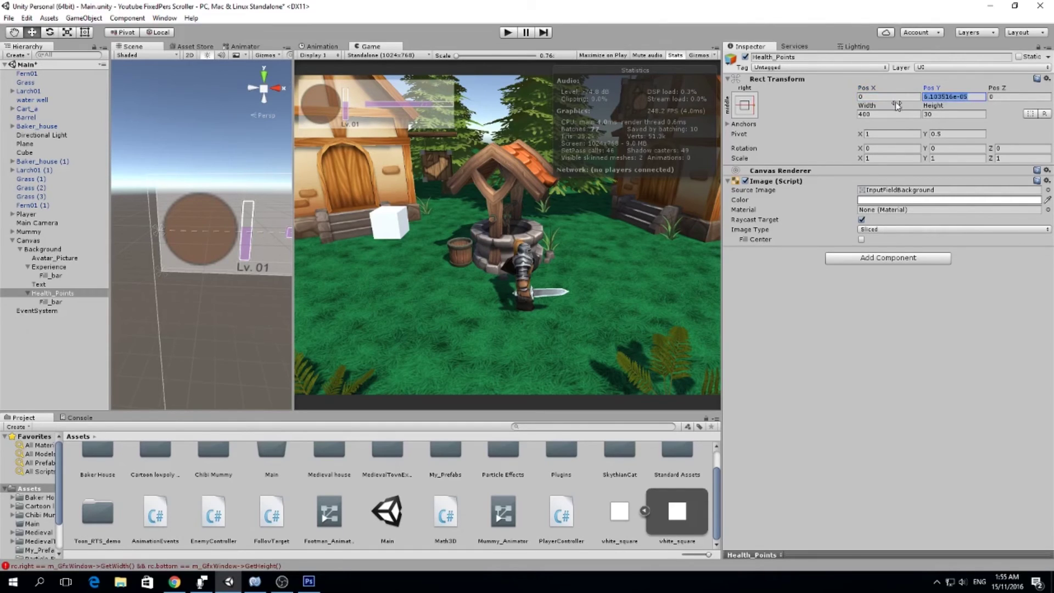
click(876, 96)
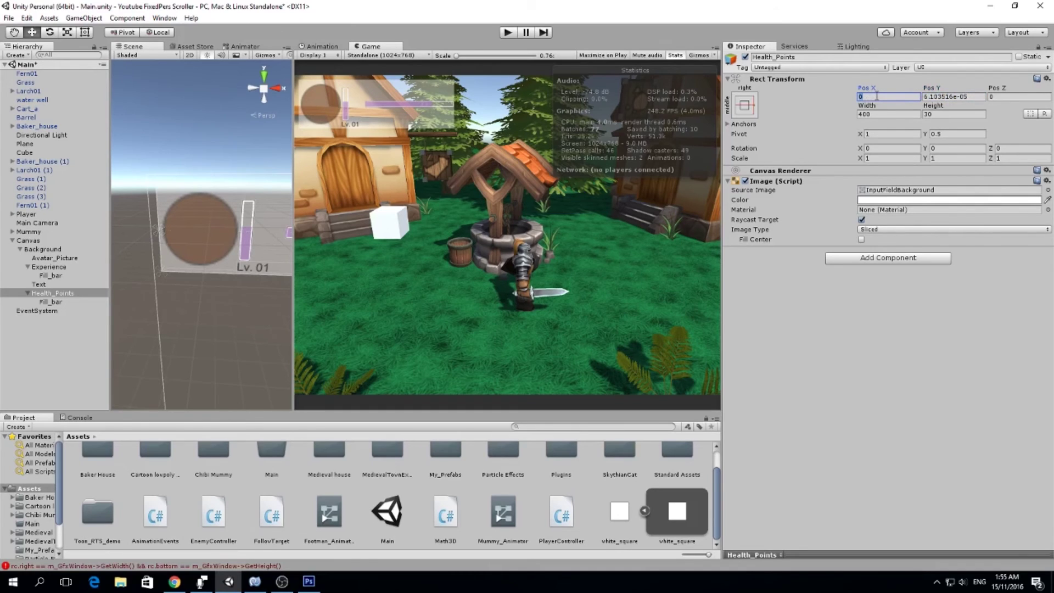
text(50)
key(BackSpace)
text(-50)
key(ctrl+s)
click(867, 96)
text(-30-30)
Raise Health_Points to a Y position of 10
drag(933, 95, 980, 91)
drag(154, 94, 135, 91)
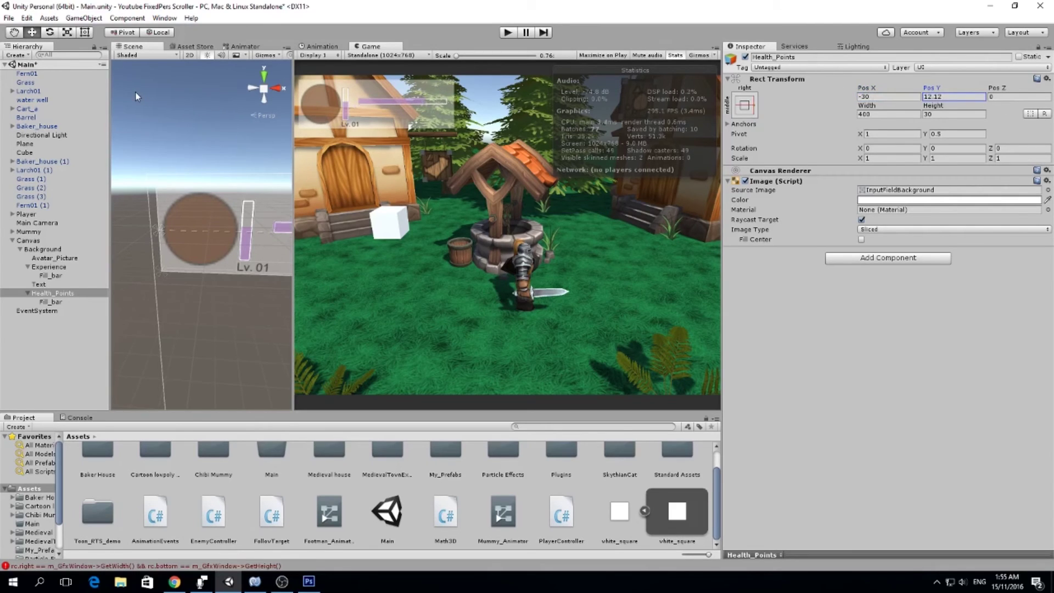
click(946, 96)
text(10)
Recolour the Health_Points Fill_bar from purple to a light green
click(52, 302)
click(1009, 201)
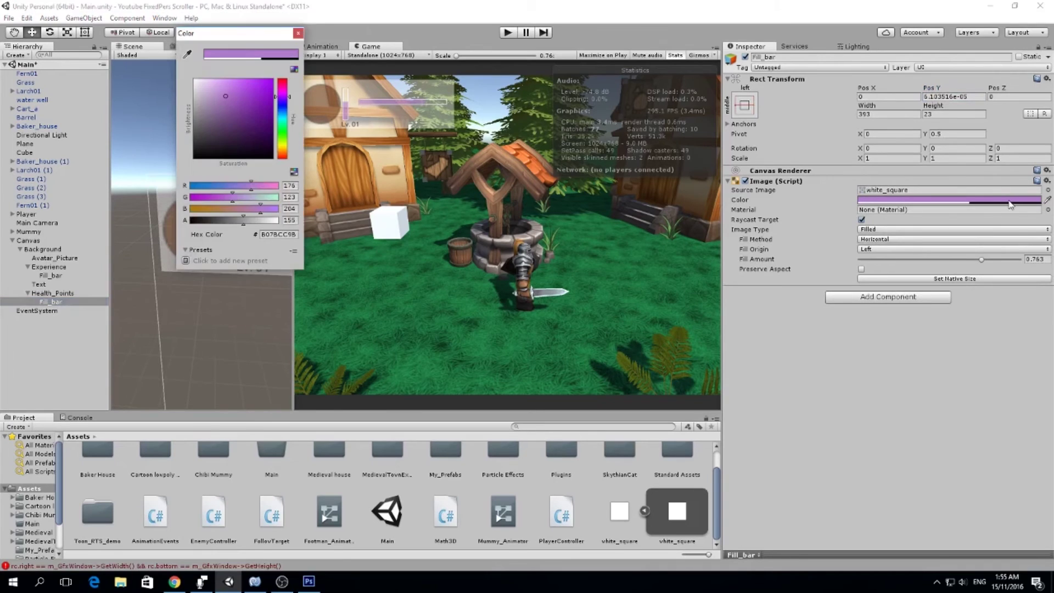
click(282, 133)
click(222, 102)
mouse_move(222, 102)
mouse_down()
mouse_move(205, 83)
mouse_move(221, 86)
mouse_up()
click(298, 33)
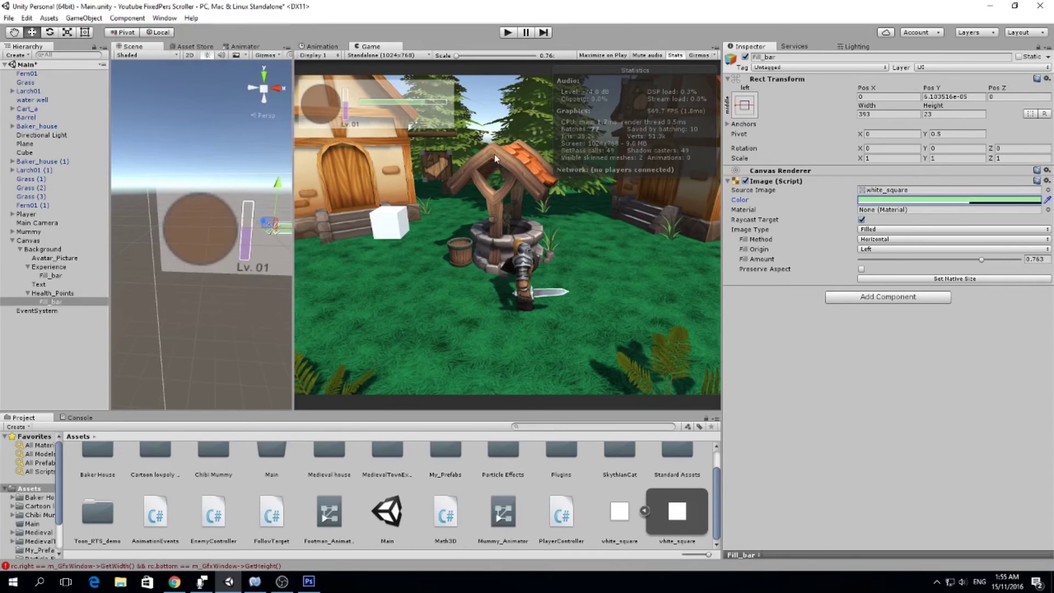
Raise the alpha of the green Health_Points Fill_bar colour to 174
click(1034, 201)
mouse_move(251, 220)
mouse_down()
mouse_move(266, 220)
mouse_move(252, 220)
mouse_up()
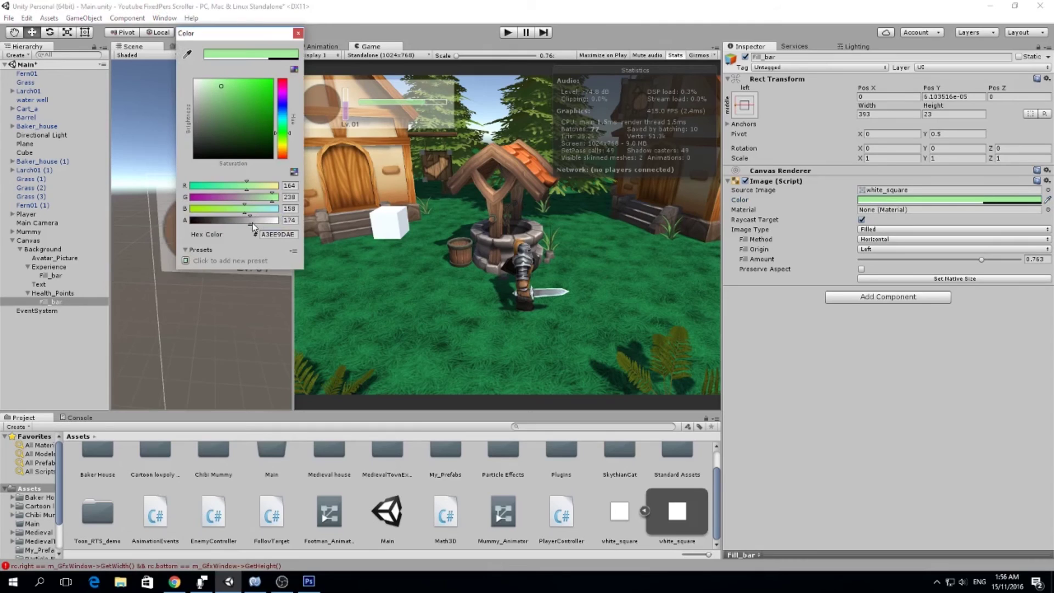
click(298, 33)
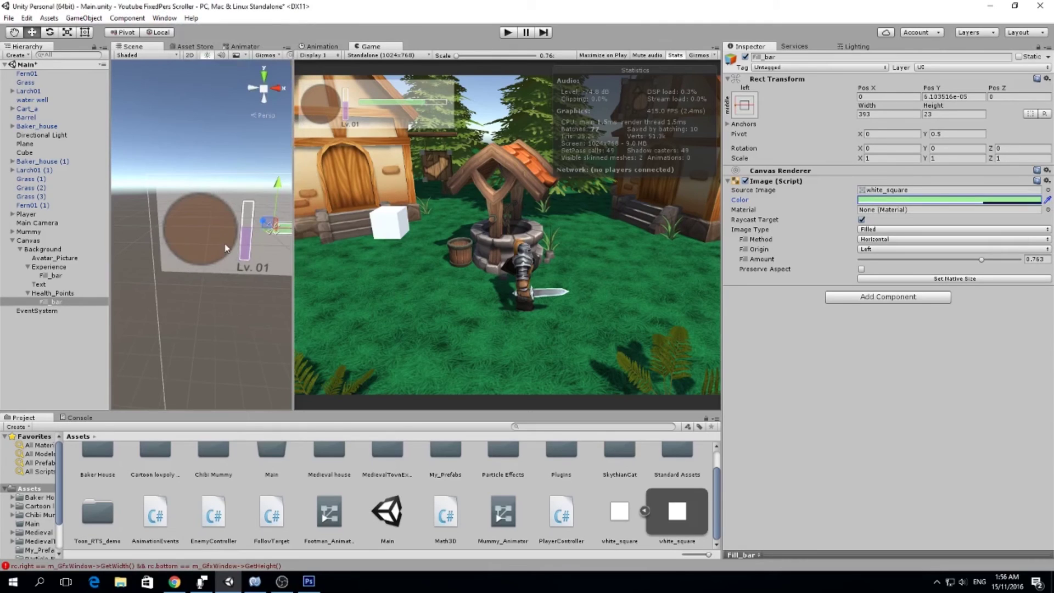
Duplicate Health_Points, expand the copy and rename it Skill_Poits
click(70, 295)
key(ctrl+d)
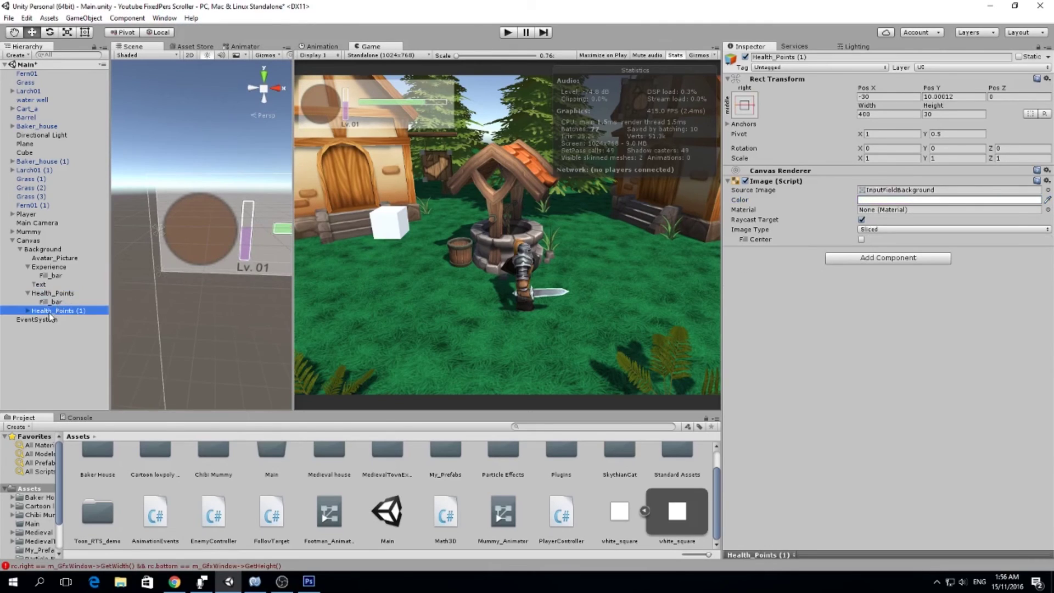
click(27, 310)
key(F2)
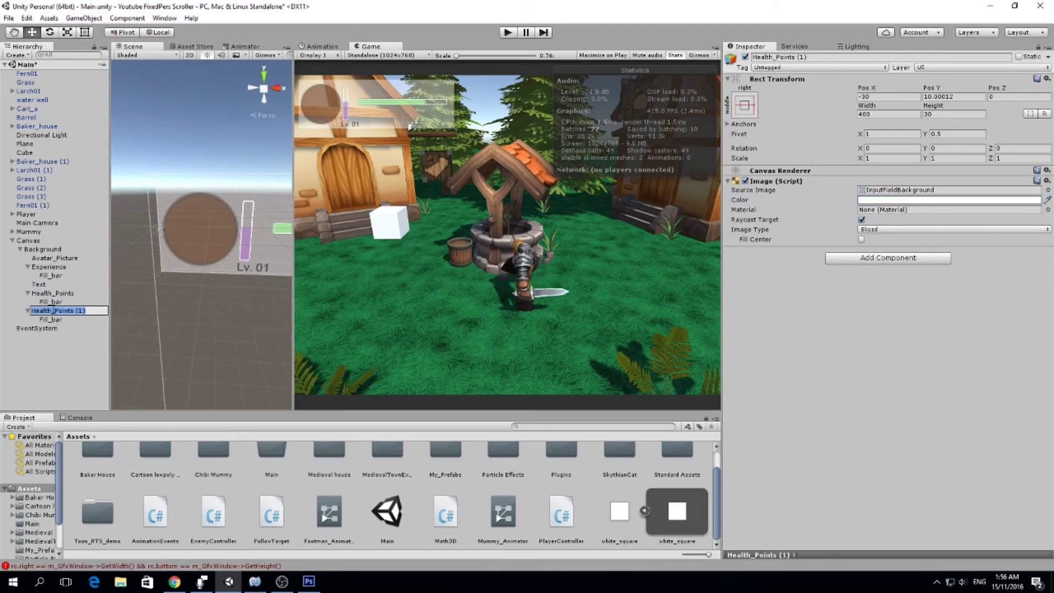
text(Skill_Poits)
key(Return)
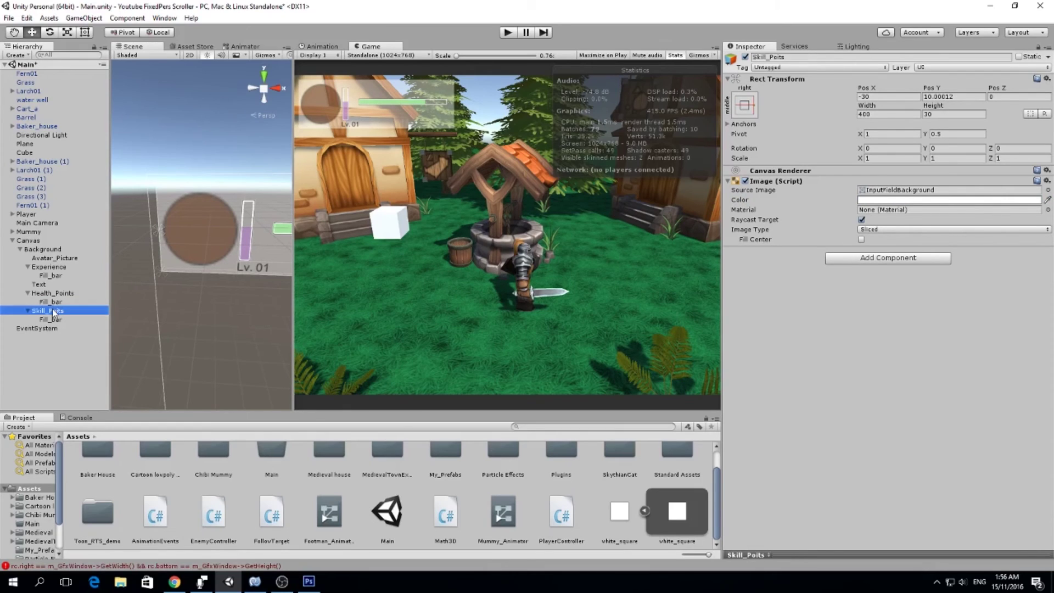
Correct the duplicate's name to Skill_Points and save the scene
key(Home)
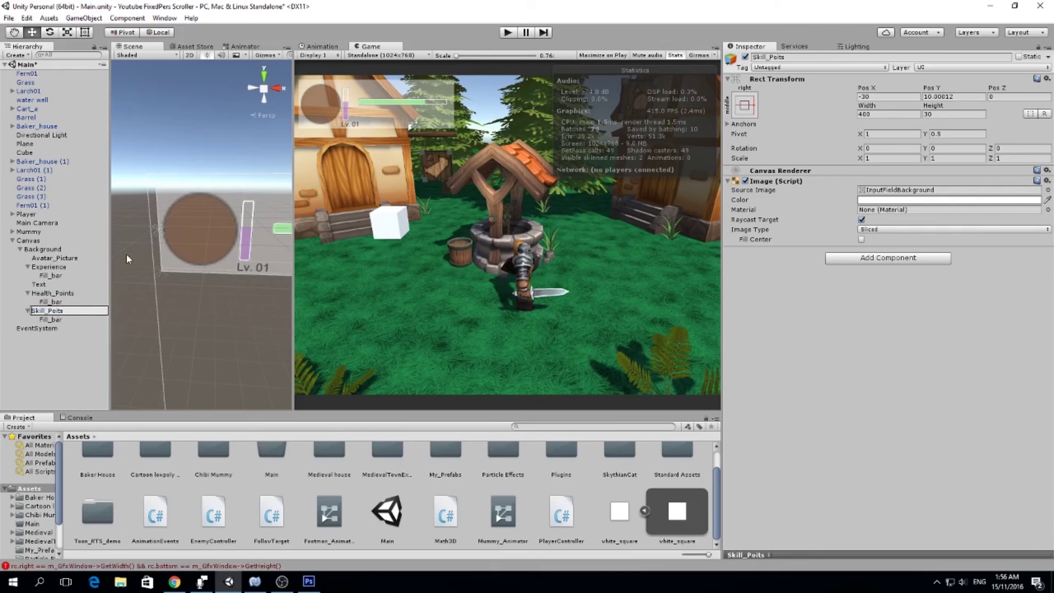
key(End)
key(Left)
key(Left)
text(n)
click(77, 345)
key(ctrl+s)
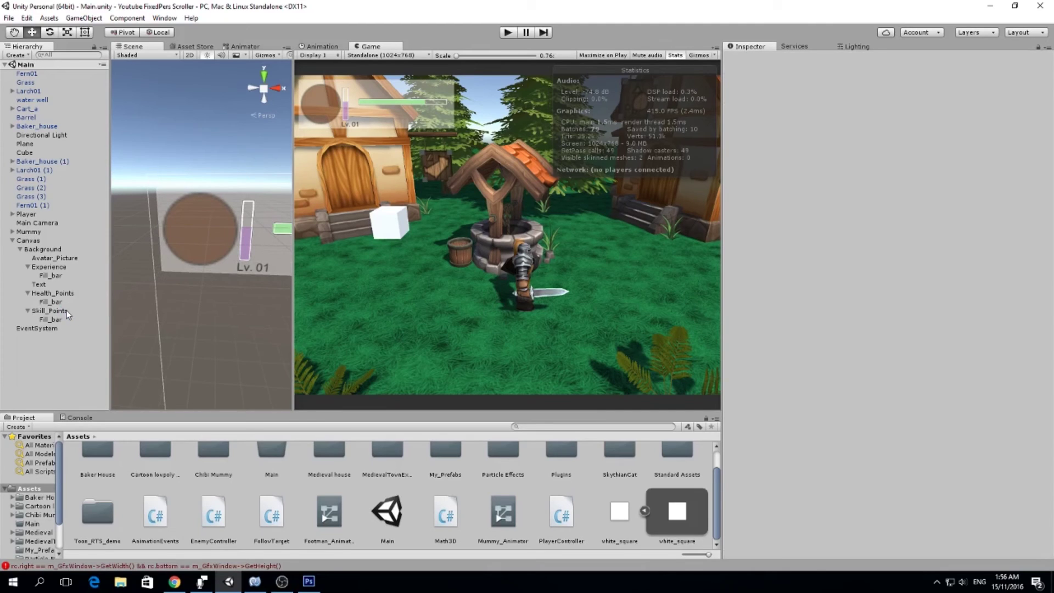
Set the Y position of Skill_Points to -30 so it sits below the health bar
click(65, 311)
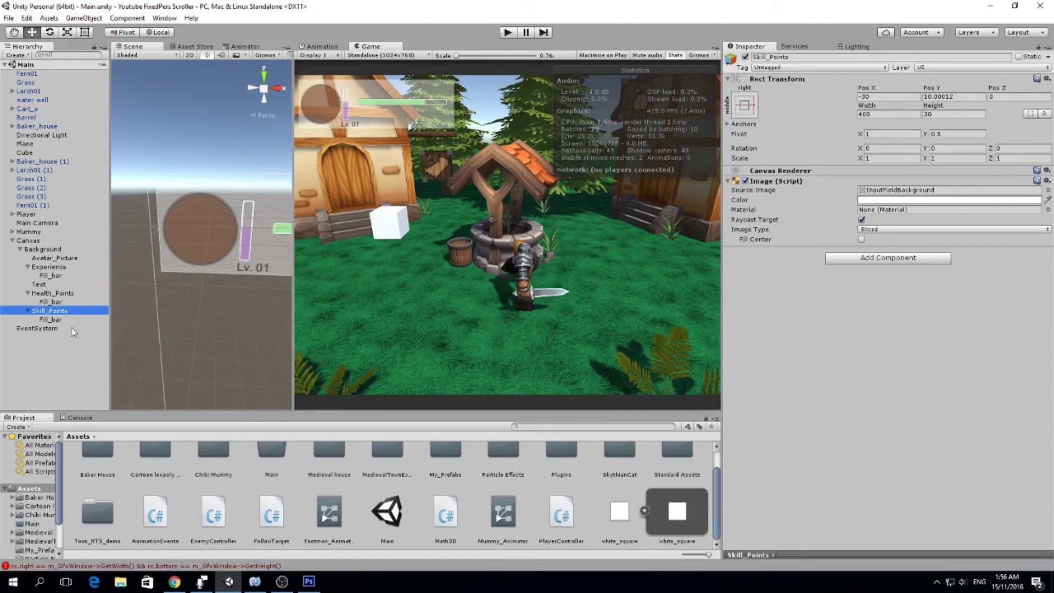
click(933, 96)
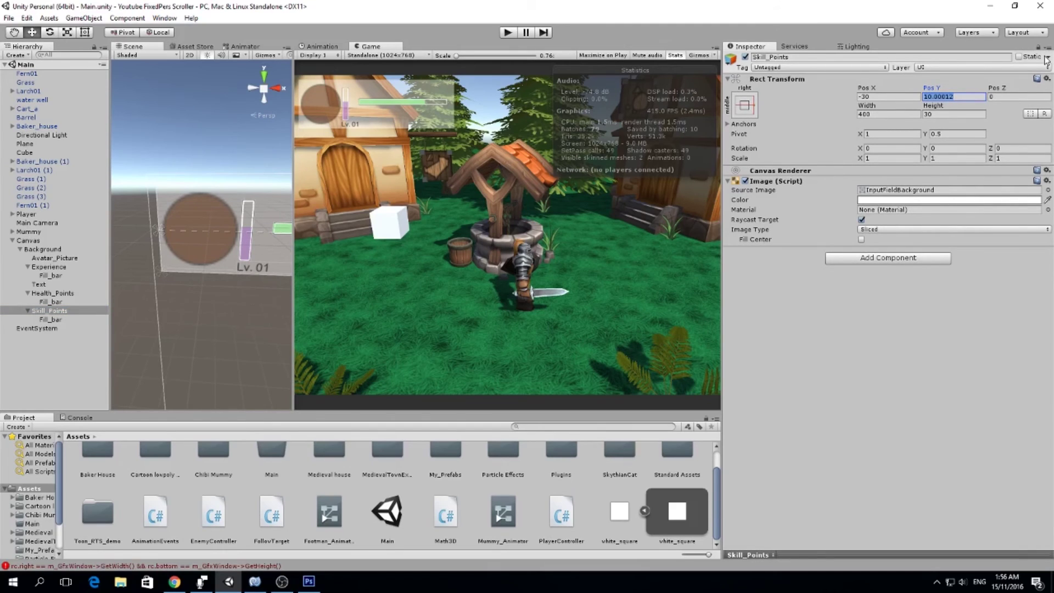
text(-20)
key(BackSpace)
key(BackSpace)
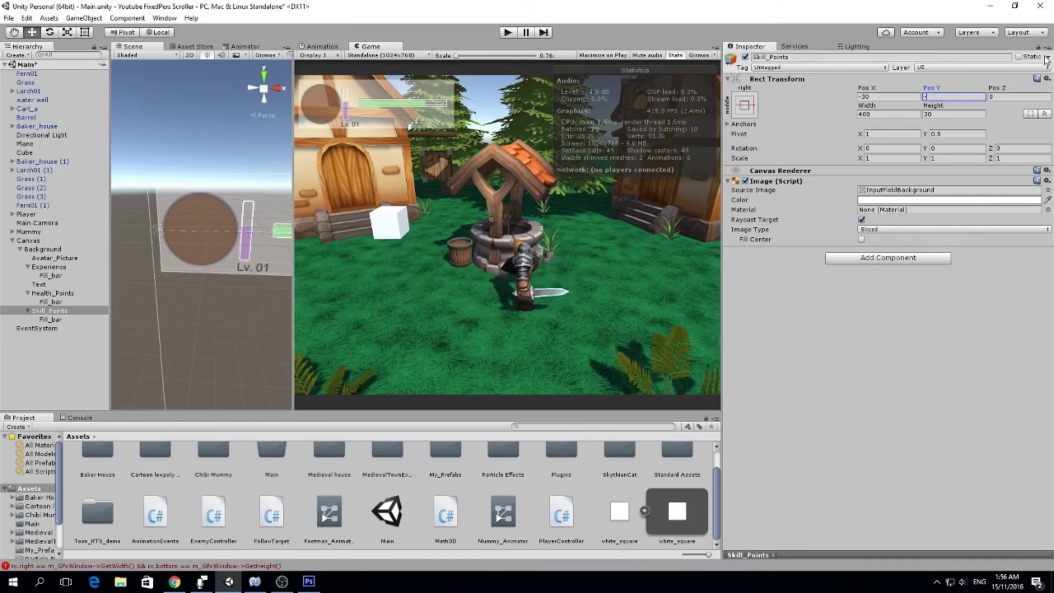
text(30)
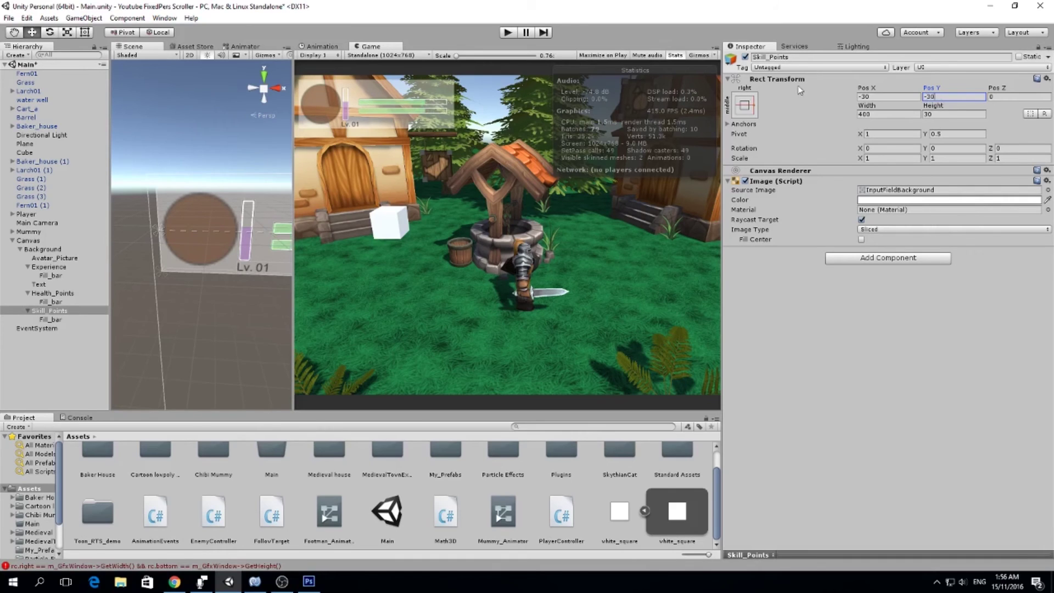
Change the Skill_Points Fill_bar colour to light blue, hex 9DD3EEAE
click(52, 320)
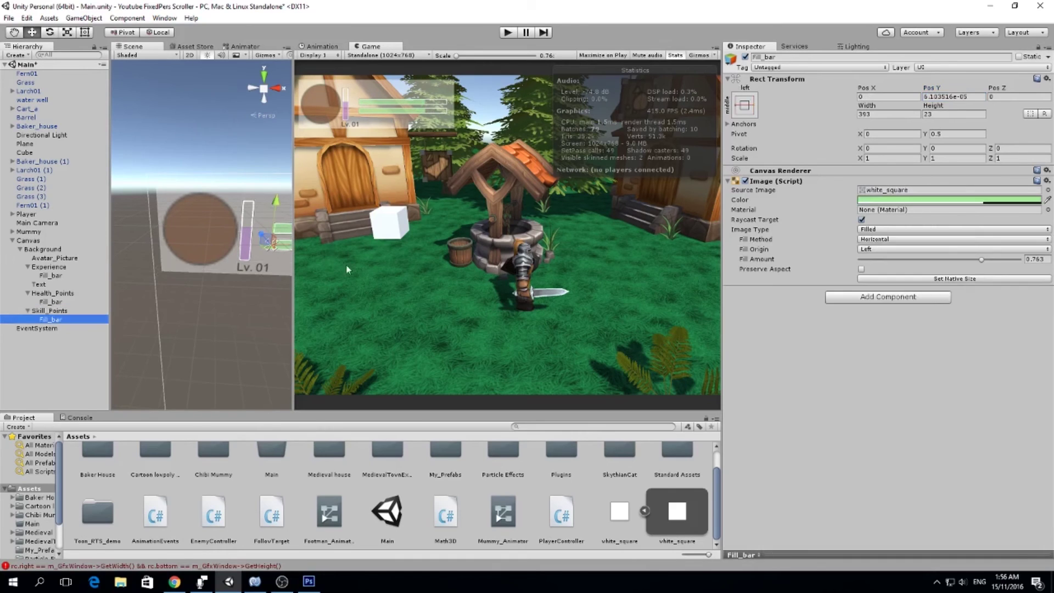
click(949, 200)
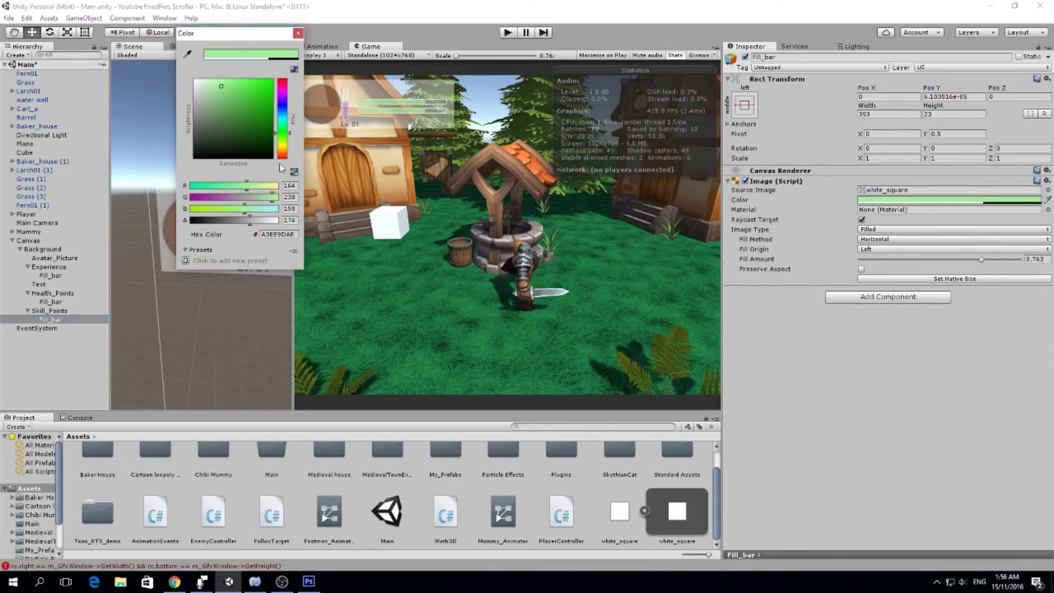
drag(283, 132, 284, 115)
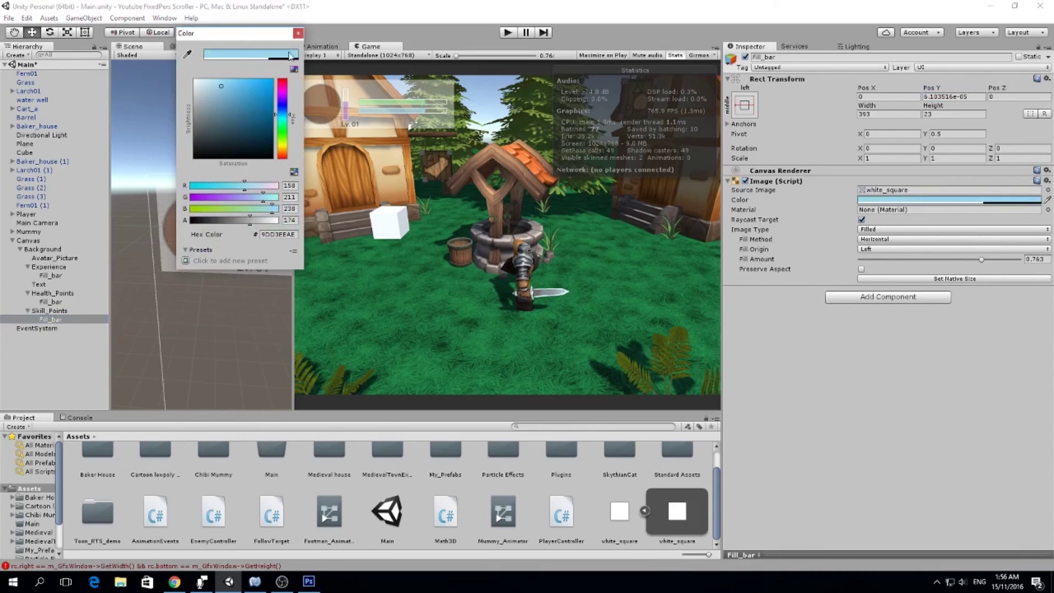
click(298, 34)
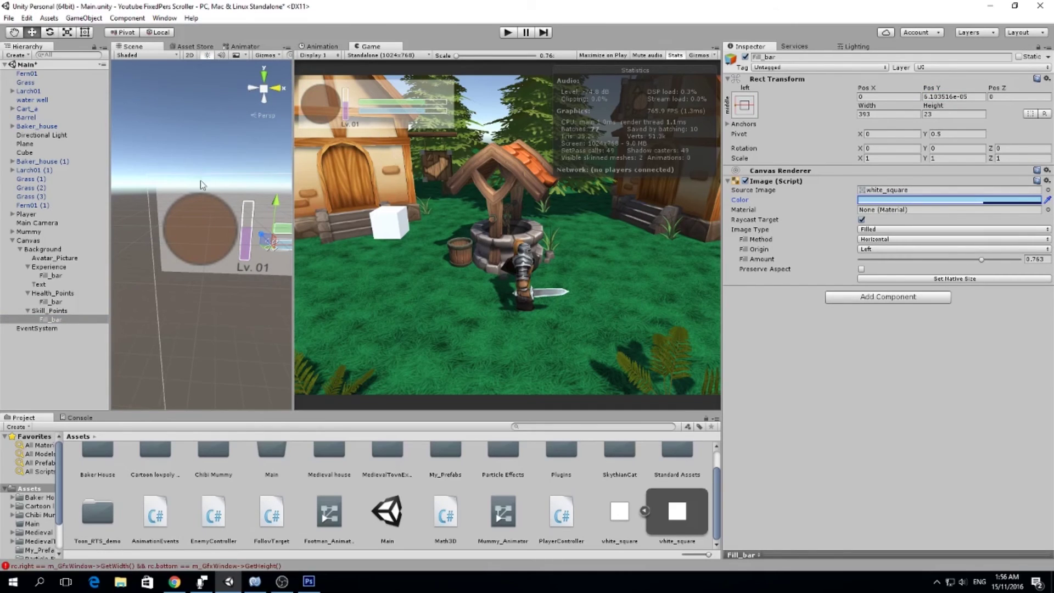
Set the Y position of Health_Points to 30
click(55, 294)
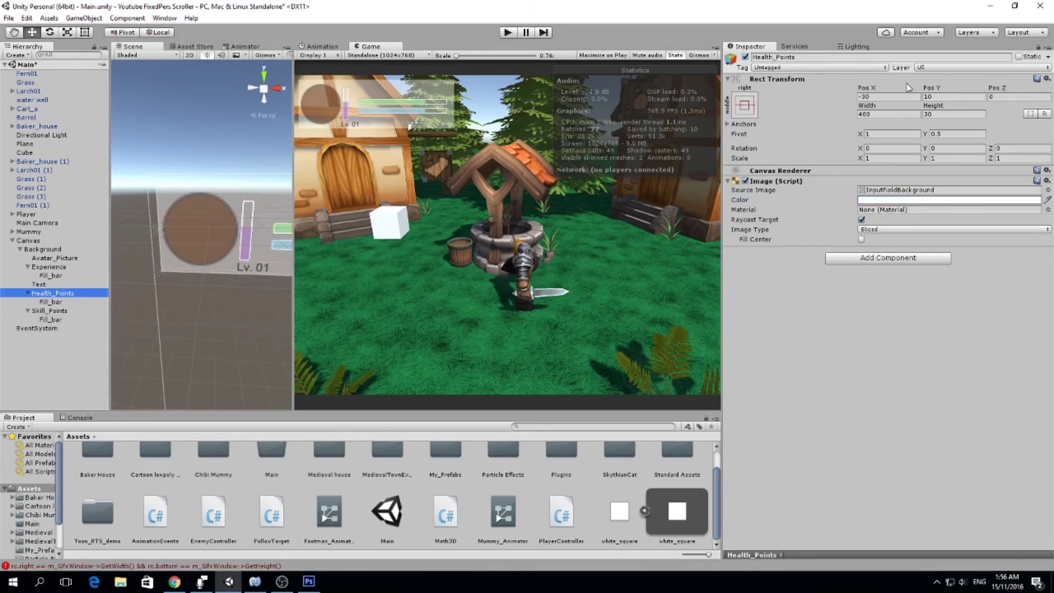
click(933, 97)
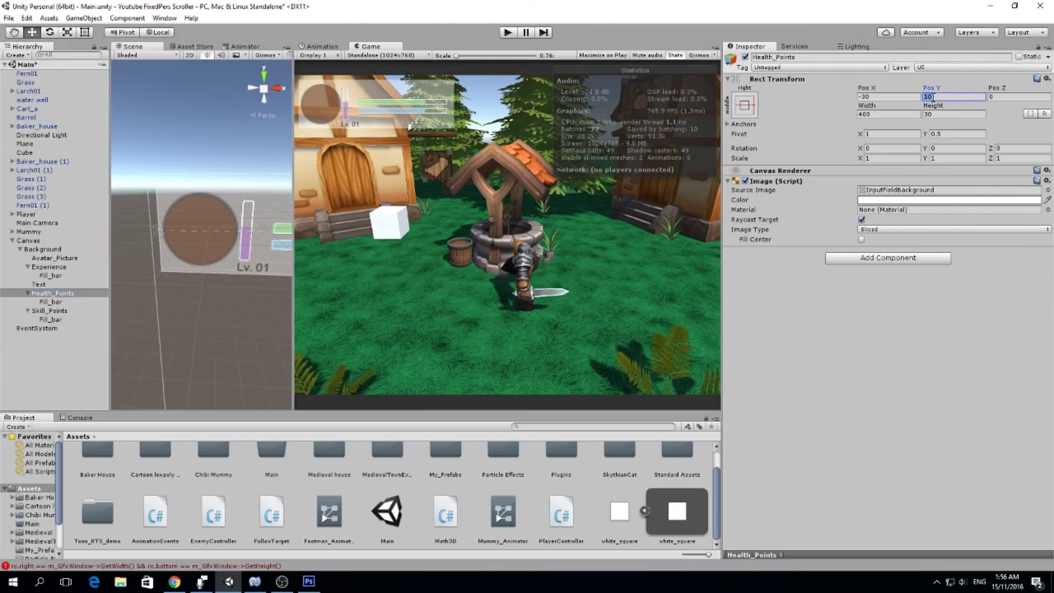
text(20)
key(BackSpace)
key(BackSpace)
text(300)
key(BackSpace)
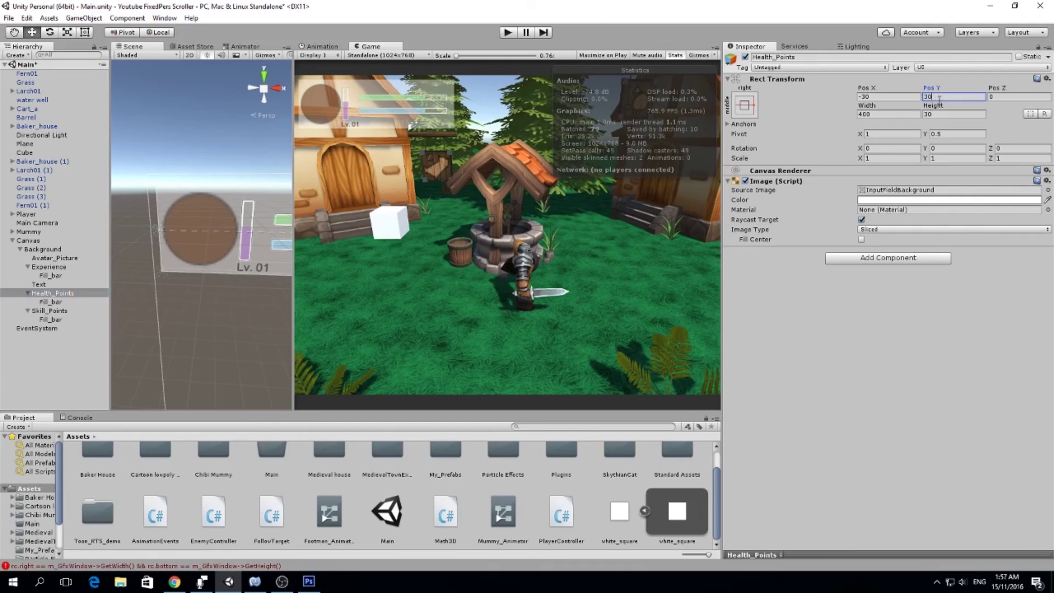
Add a UI Text element as a child of Health_Points and set its font size to 30
click(57, 294)
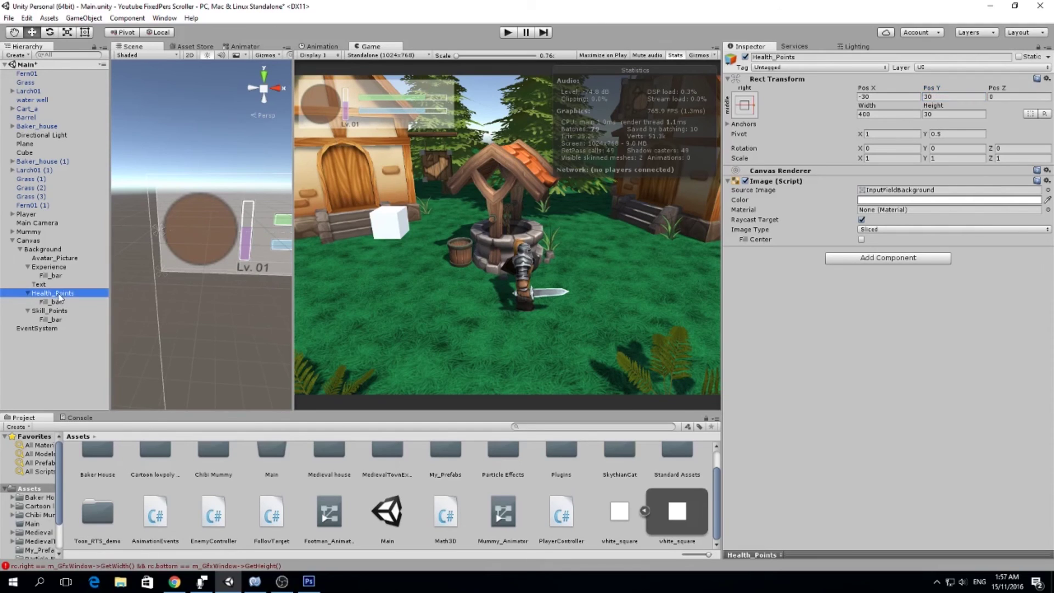
right_click(57, 295)
mouse_move(83, 445)
click(165, 300)
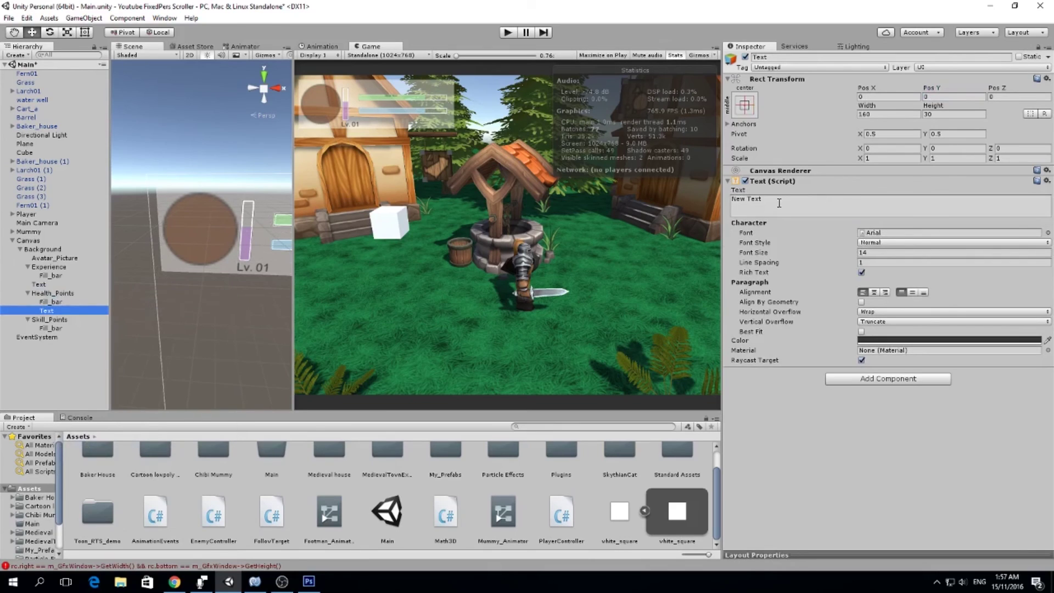
click(862, 252)
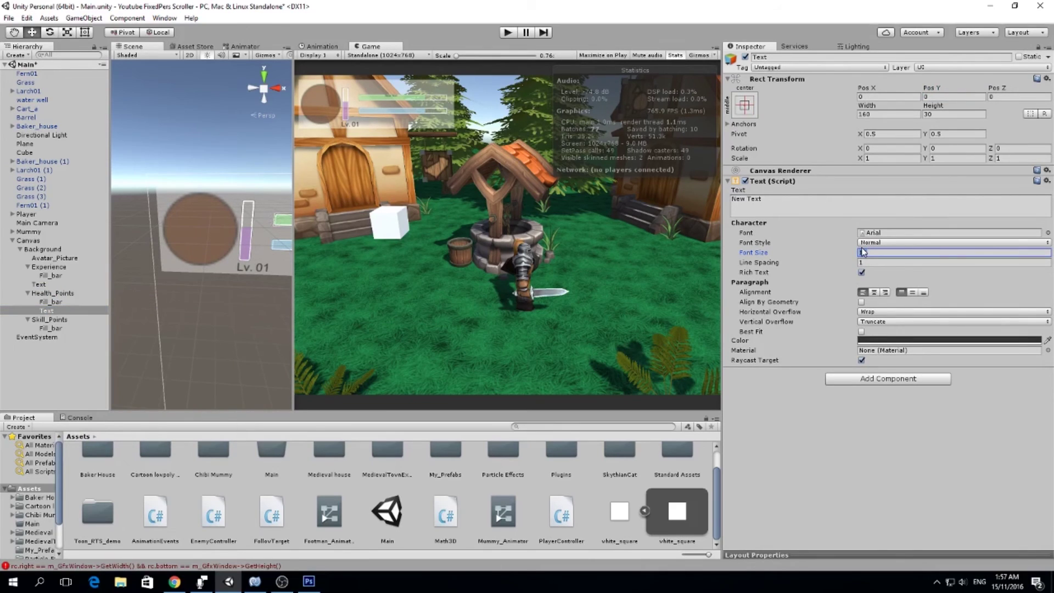
text(30)
Set the new text's horizontal and vertical overflow to Overflow and its content to HP:100/200
click(875, 312)
click(889, 336)
click(889, 322)
click(888, 346)
click(771, 205)
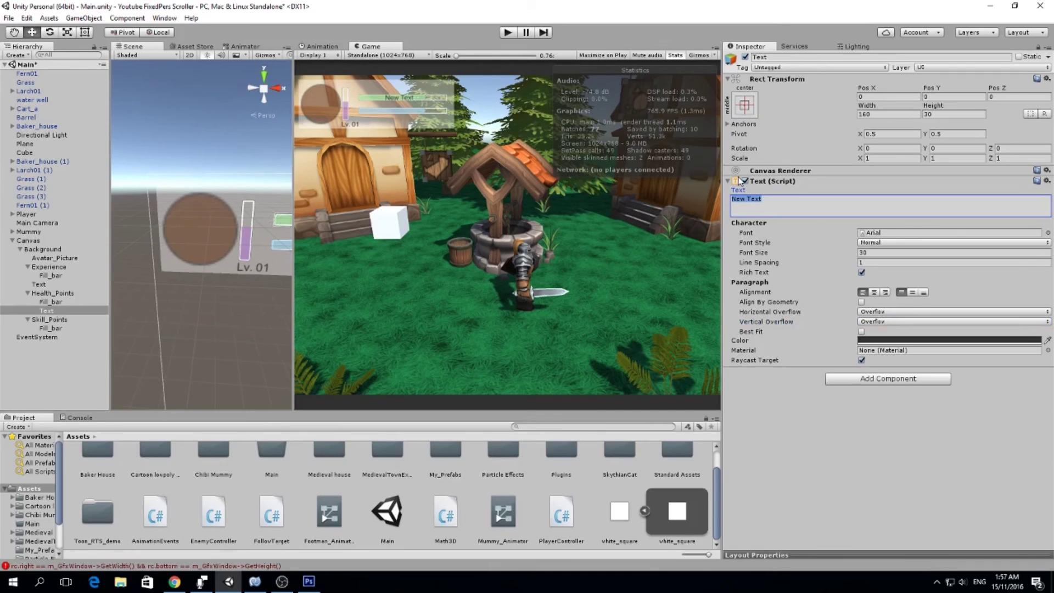
text(HP:100/200)
Anchor the HP text to the bottom-left corner of the health bar
click(744, 104)
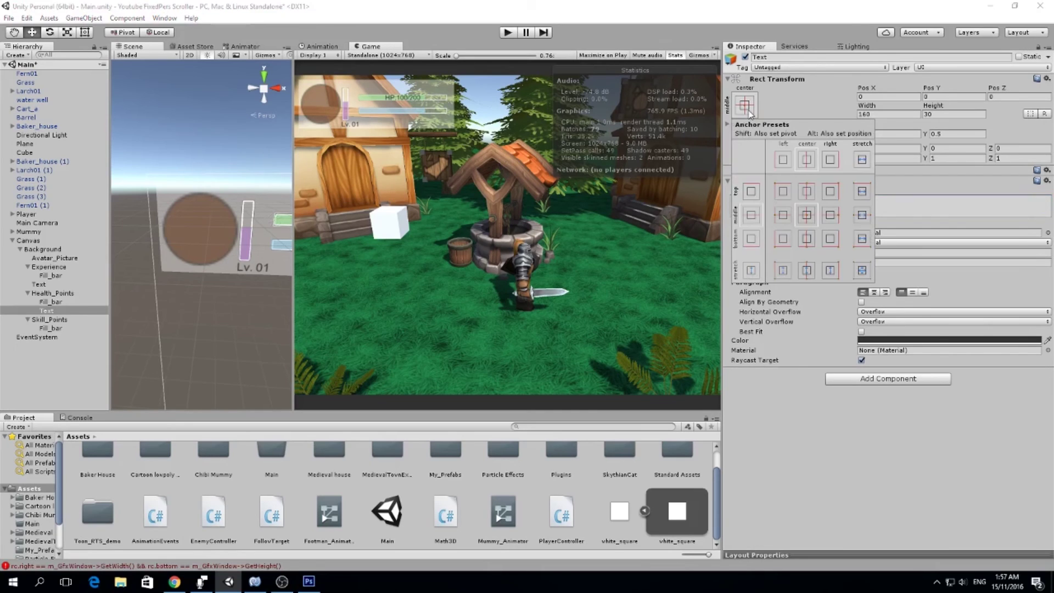
click(783, 192)
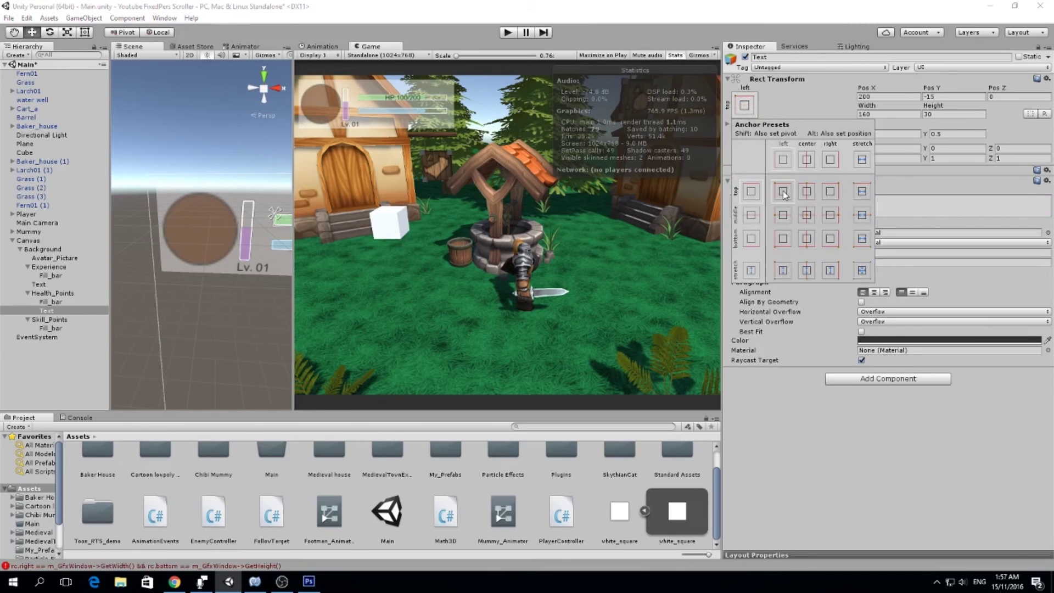
click(783, 240)
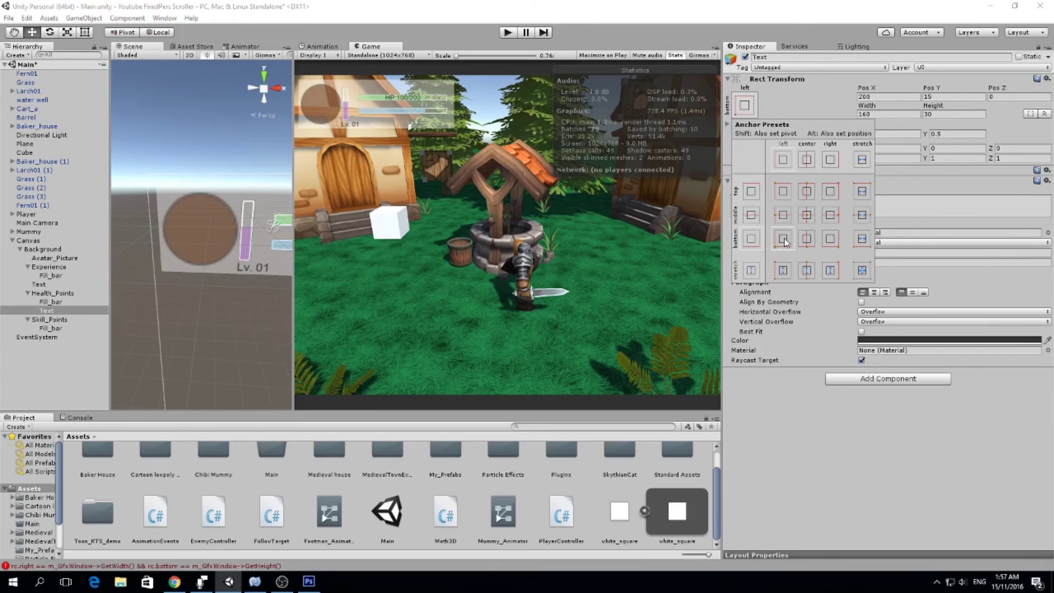
click(885, 484)
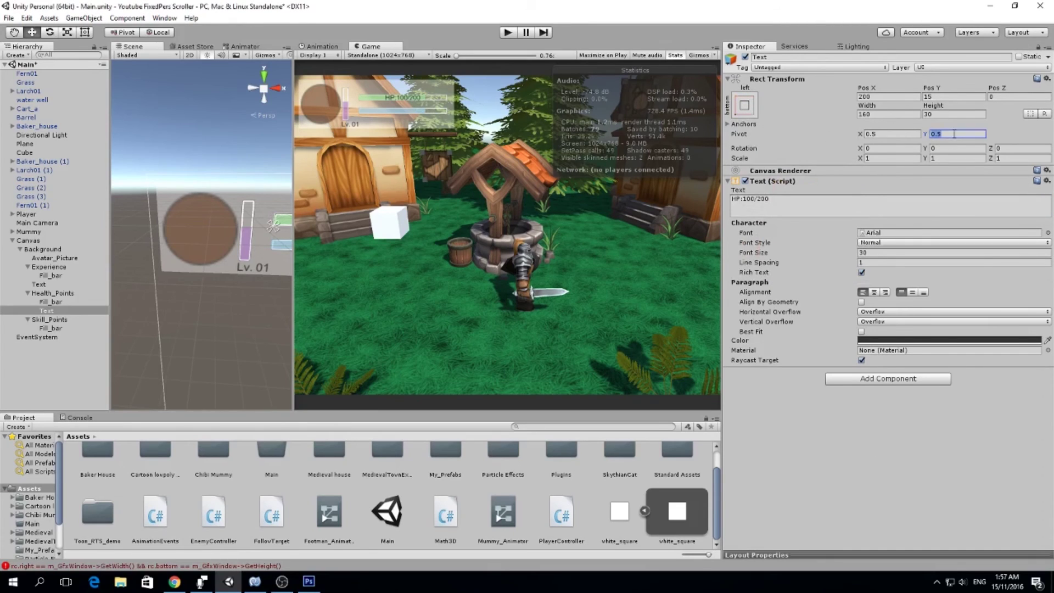
Set the HP text's pivot to X 0, Y 1 and its position to X 0, Y 0
text(0)
click(901, 137)
text(0)
click(892, 98)
text(0)
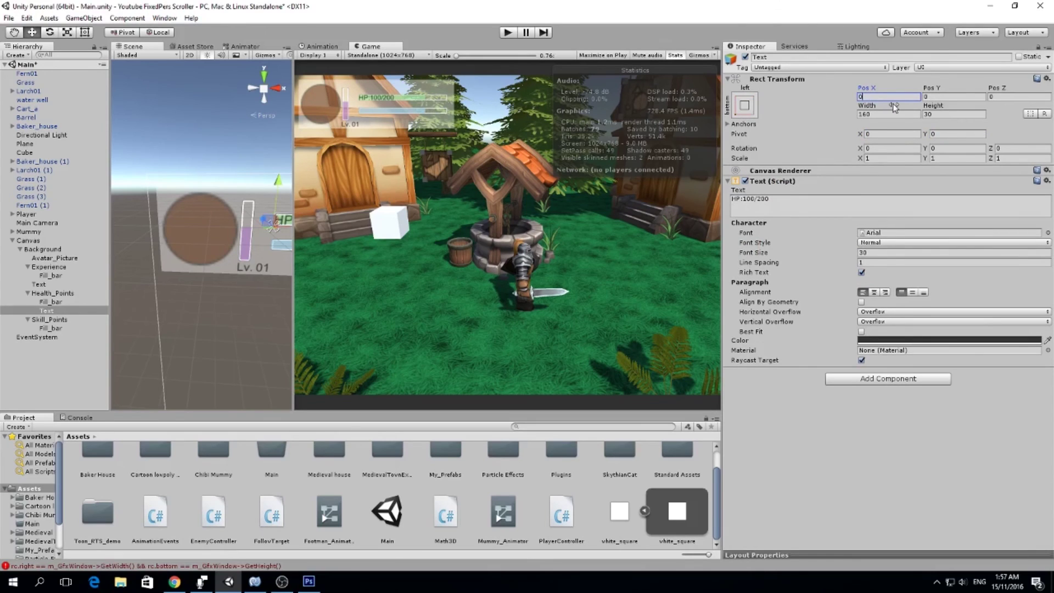
click(943, 134)
text(1)
click(940, 96)
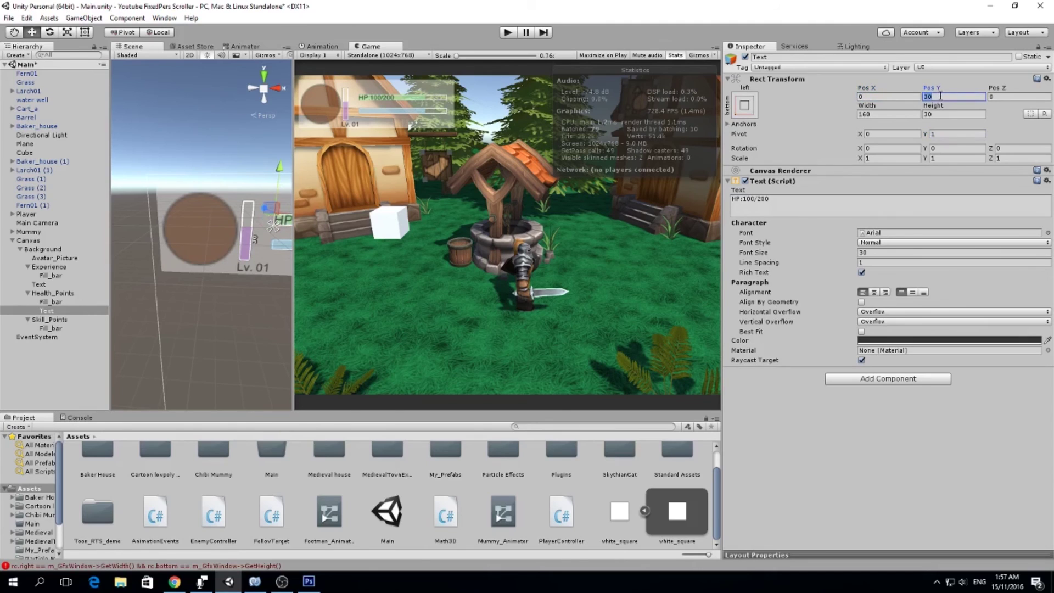
text(0)
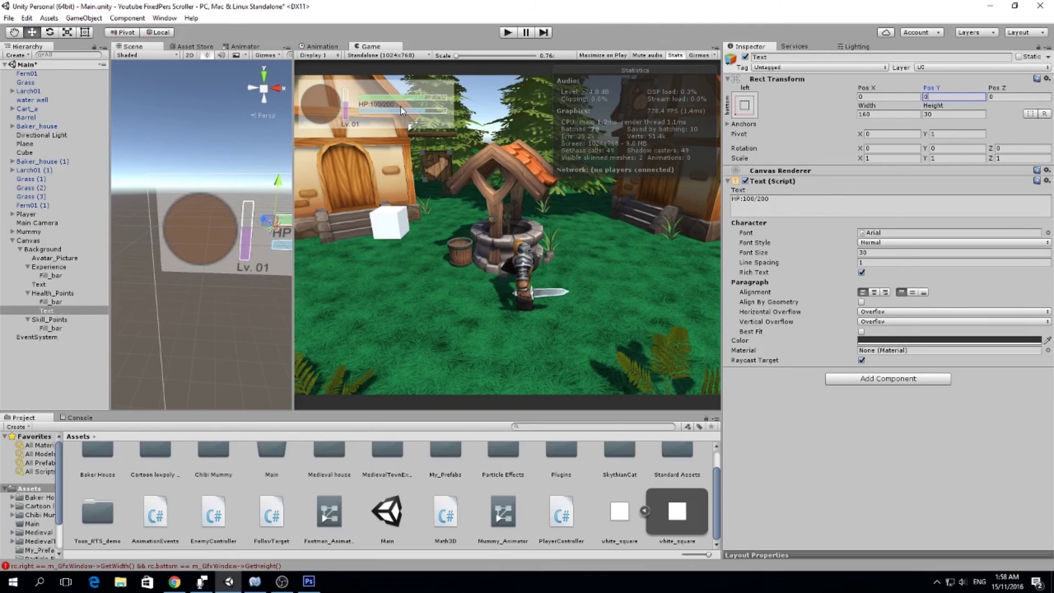
Duplicate the HP text and place the copy under Skill_Points in the hierarchy
click(54, 312)
click(55, 320)
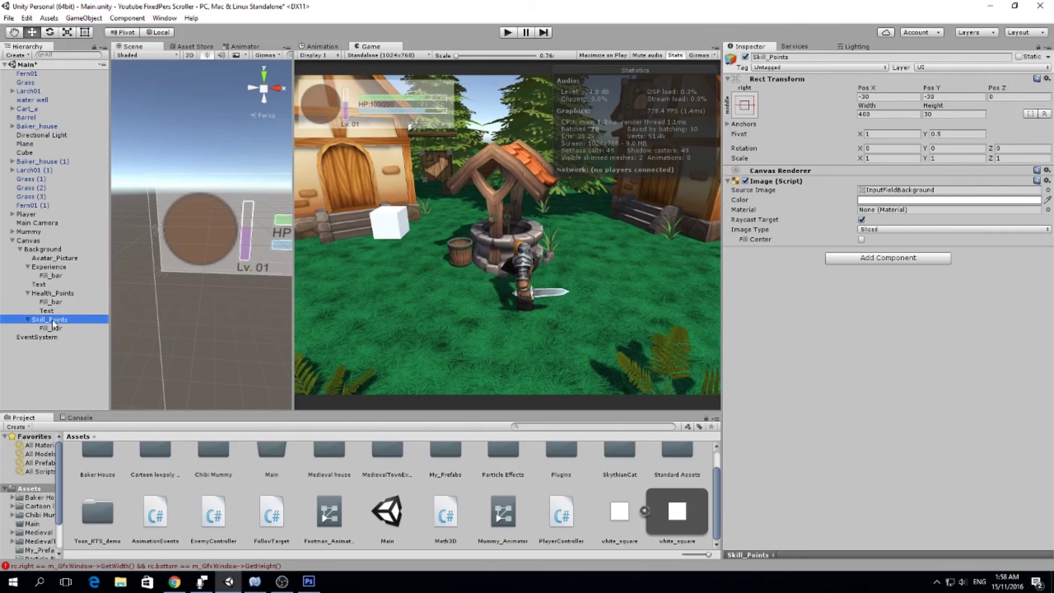
click(53, 311)
key(ctrl+d)
mouse_move(55, 319)
mouse_down()
mouse_move(50, 337)
mouse_move(52, 320)
mouse_up()
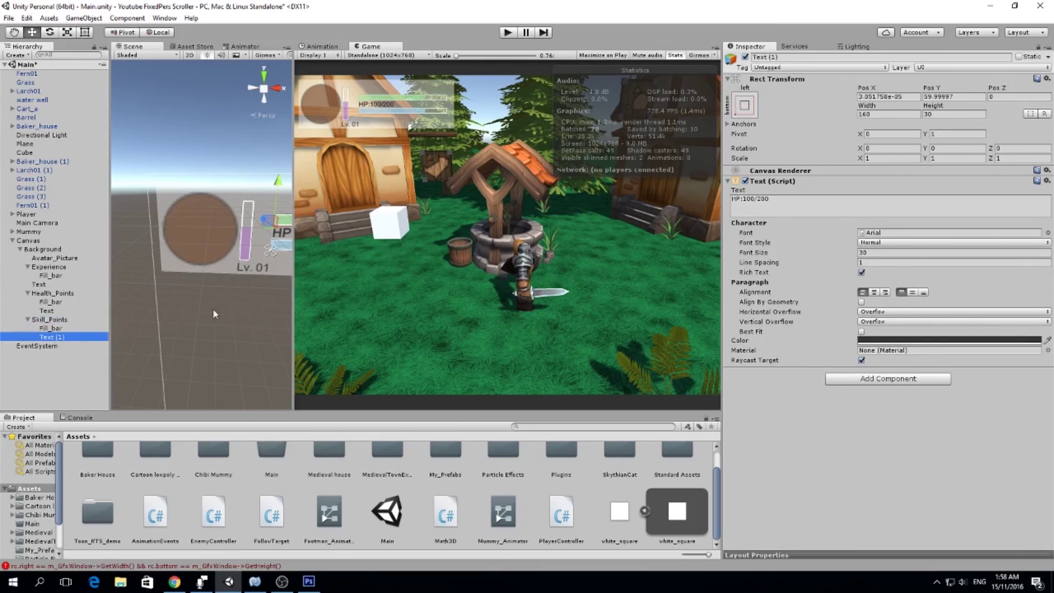
Set the Y position of the duplicated text under Skill_Points to 0
click(877, 96)
key(Tab)
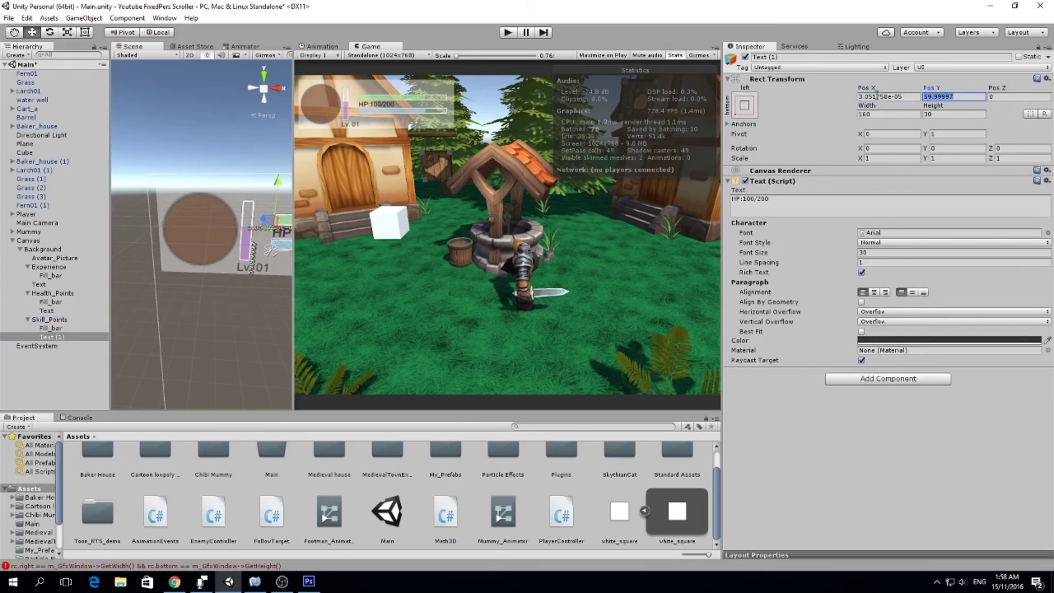
text(0)
Change the prefix of the Skill_Points text to SP and save the scene
click(739, 199)
double_click(739, 199)
click(781, 199)
text(0)
key(BackSpace)
key(Delete)
text(S)
click(881, 469)
key(ctrl+s)
Change the values in the Skill_Points text so it reads SP:20/40
click(752, 199)
click(778, 199)
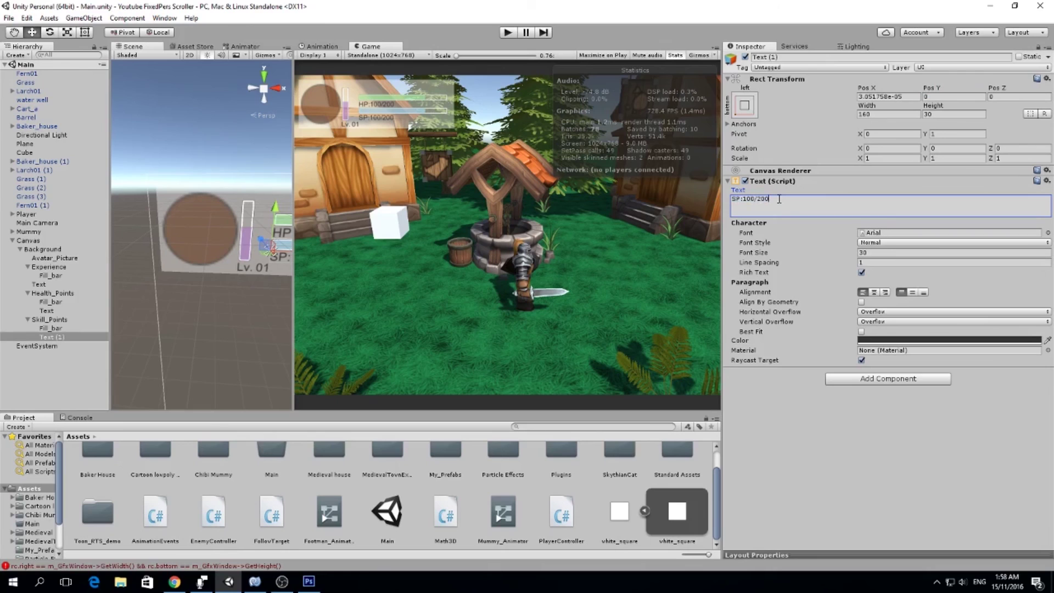
key(BackSpace)
key(BackSpace)
key(BackSpace)
key(BackSpace)
key(BackSpace)
key(BackSpace)
text(20)
Set the fill amount of the Skill_Points Fill_bar to 0.5
click(55, 320)
key(Down)
click(1034, 259)
text(0.5)
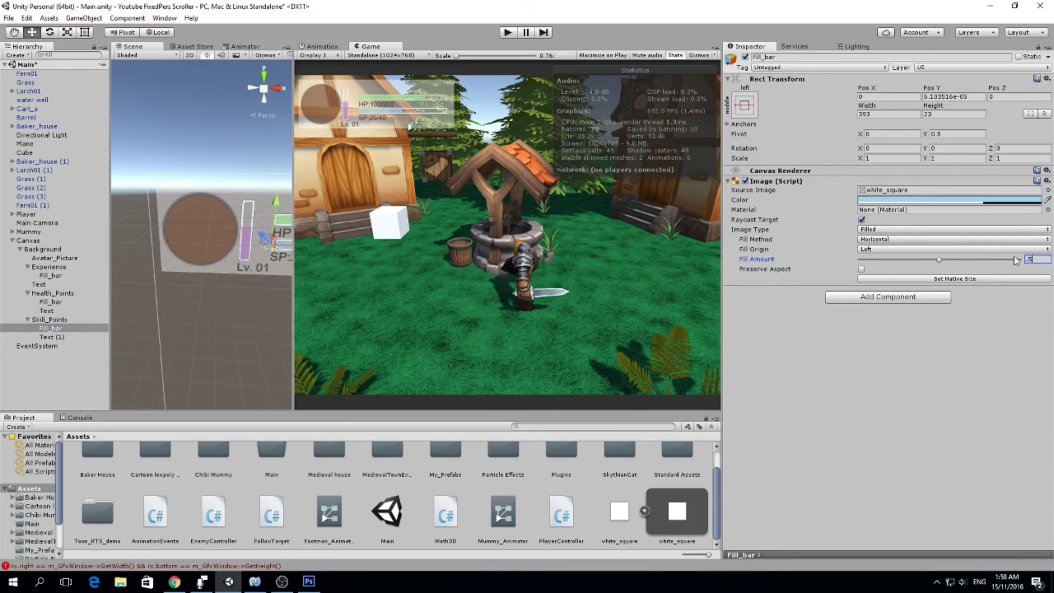
Set the fill amount of the Health_Points Fill_bar to 0.5
click(47, 310)
key(Up)
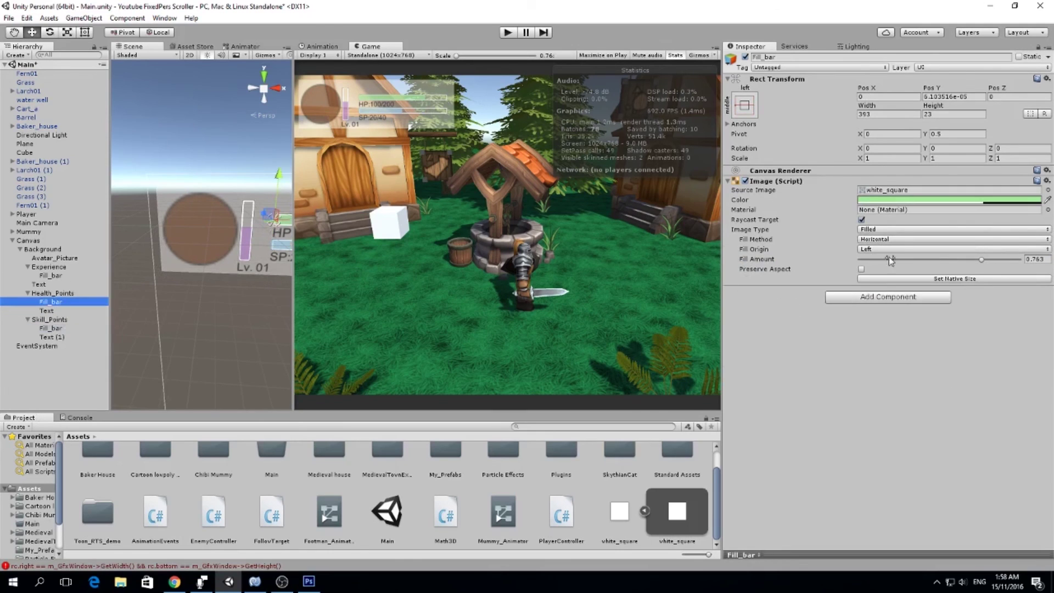
click(1034, 259)
text(.5)
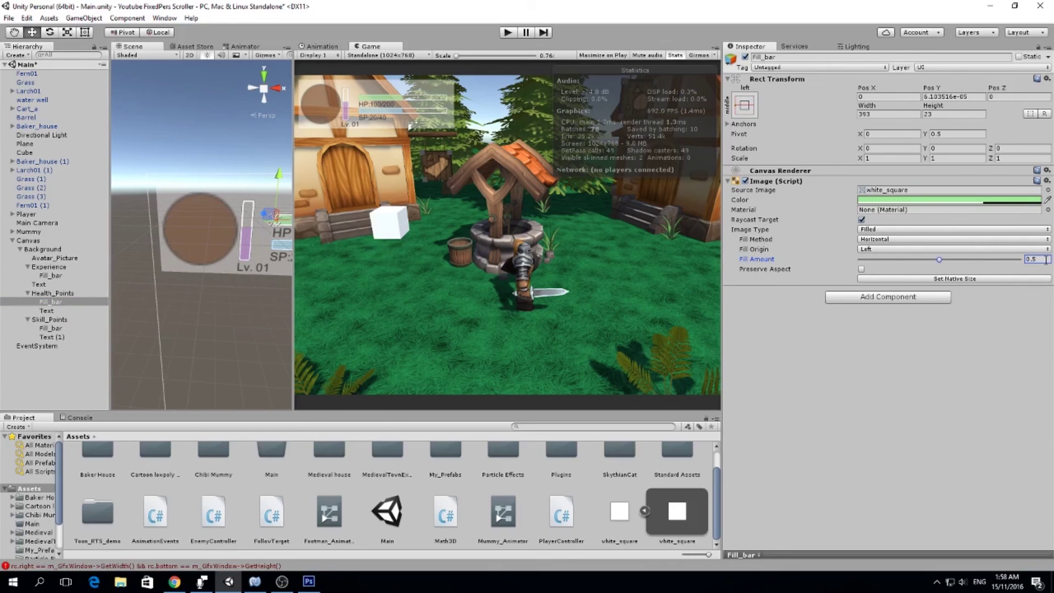
Save the scene and start play mode to test the HUD
key(ctrl+s)
click(506, 32)
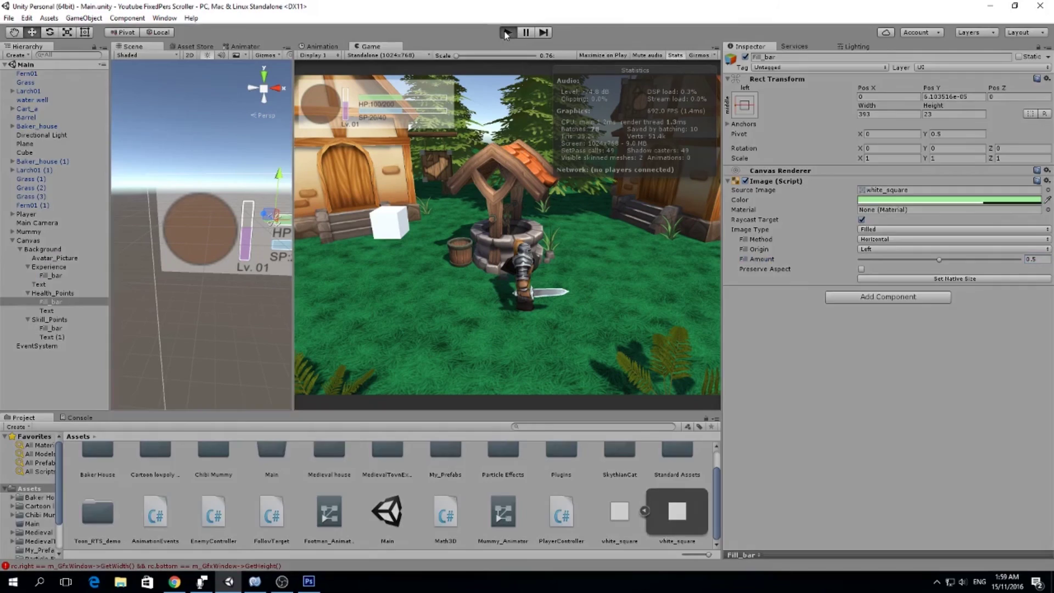